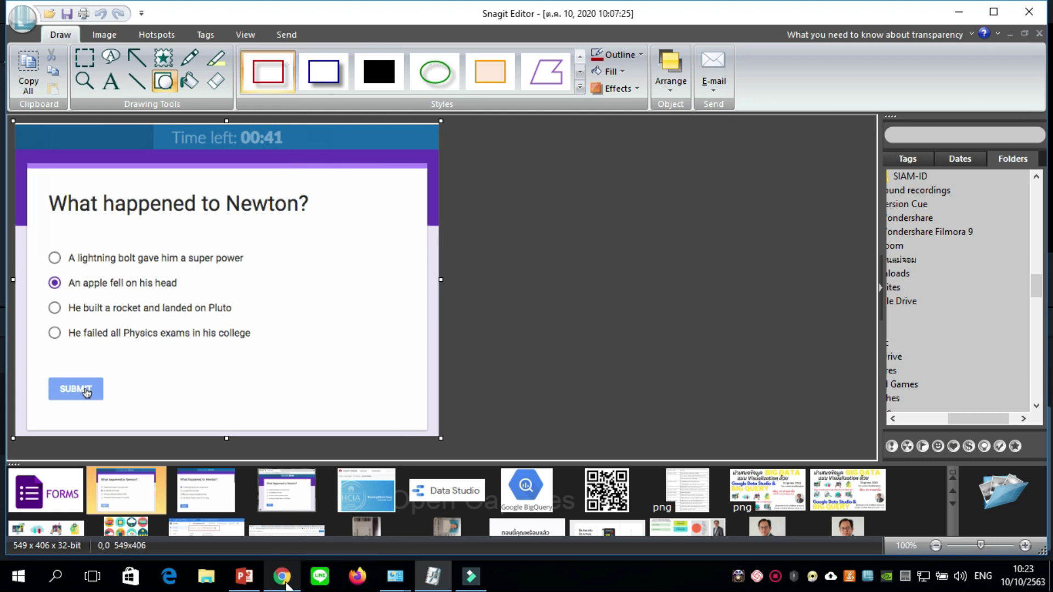
# - Switch from Snagit Editor to the Chrome browser showing the Google homepage
pyautogui.click(285, 584)
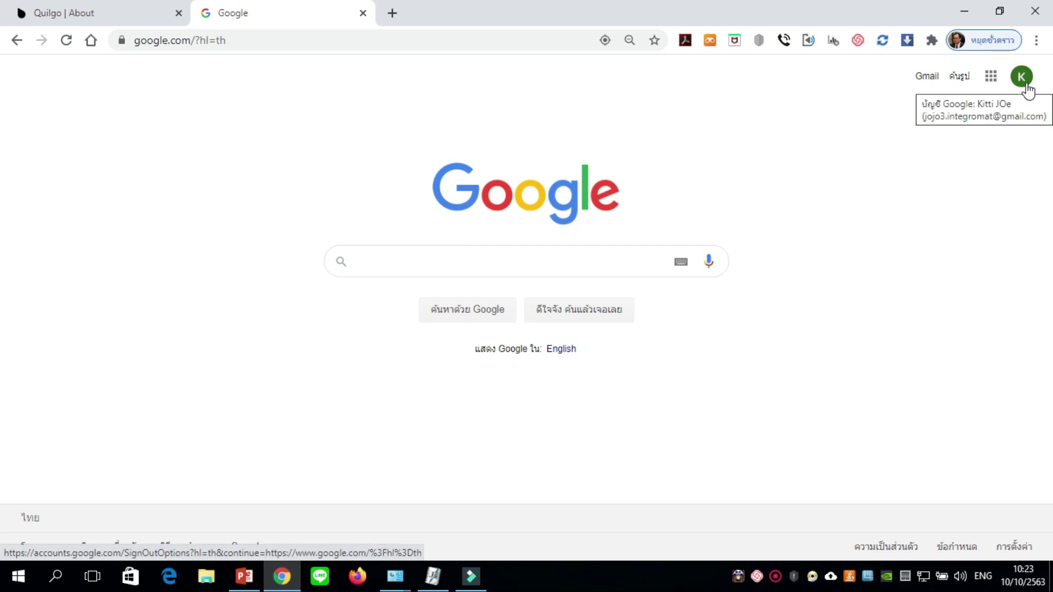
# - Go to Google Drive from the apps grid and create a blank Google Form there
pyautogui.click(992, 79)
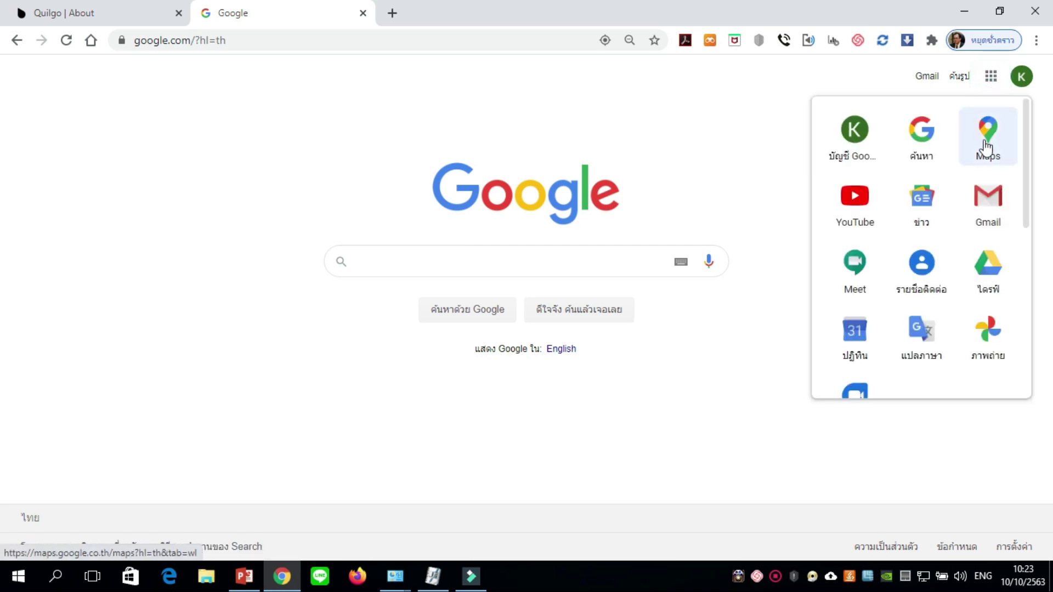
pyautogui.scroll(-7, 989, 156)
pyautogui.scroll(4, 988, 165)
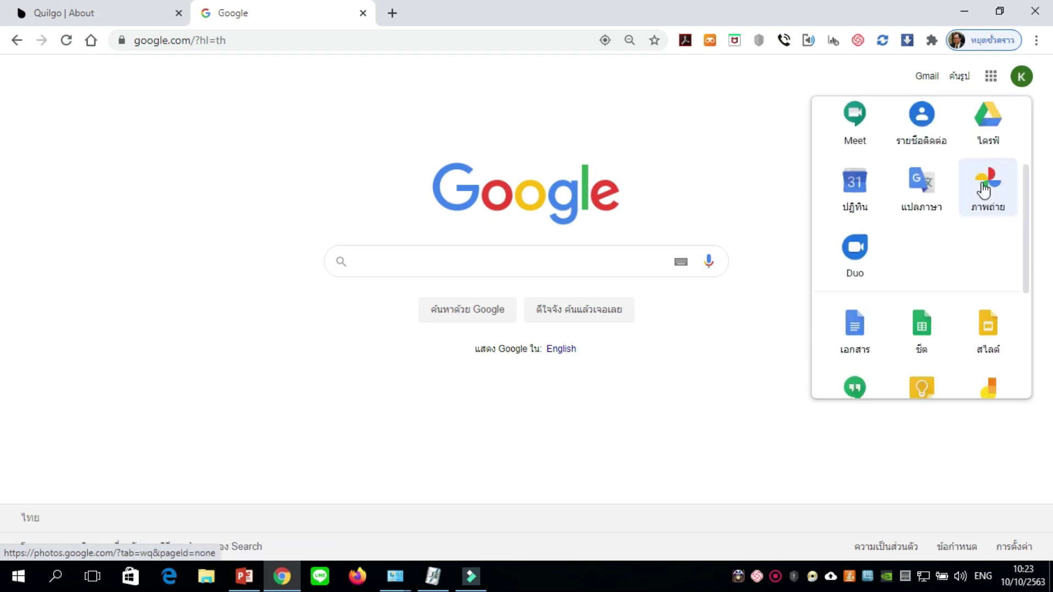
pyautogui.scroll(2, 987, 170)
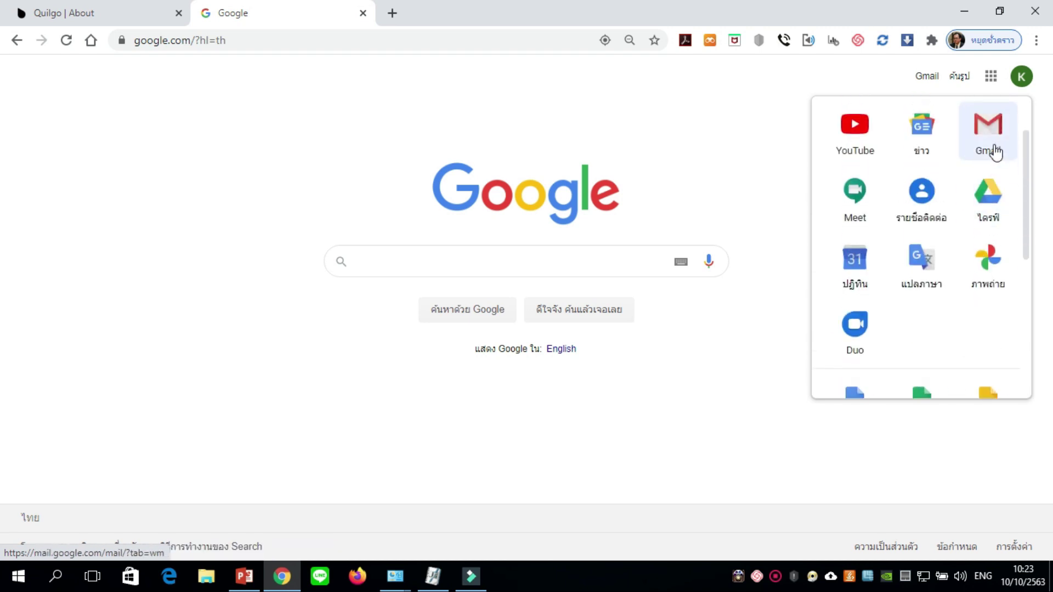
pyautogui.click(995, 211)
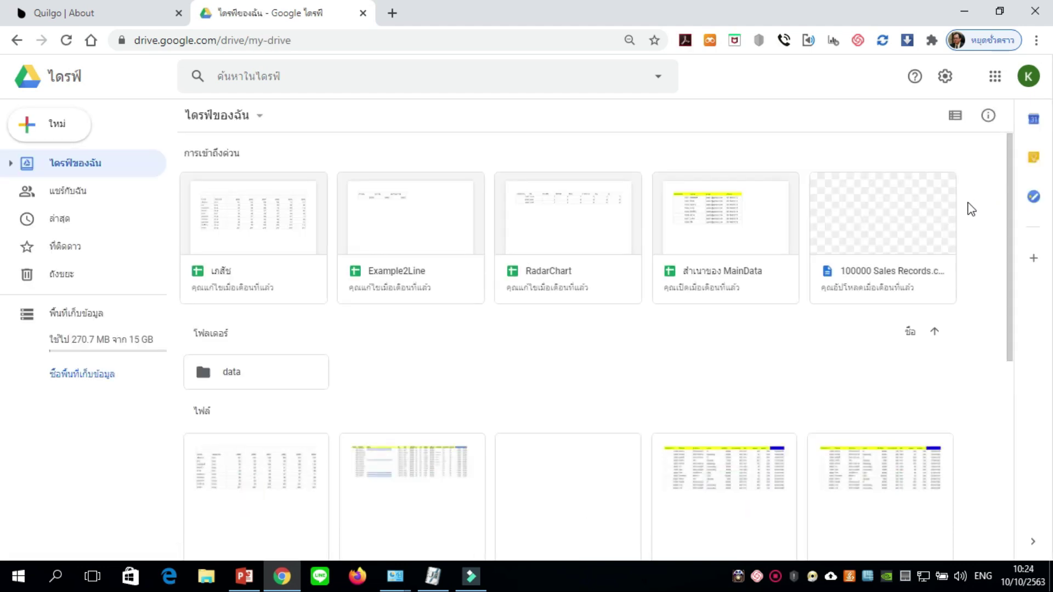
pyautogui.click(66, 132)
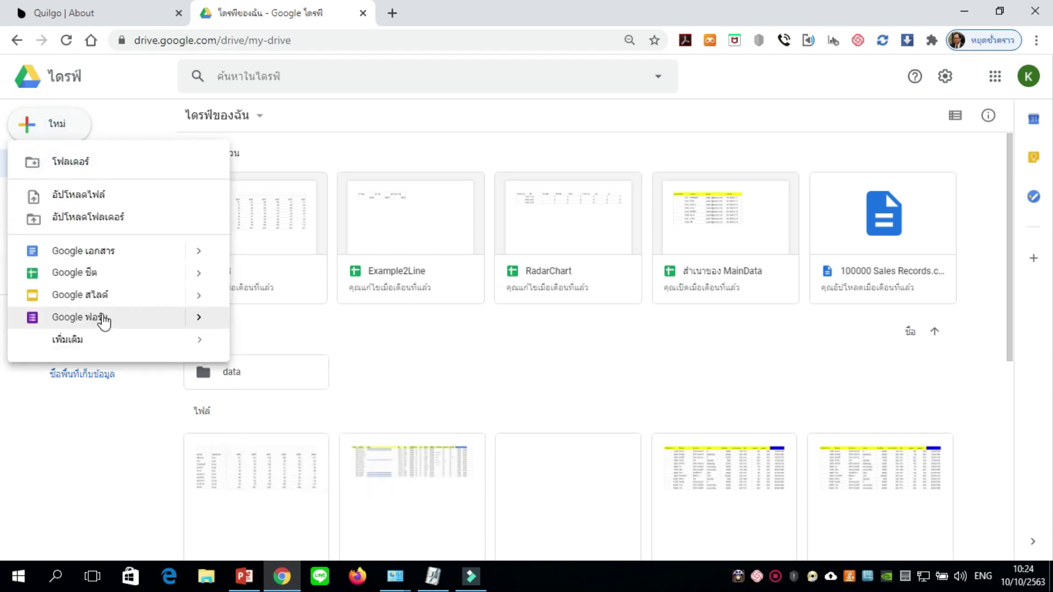
pyautogui.moveTo(200, 322)
pyautogui.click(274, 329)
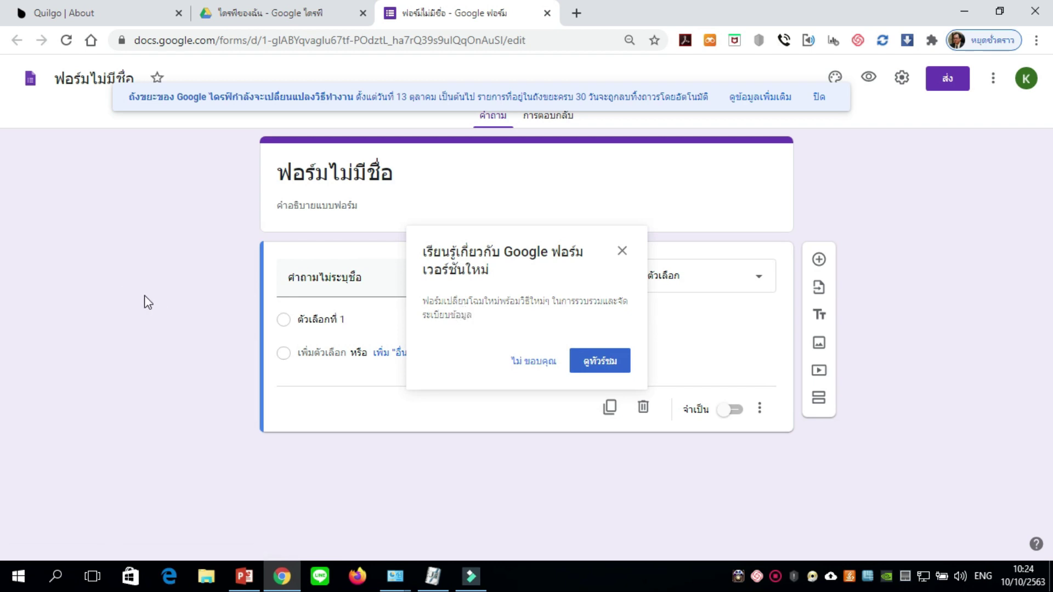
# - Close the welcome popup and replace 'ฟอร์มไม่มีชื่อ' with the title 'แบบทดสอบ 3 ข้อ'
pyautogui.click(623, 252)
pyautogui.click(348, 172)
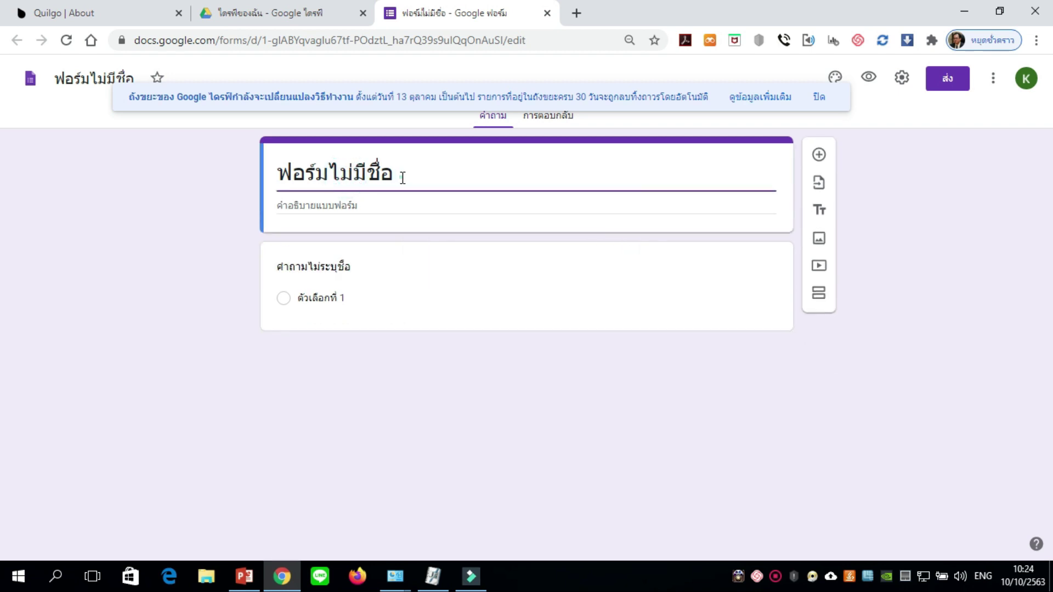
pyautogui.moveTo(404, 176); pyautogui.dragTo(156, 177)
pyautogui.write('แบบทดสอบ')
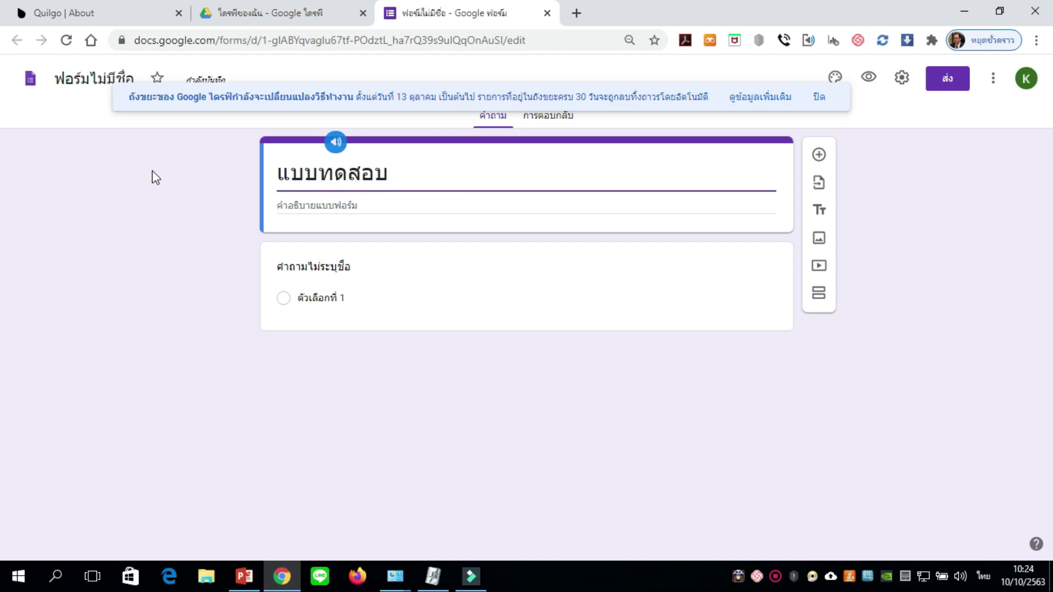
pyautogui.write(' 3 ข้อ')
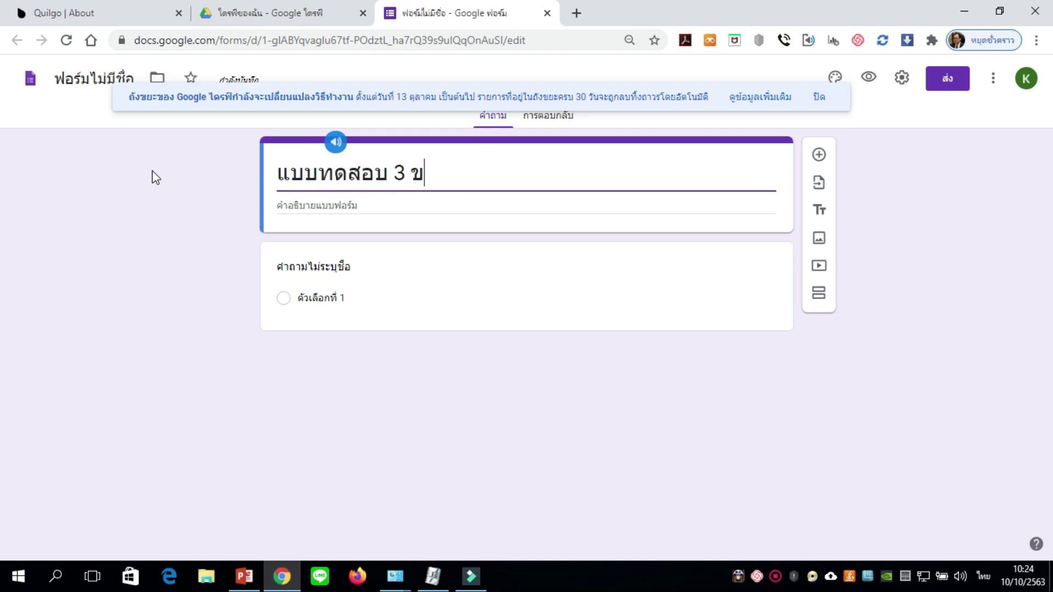
pyautogui.click(144, 170)
pyautogui.click(87, 79)
pyautogui.click(180, 168)
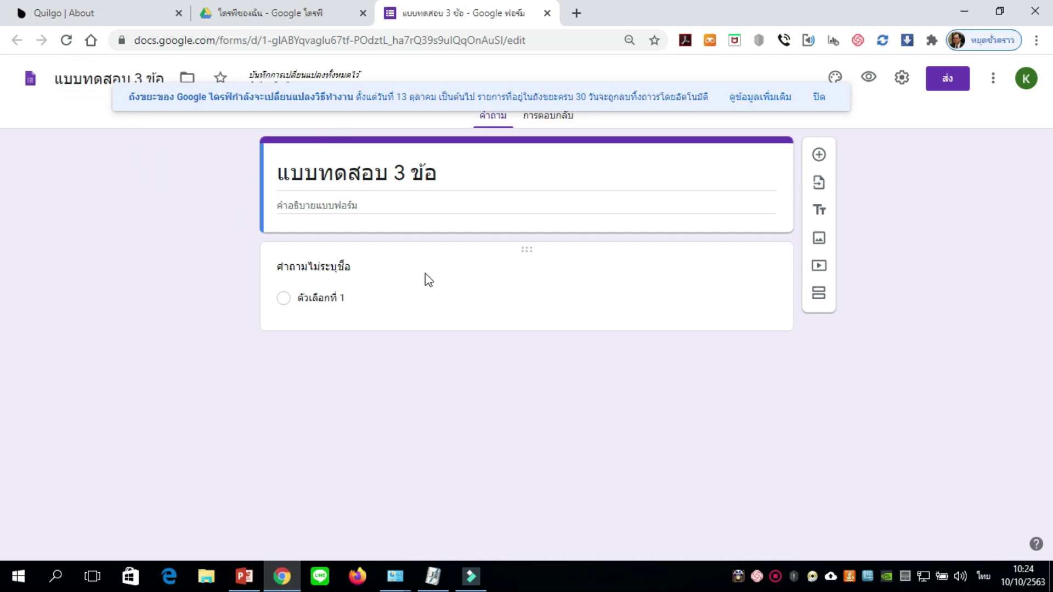
# - Replace the first question's placeholder title with '1+1 = ?'
pyautogui.click(370, 271)
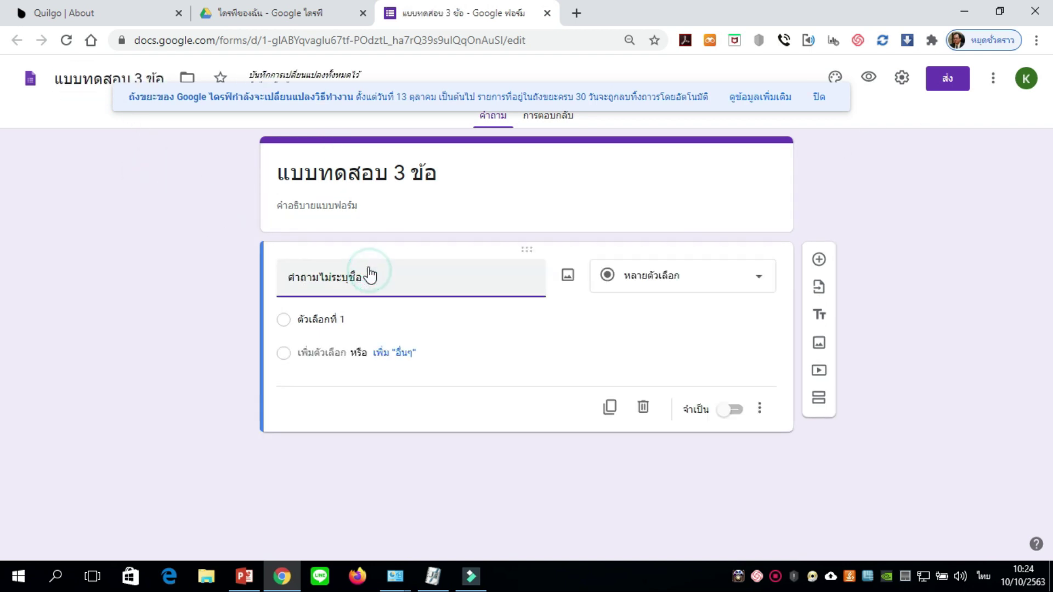
pyautogui.moveTo(380, 280); pyautogui.dragTo(248, 279)
pyautogui.press('`')
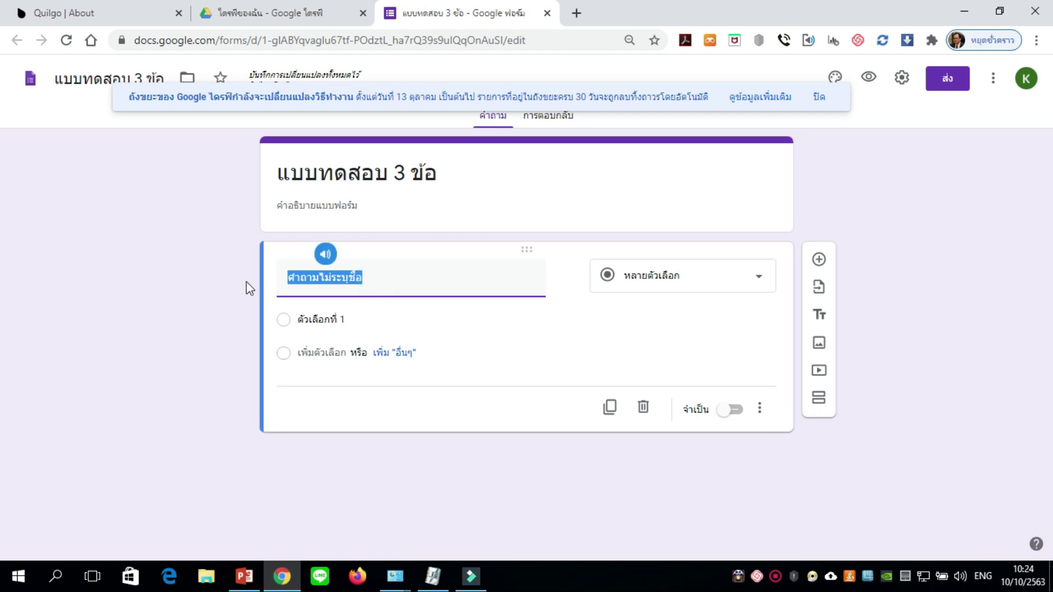
pyautogui.write('ๅ๓ๅ')
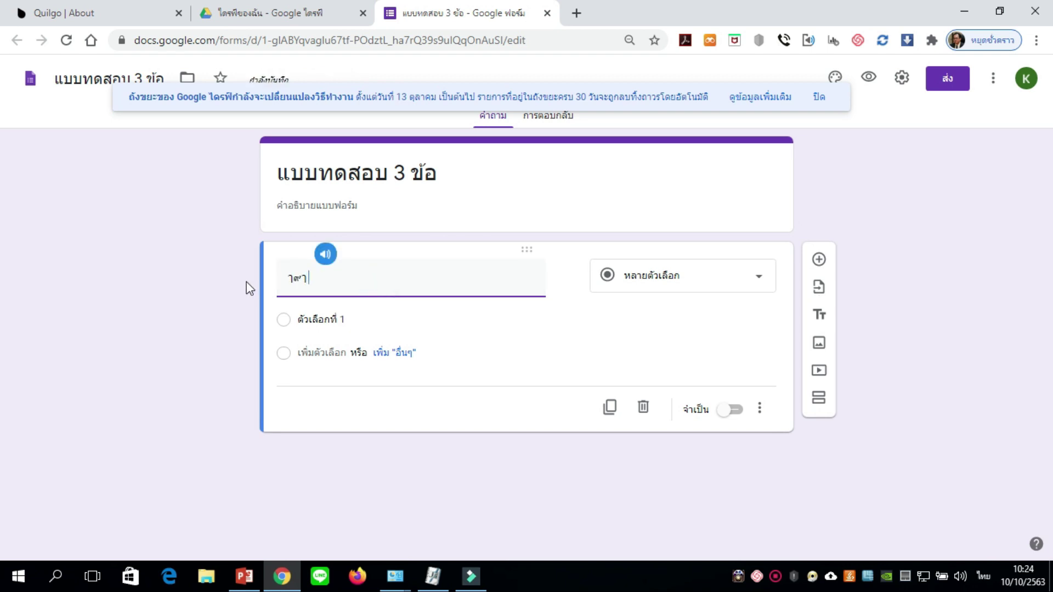
pyautogui.press('`')
pyautogui.write('ๅ/')
pyautogui.press('BackSpace')
pyautogui.press('BackSpace')
pyautogui.press('`')
pyautogui.write('1+1 = ?')
# - Fill in answer options 1, 2, 3 and 4, then dismiss the Drive notice banner
pyautogui.click(337, 319)
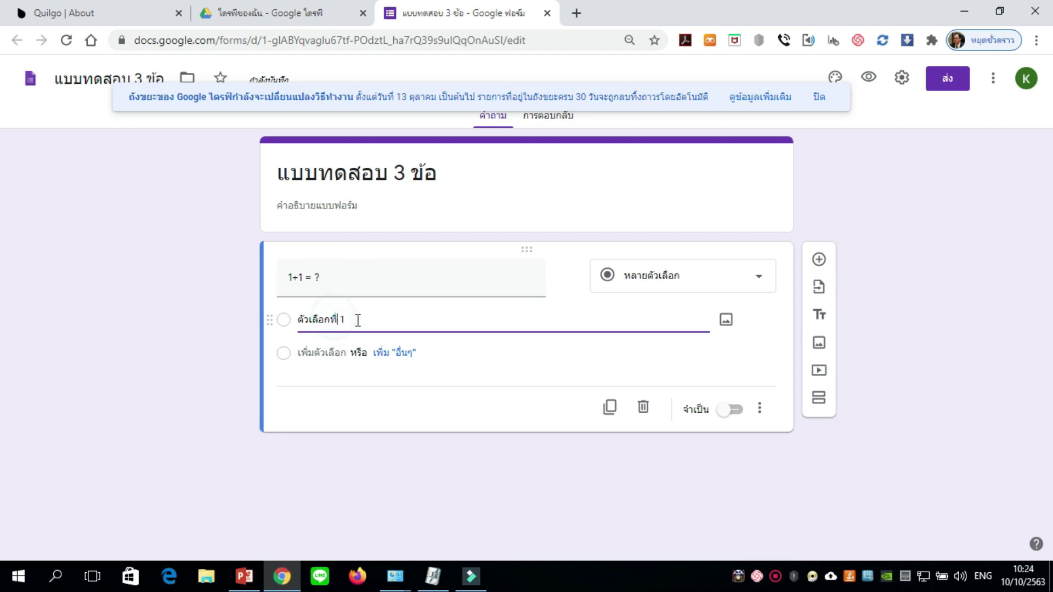
pyautogui.tripleClick(341, 319)
pyautogui.write('1')
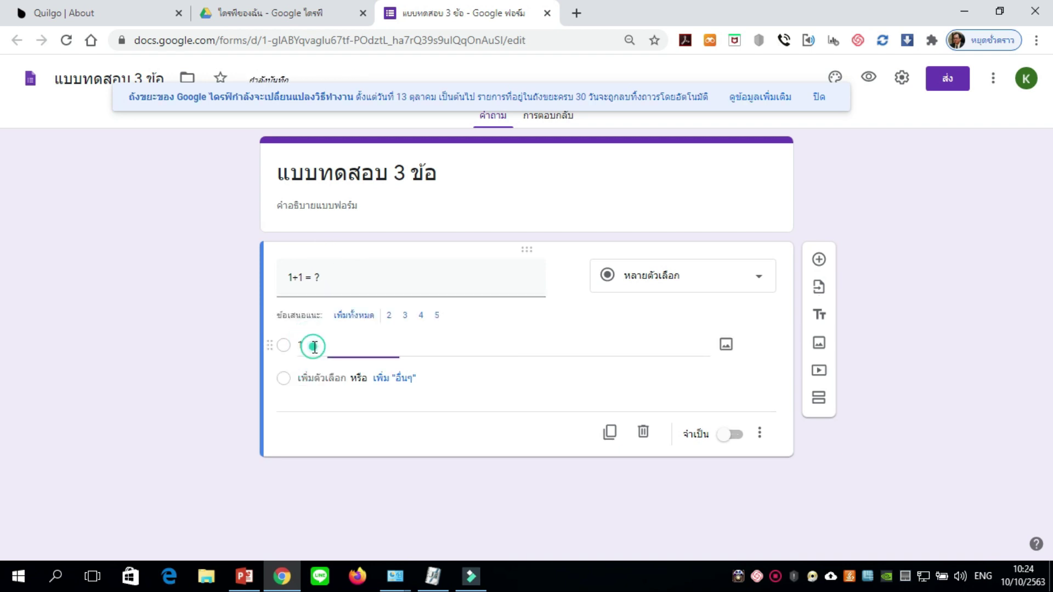
pyautogui.click(312, 380)
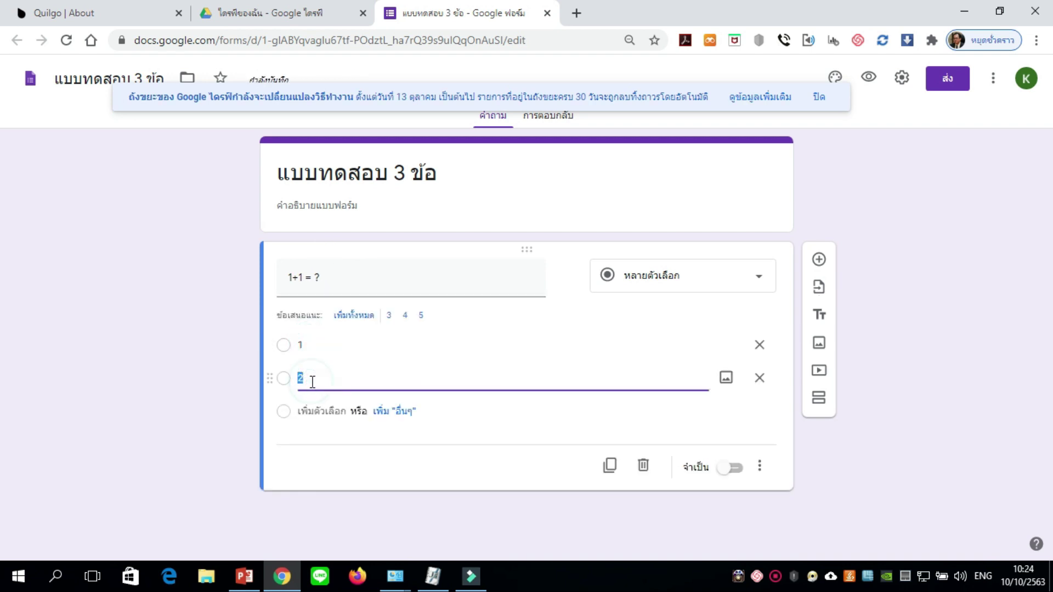
pyautogui.click(332, 413)
pyautogui.click(318, 445)
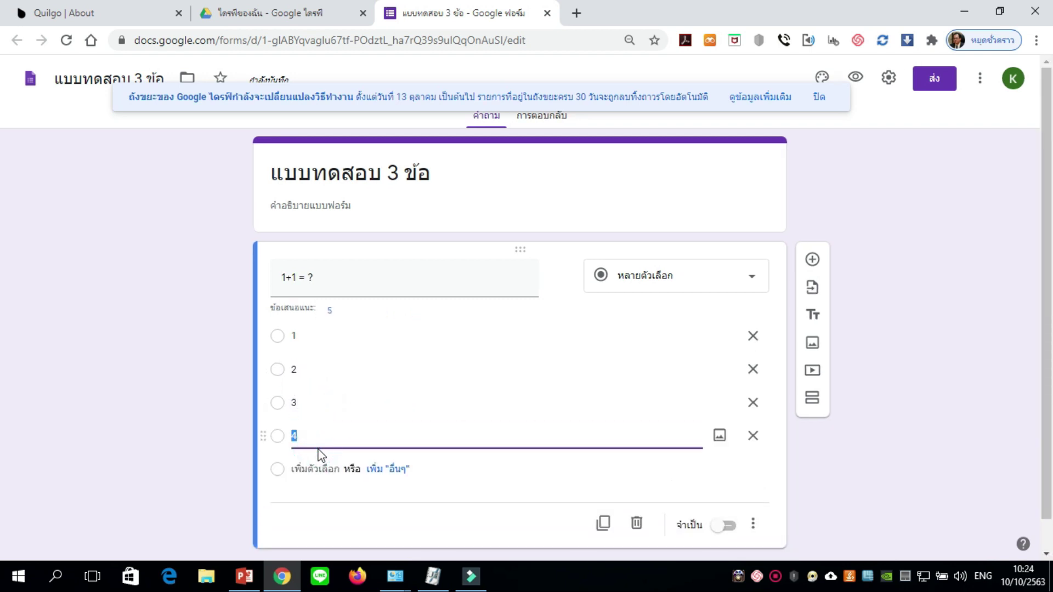
pyautogui.click(224, 406)
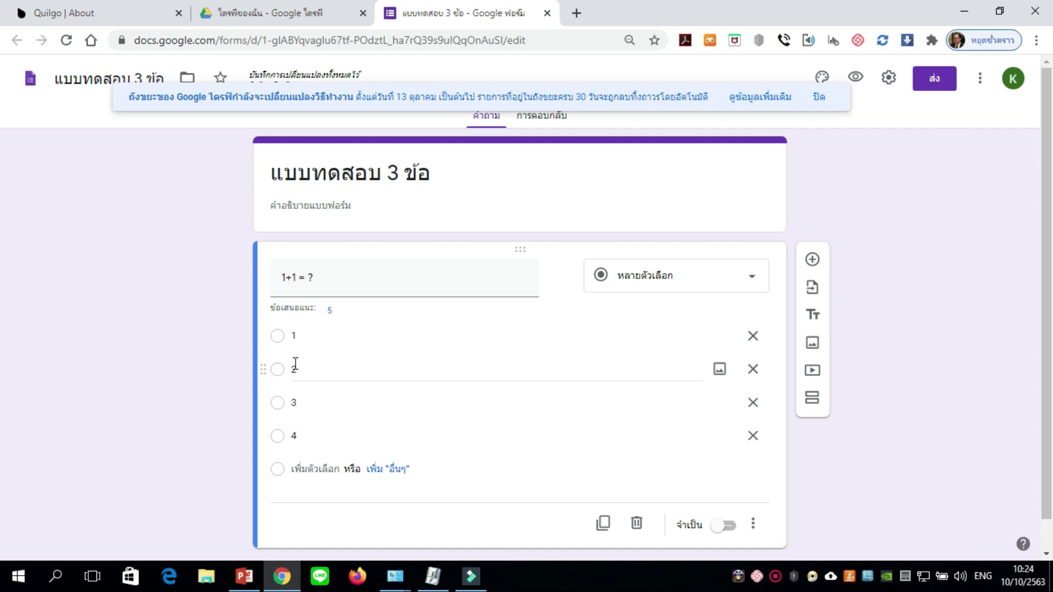
pyautogui.click(820, 97)
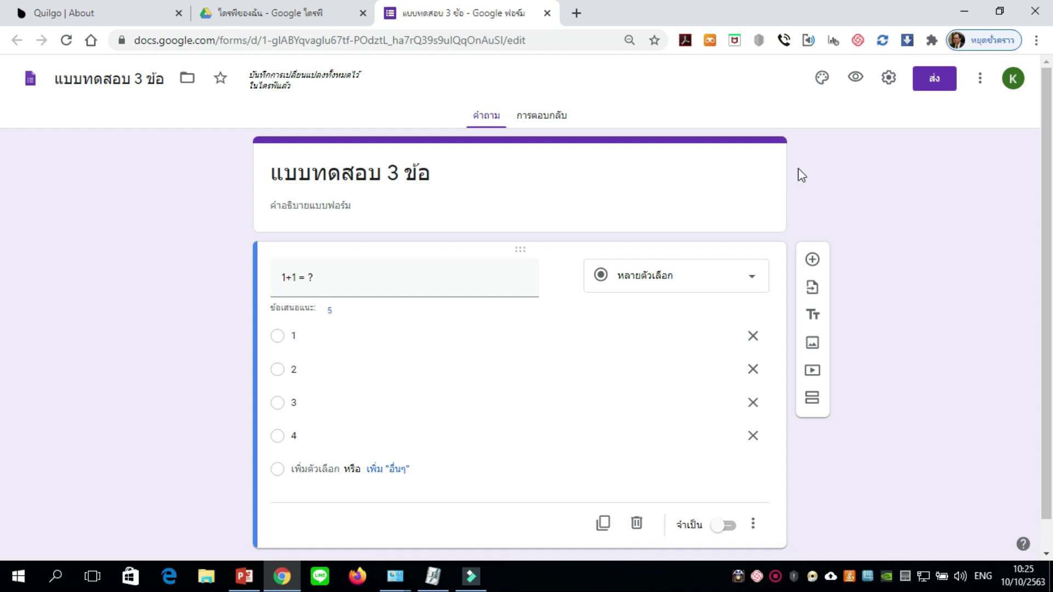
# - Switch on 'Make this a quiz' in Settings with grades released immediately, and save
pyautogui.click(889, 78)
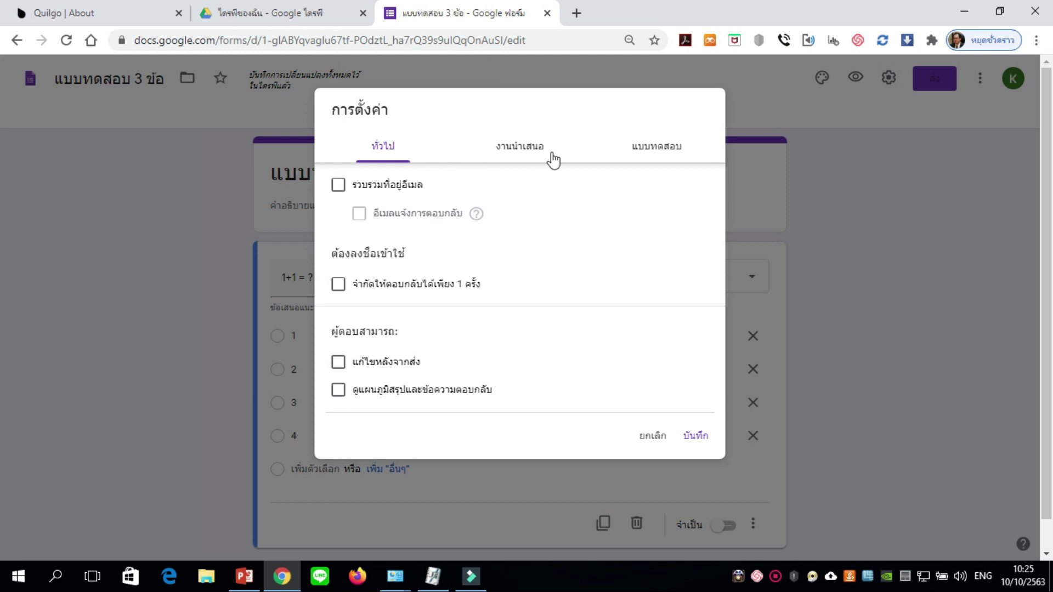
pyautogui.click(678, 154)
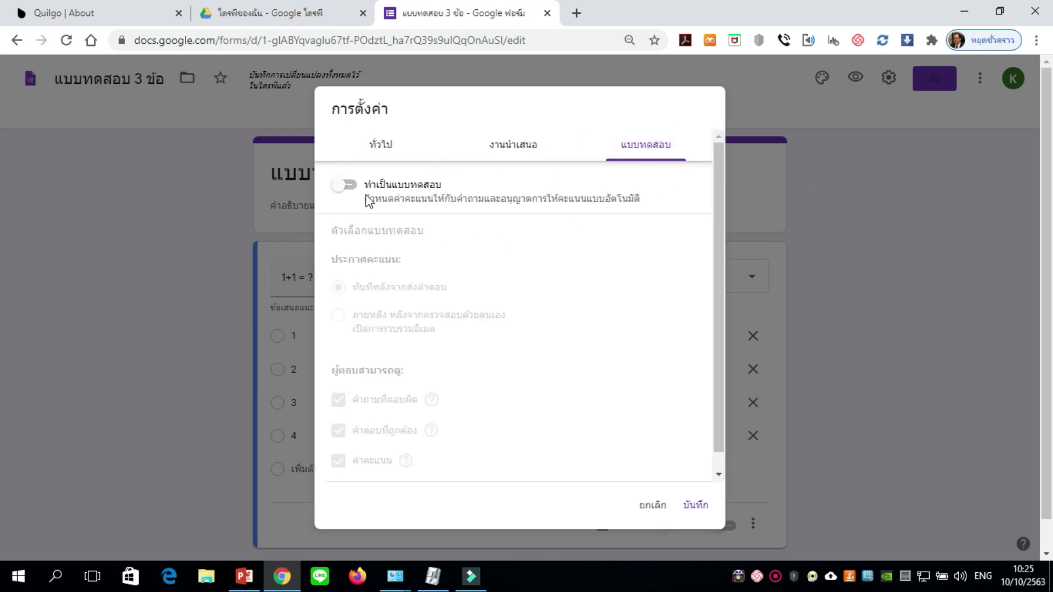
pyautogui.click(346, 185)
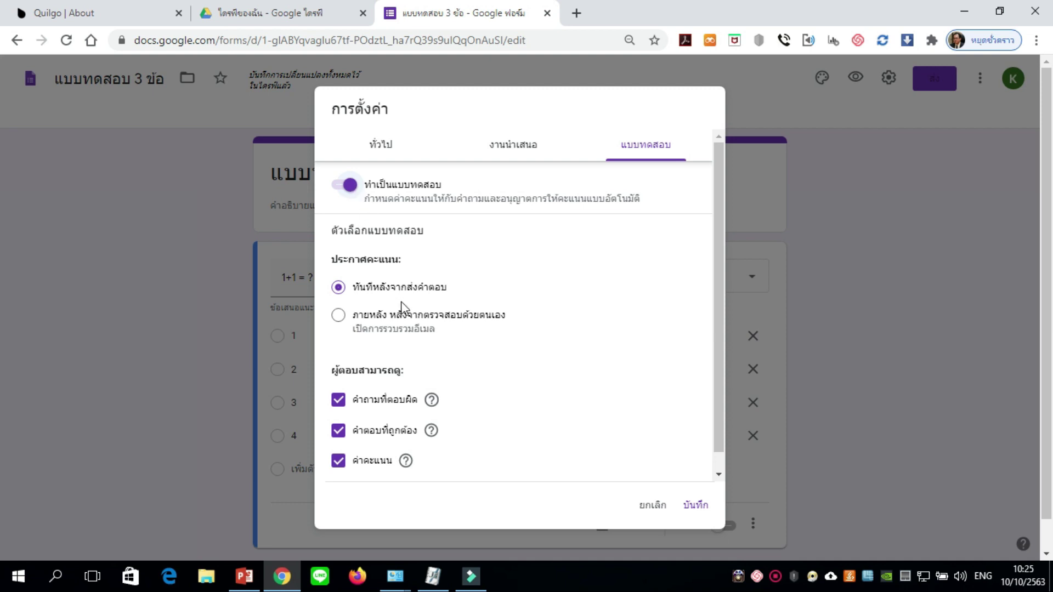
pyautogui.click(695, 508)
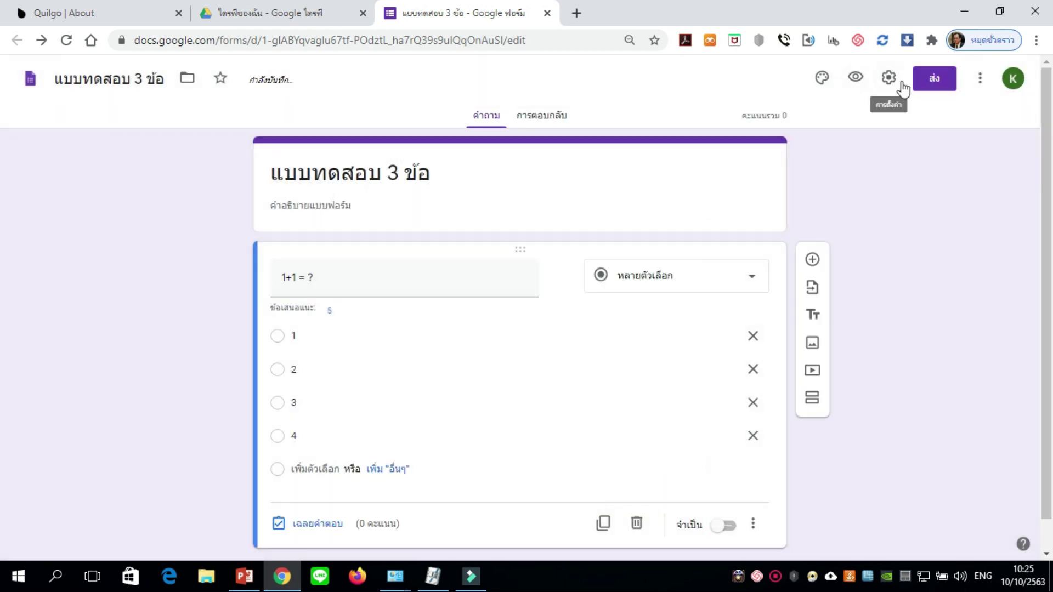
# - Key 2 as the correct answer for 1 point, make the question required, and duplicate it
pyautogui.scroll(-1, 447, 235)
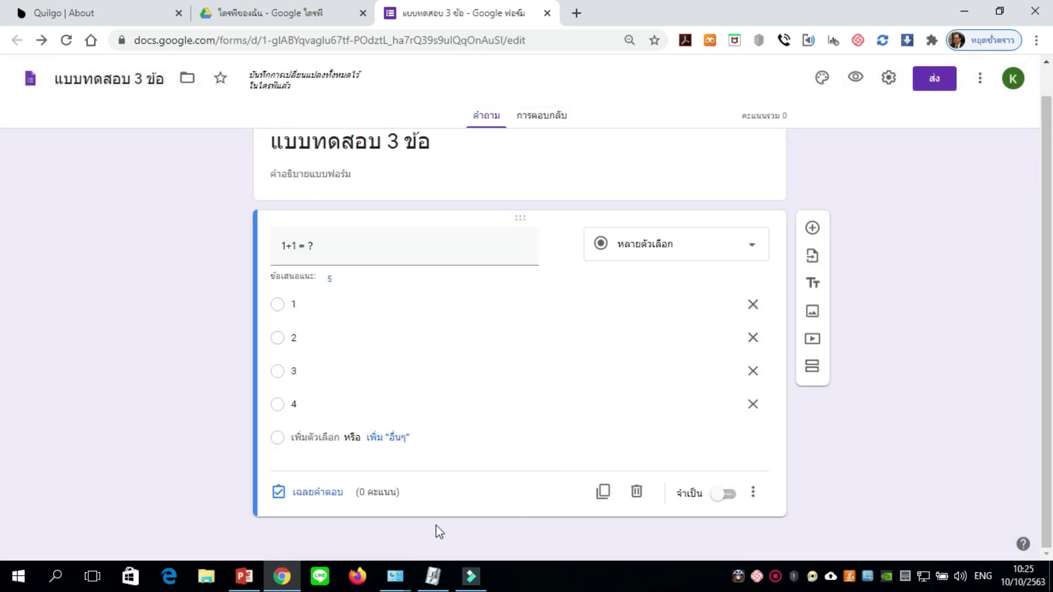
pyautogui.click(302, 503)
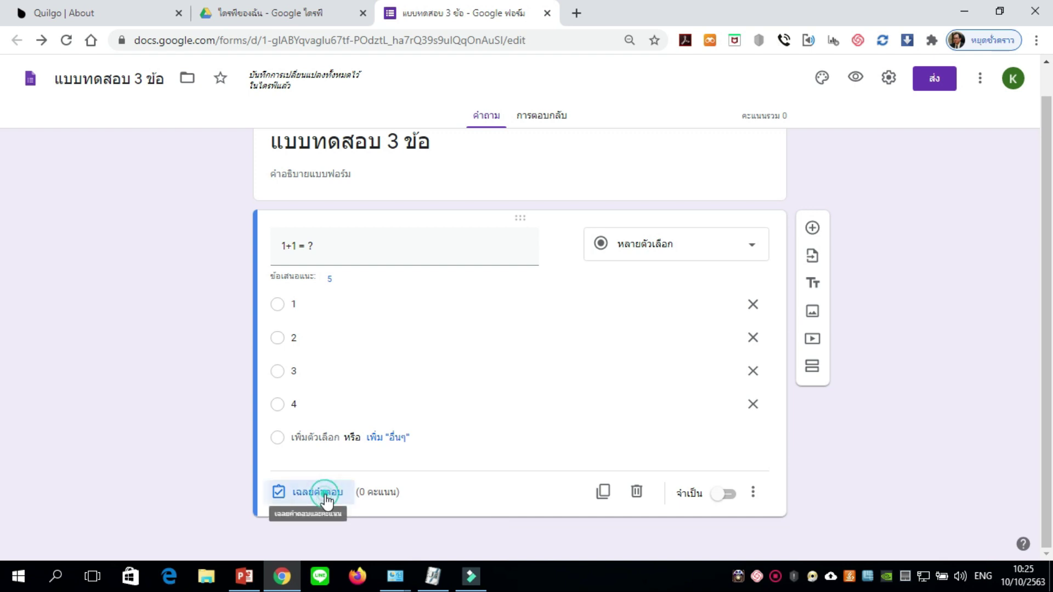
pyautogui.click(285, 382)
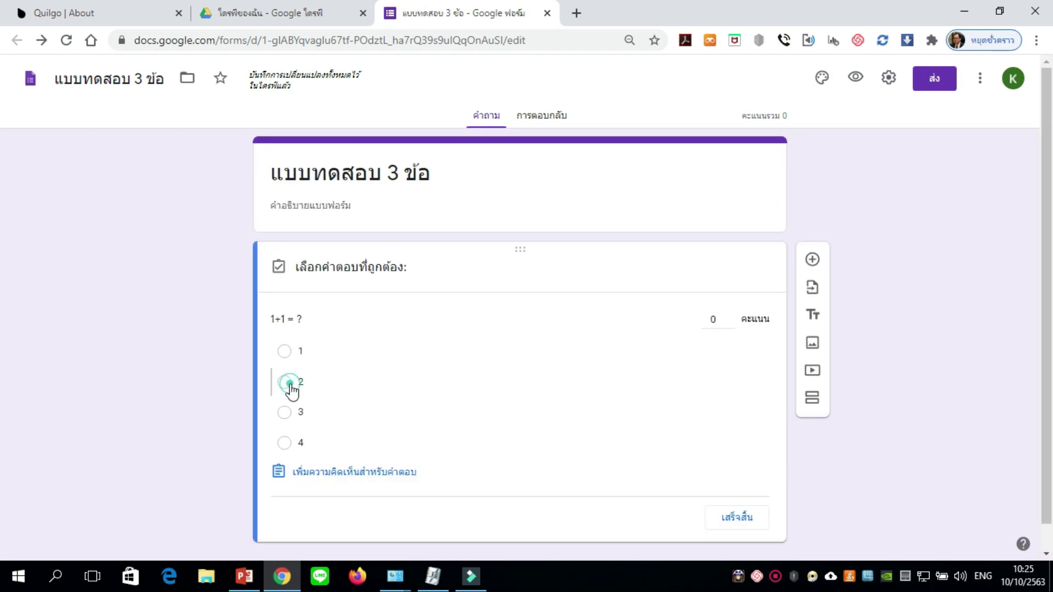
pyautogui.click(730, 317)
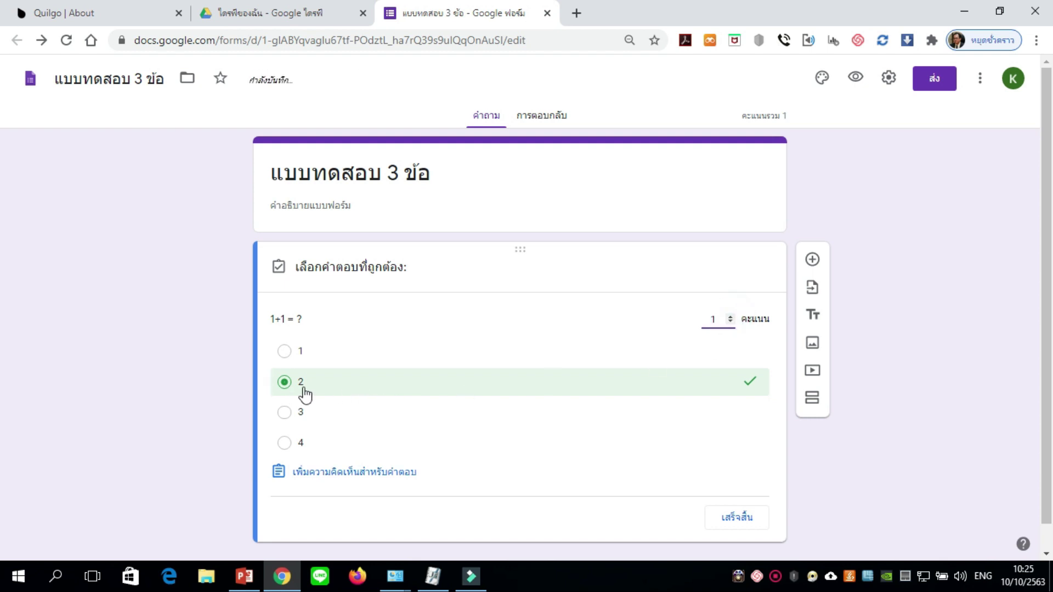
pyautogui.click(749, 520)
pyautogui.click(723, 510)
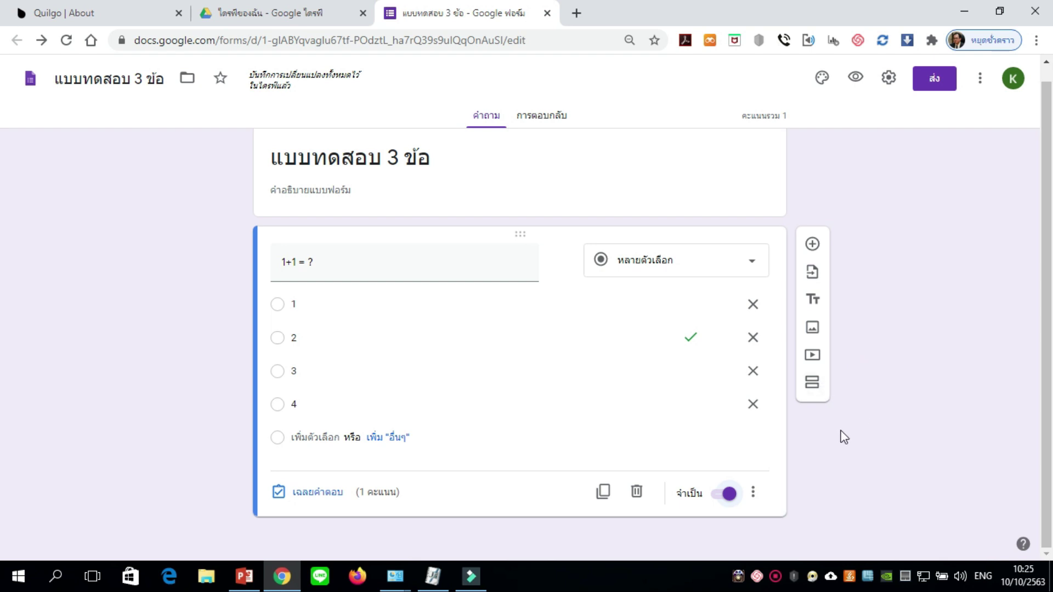
pyautogui.click(603, 492)
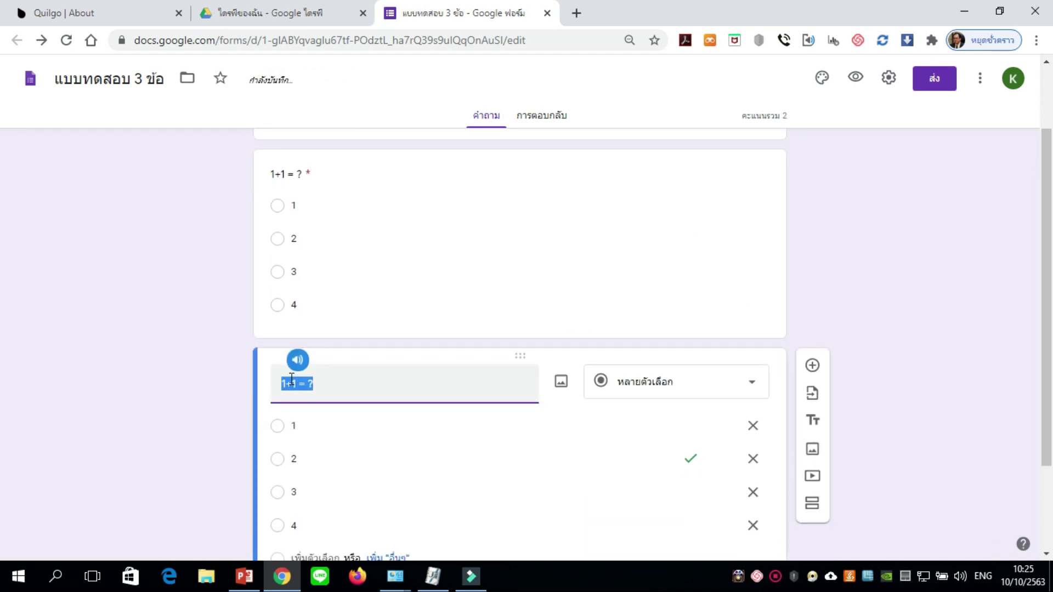
# - Retitle the copy '1+2 = ?' and key 3 as its only correct answer
pyautogui.click(317, 385)
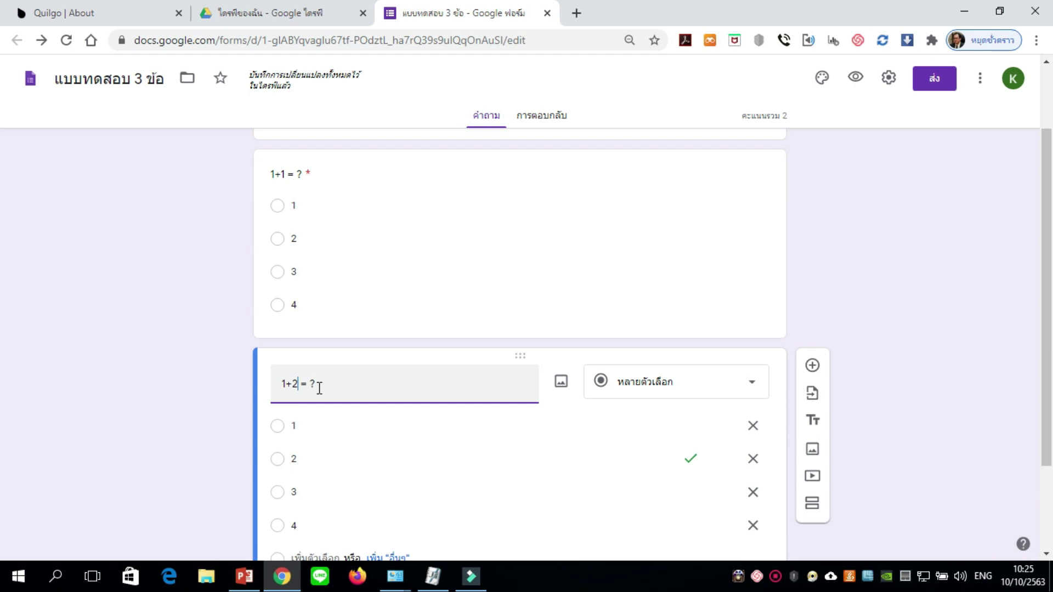
pyautogui.scroll(-2, 404, 461)
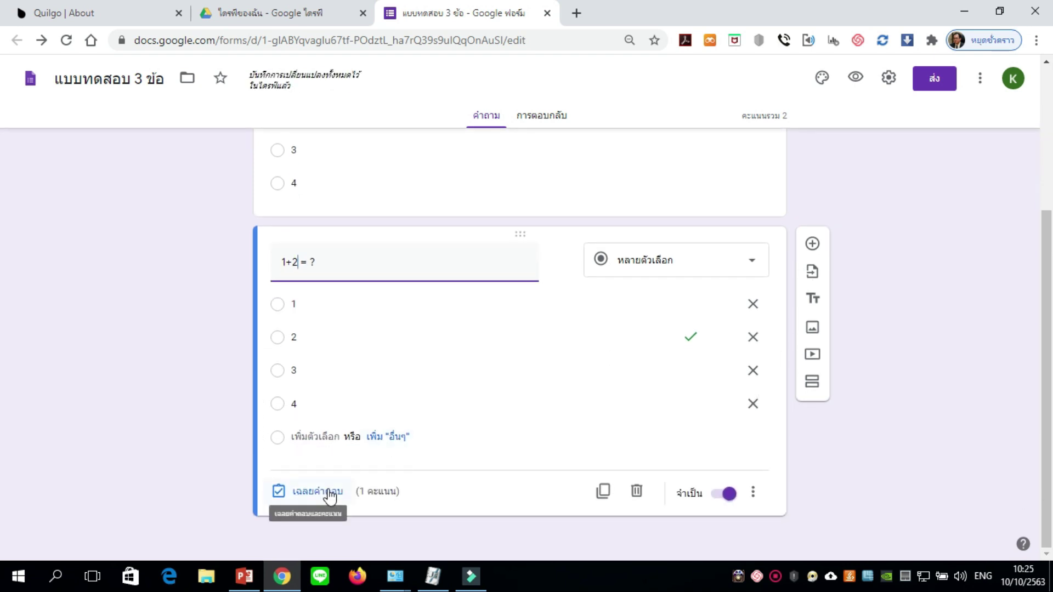
pyautogui.click(324, 492)
pyautogui.click(299, 398)
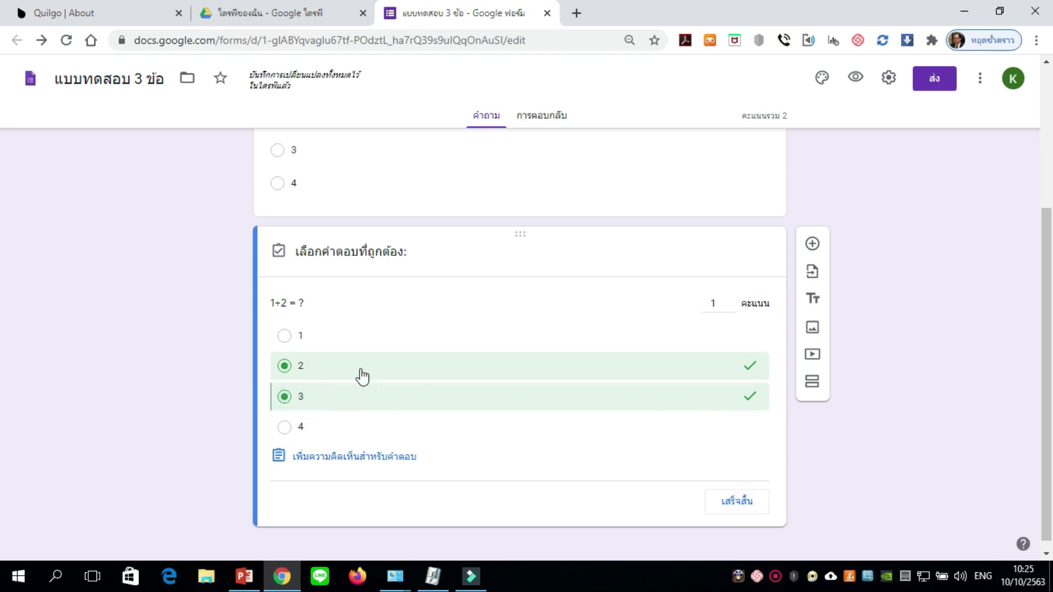
pyautogui.click(284, 368)
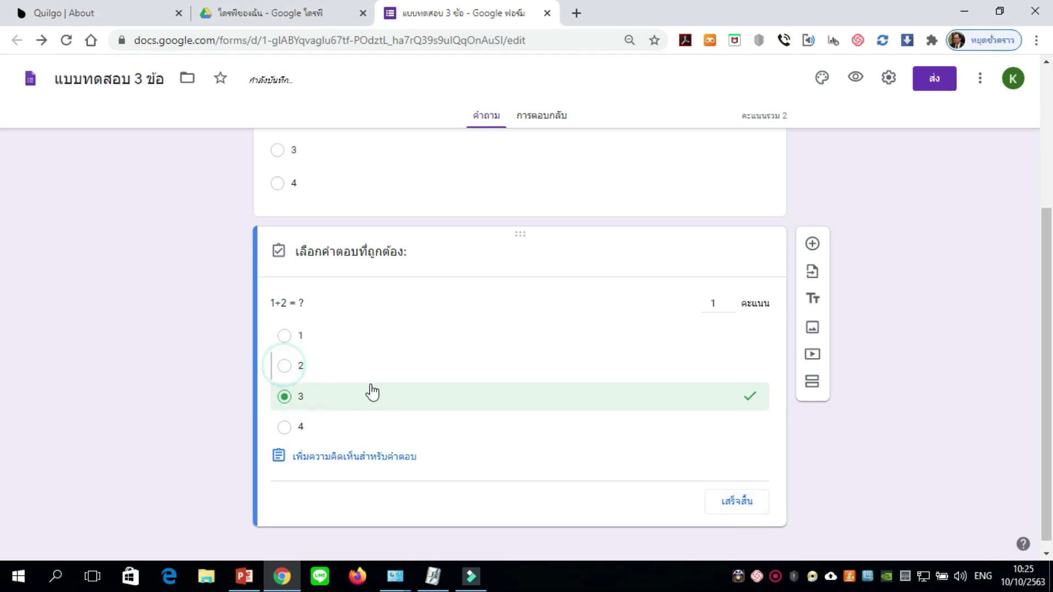
pyautogui.click(730, 506)
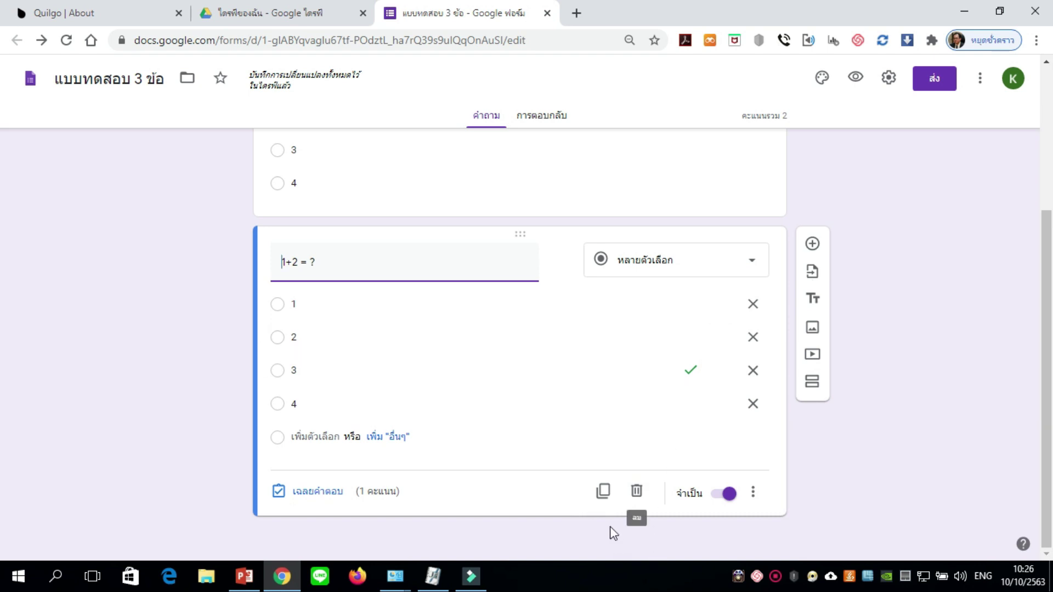
# - Duplicate the question as '2+2 = ?' and key 4 as its only correct answer
pyautogui.click(603, 491)
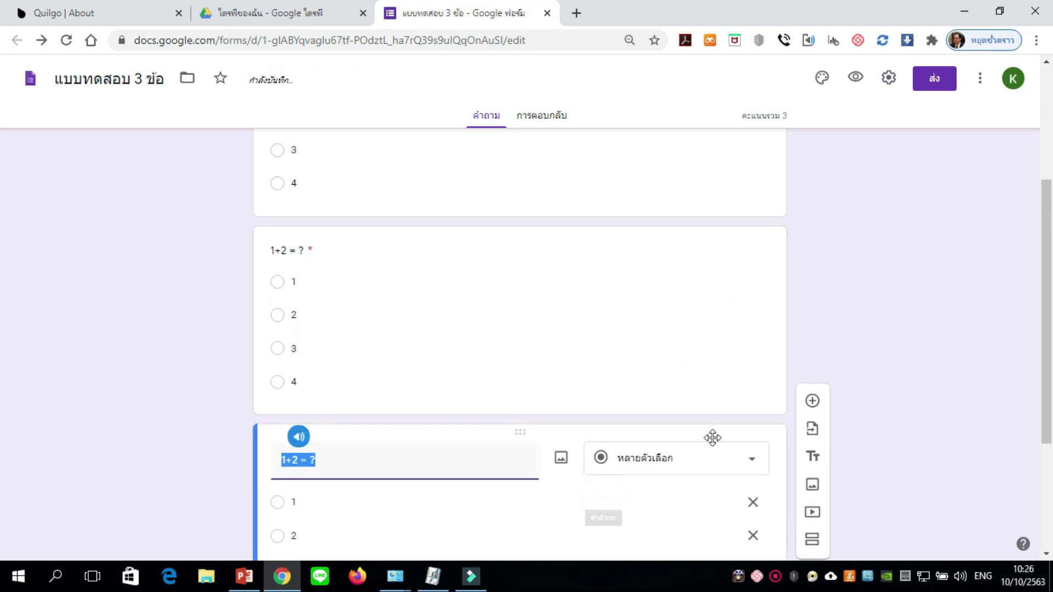
pyautogui.click(287, 462)
pyautogui.write('2')
pyautogui.scroll(-4, 351, 439)
pyautogui.click(277, 407)
pyautogui.click(276, 409)
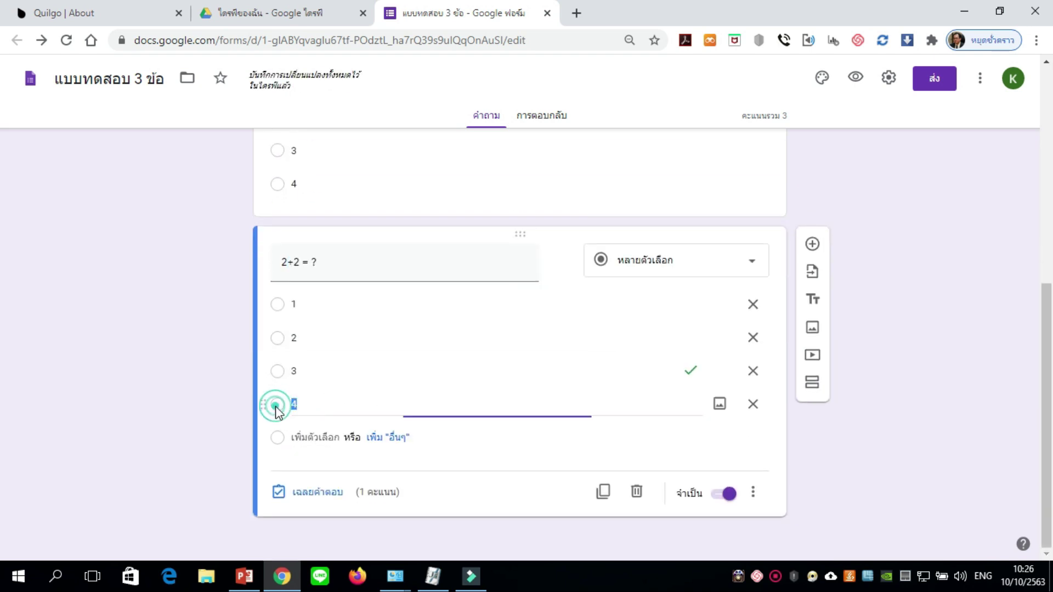
pyautogui.click(308, 492)
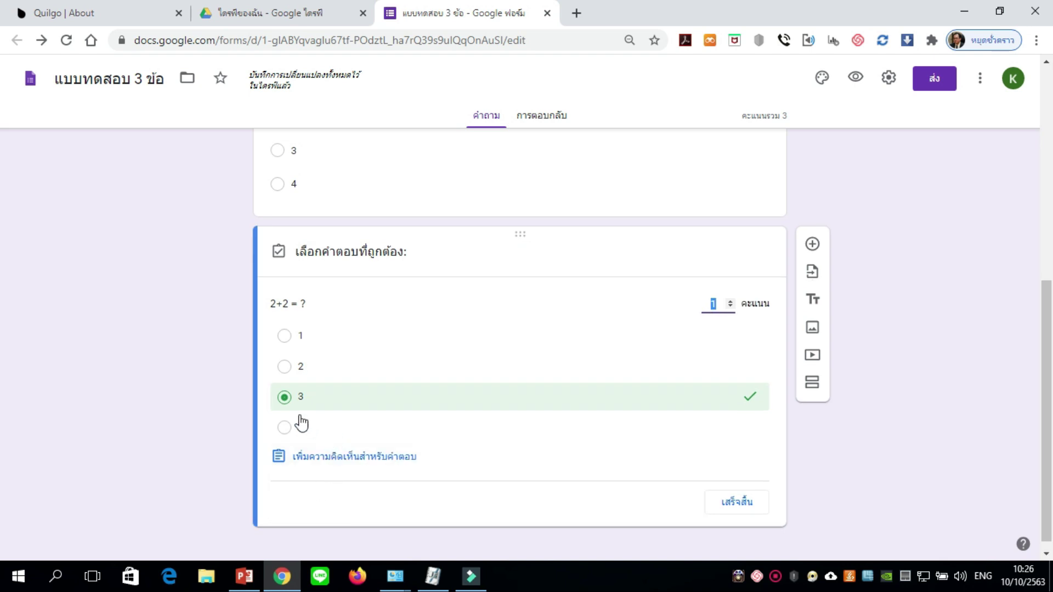
pyautogui.click(285, 427)
pyautogui.click(285, 397)
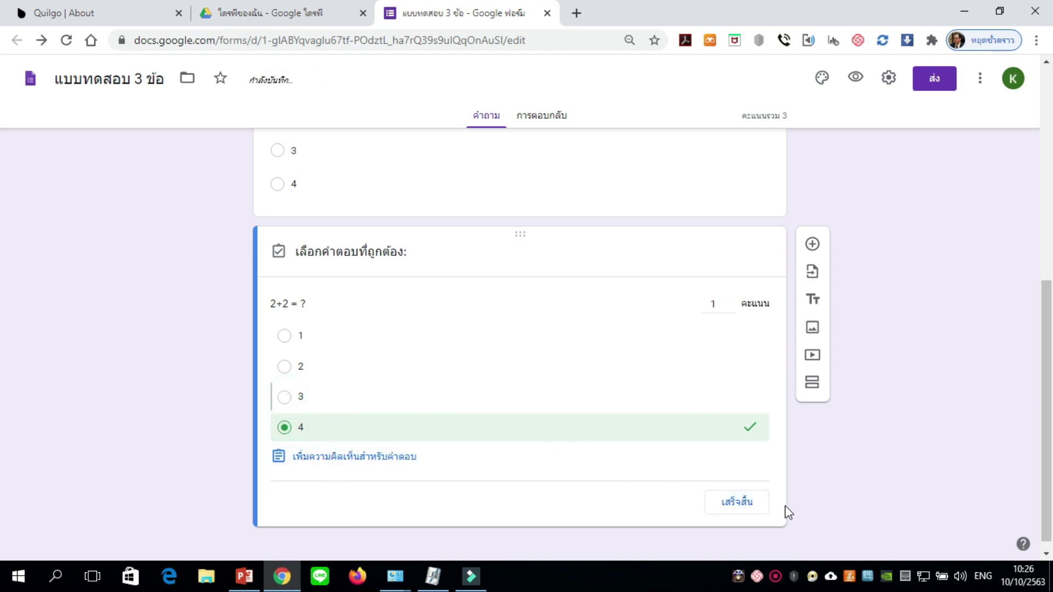
pyautogui.click(739, 504)
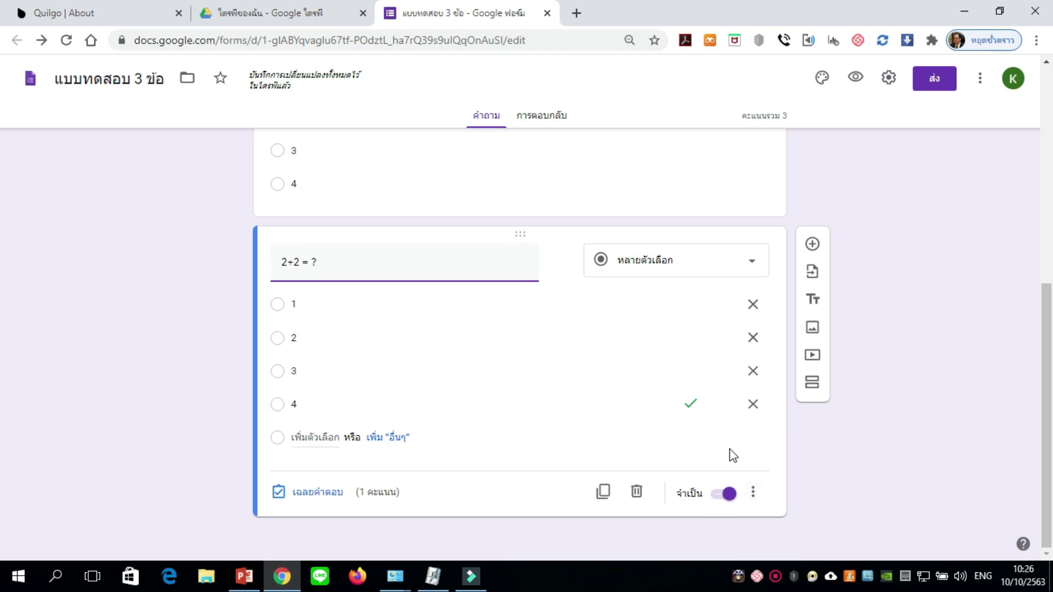
# - Recheck the 1+2 = ? and 1+1 = ? questions, confirming the 3-point quiz total
pyautogui.scroll(4, 442, 473)
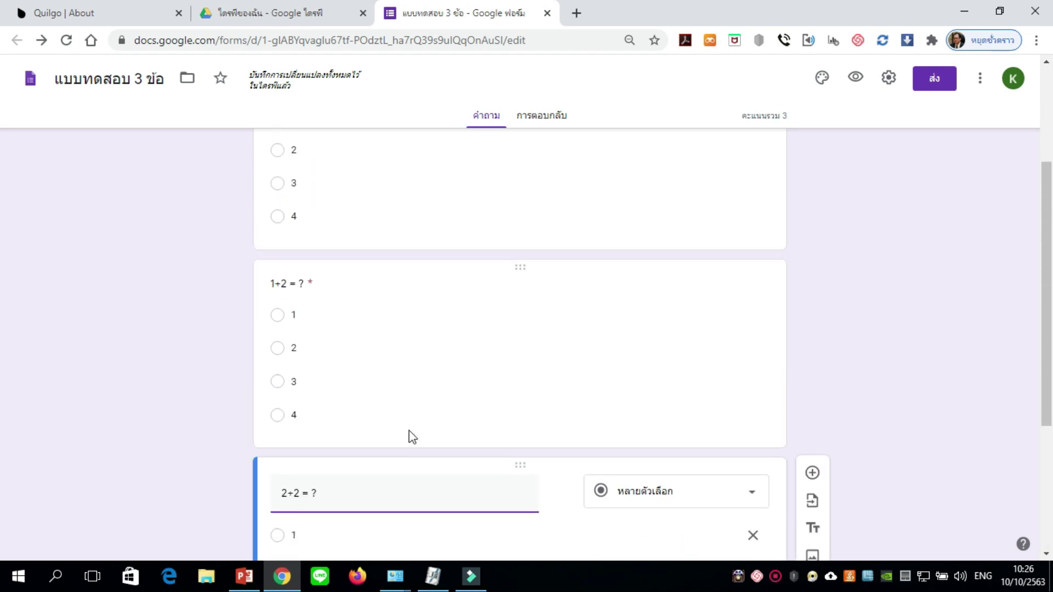
pyautogui.click(392, 379)
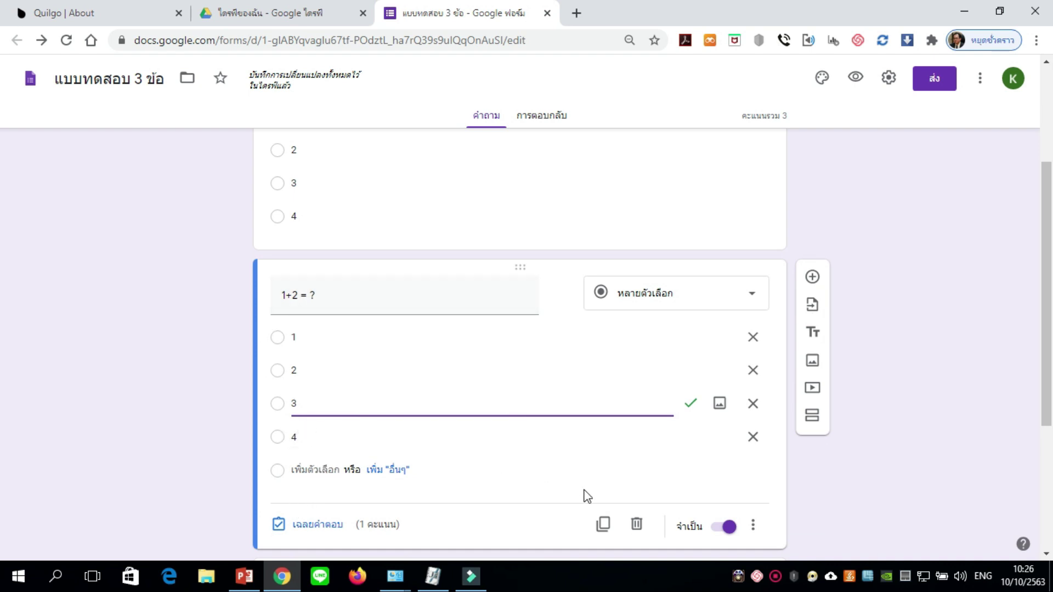
pyautogui.scroll(3, 501, 348)
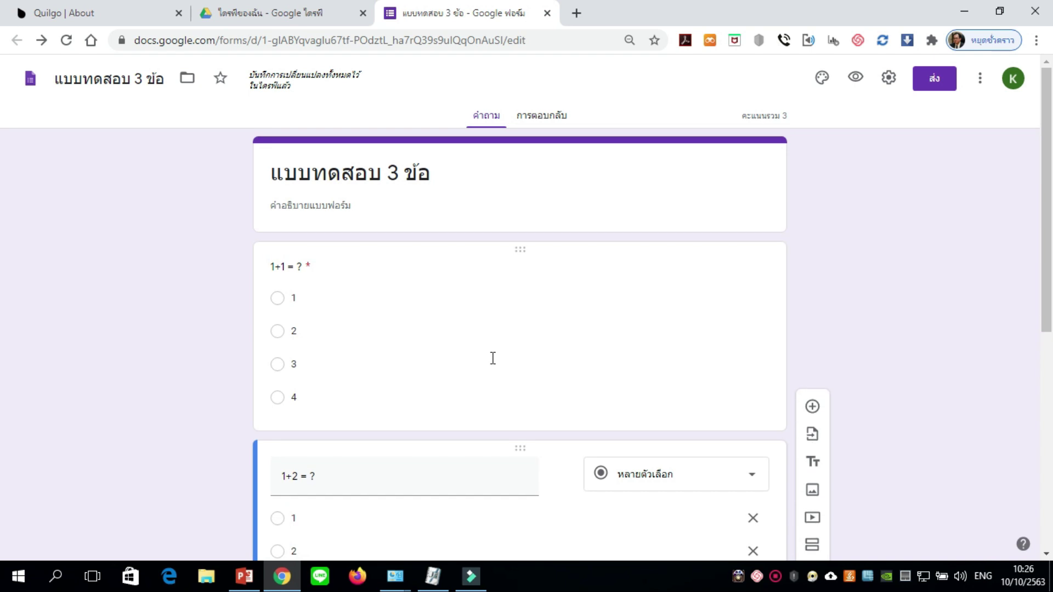
pyautogui.click(479, 350)
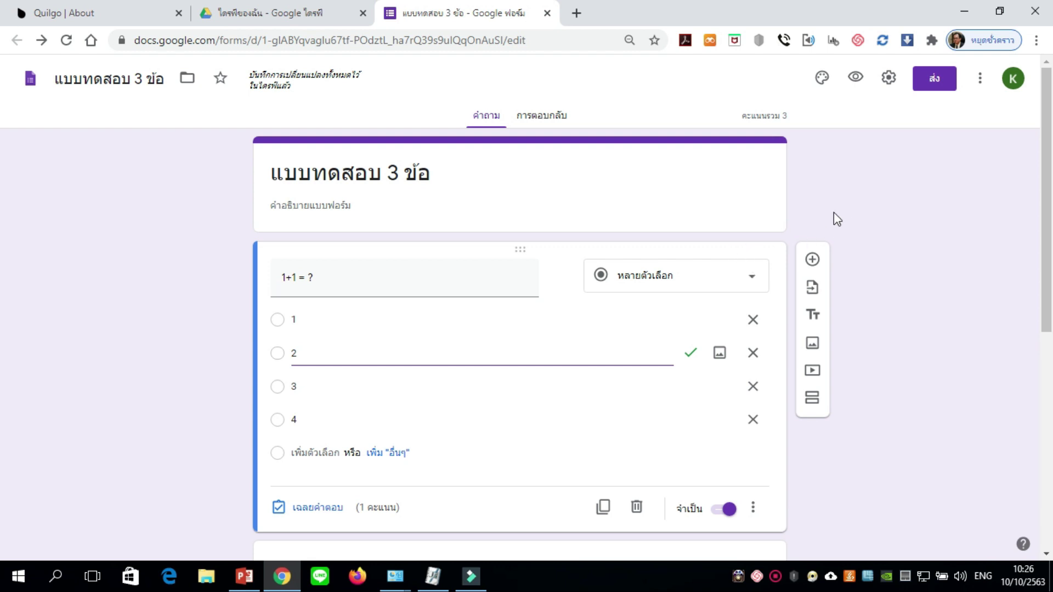
pyautogui.click(806, 200)
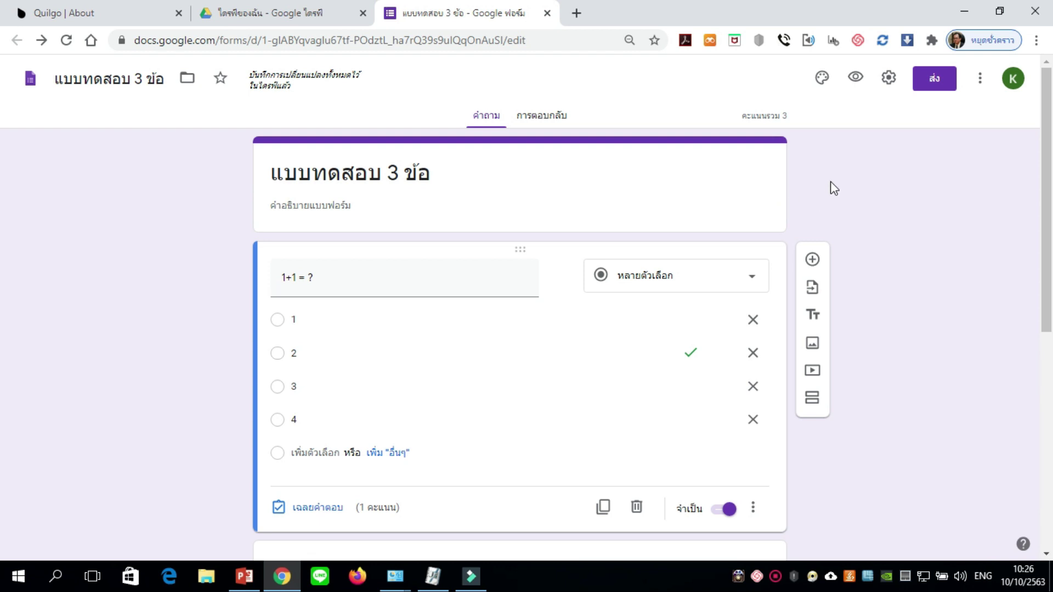
pyautogui.click(856, 82)
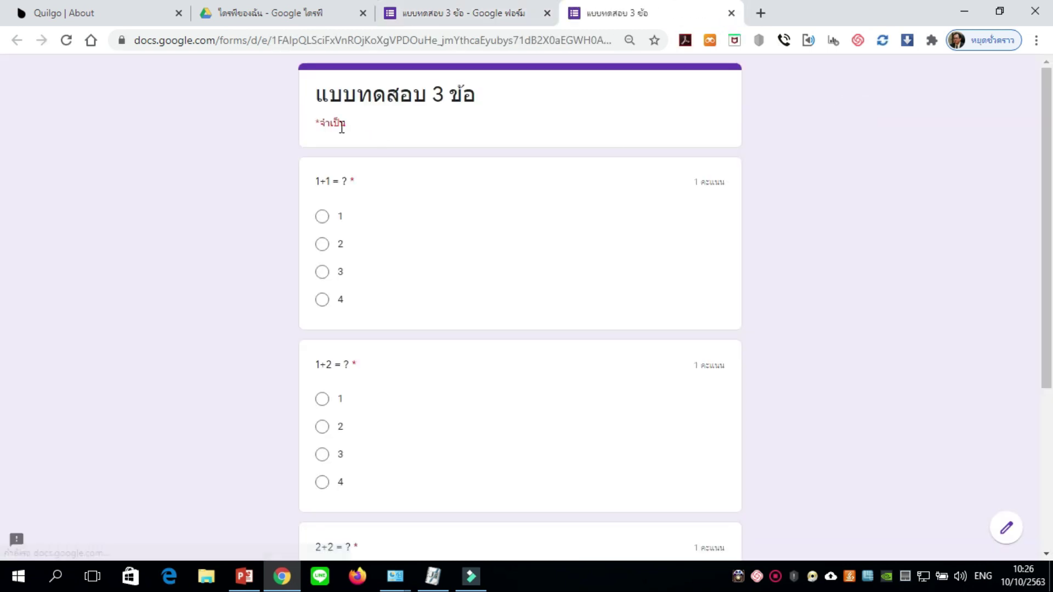
# - Scroll through the preview to check the three required 1-point questions
pyautogui.scroll(-5, 361, 213)
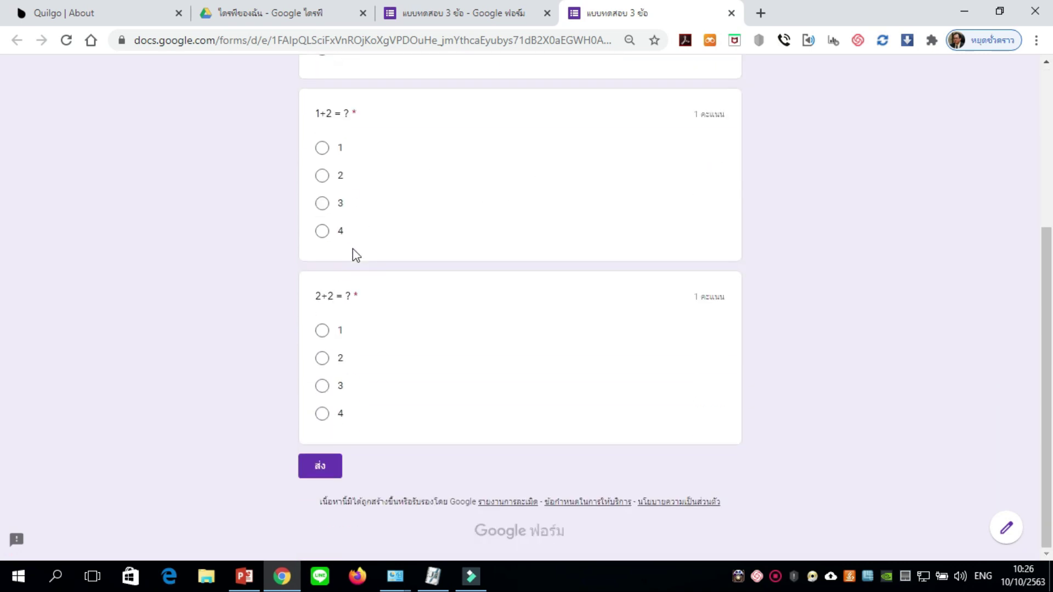
pyautogui.scroll(5, 365, 289)
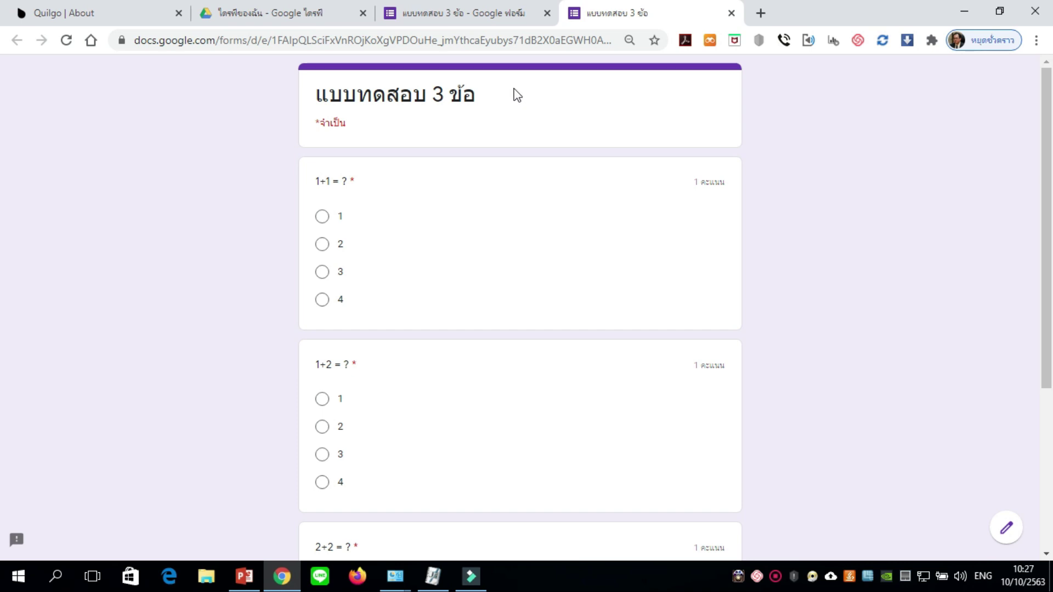
# - Read Quilgo's About page on its Google Forms timer, then open its Pricing page
pyautogui.click(43, 17)
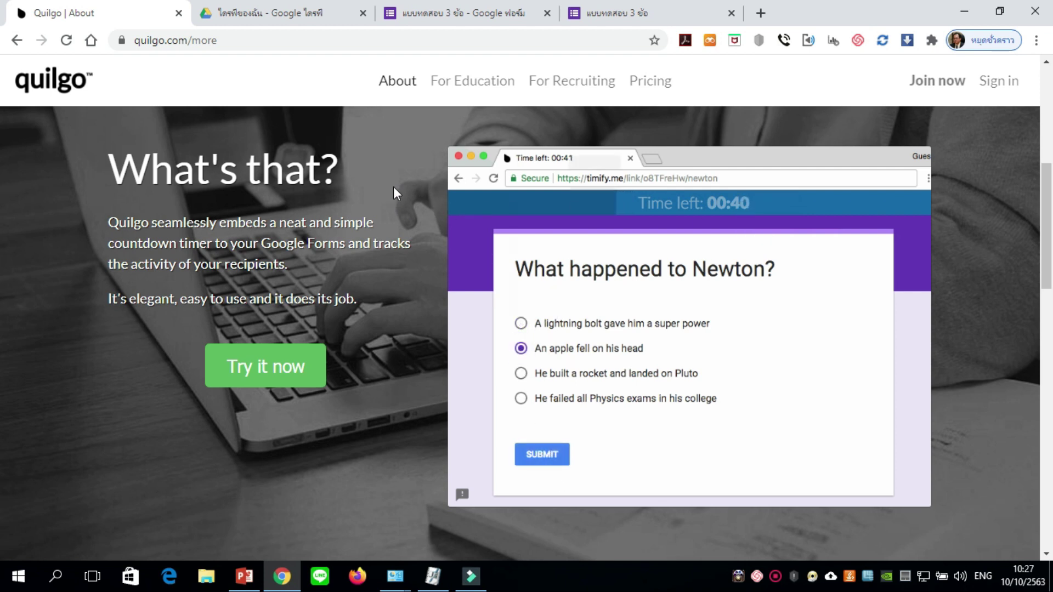
pyautogui.click(489, 16)
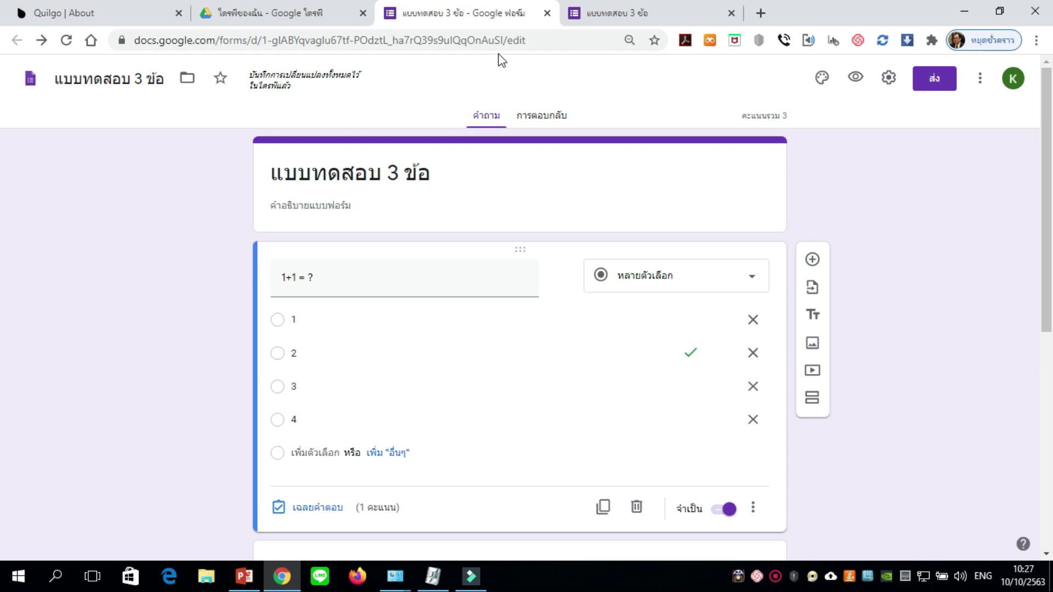
pyautogui.click(96, 18)
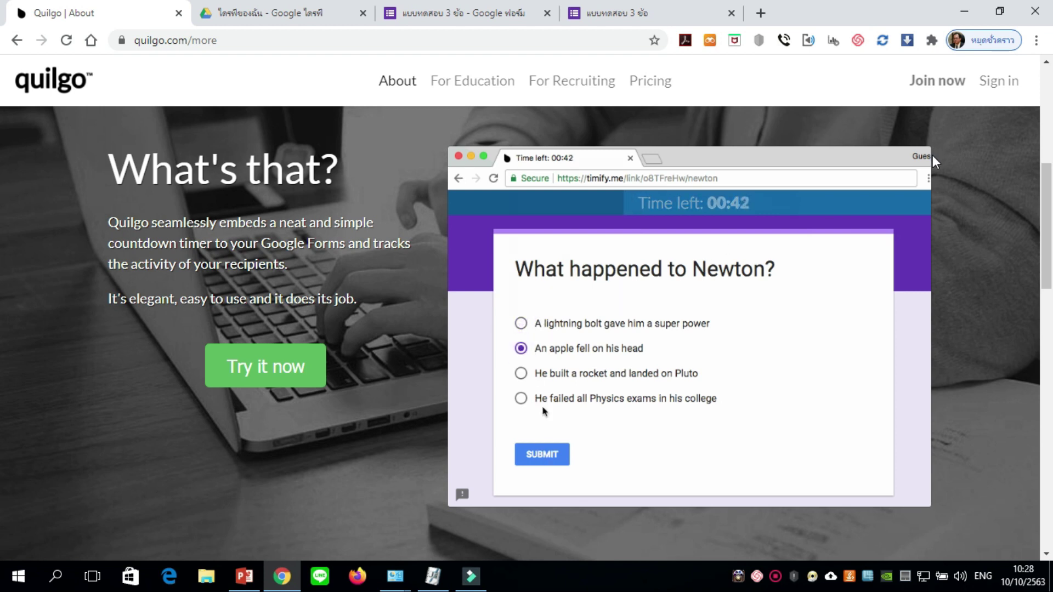
pyautogui.click(653, 96)
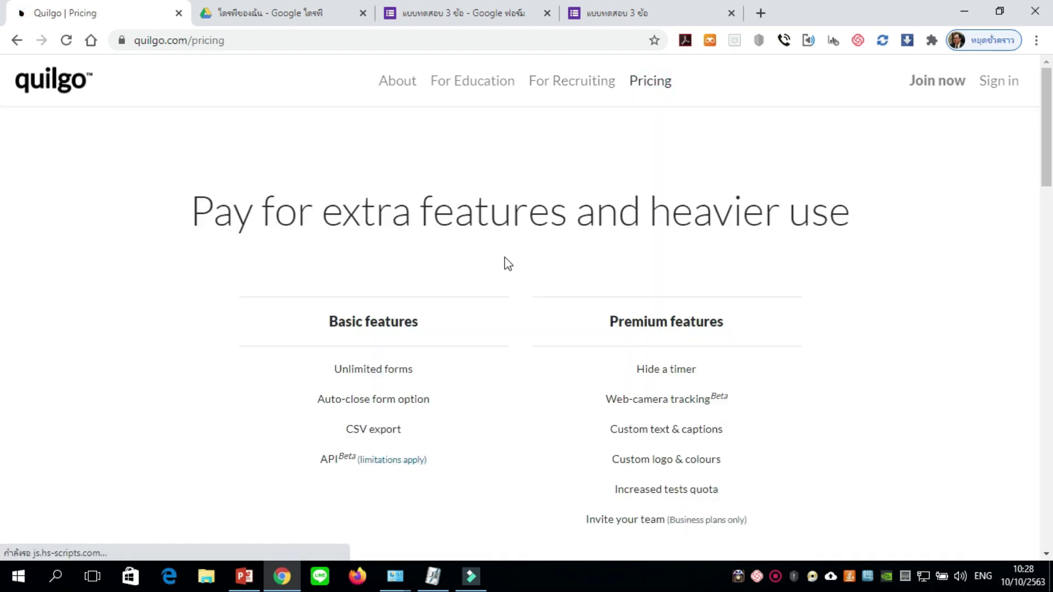
# - Scroll through Quilgo's individual and business plan prices and test quotas, then begin sign-up
pyautogui.scroll(-9, 253, 231)
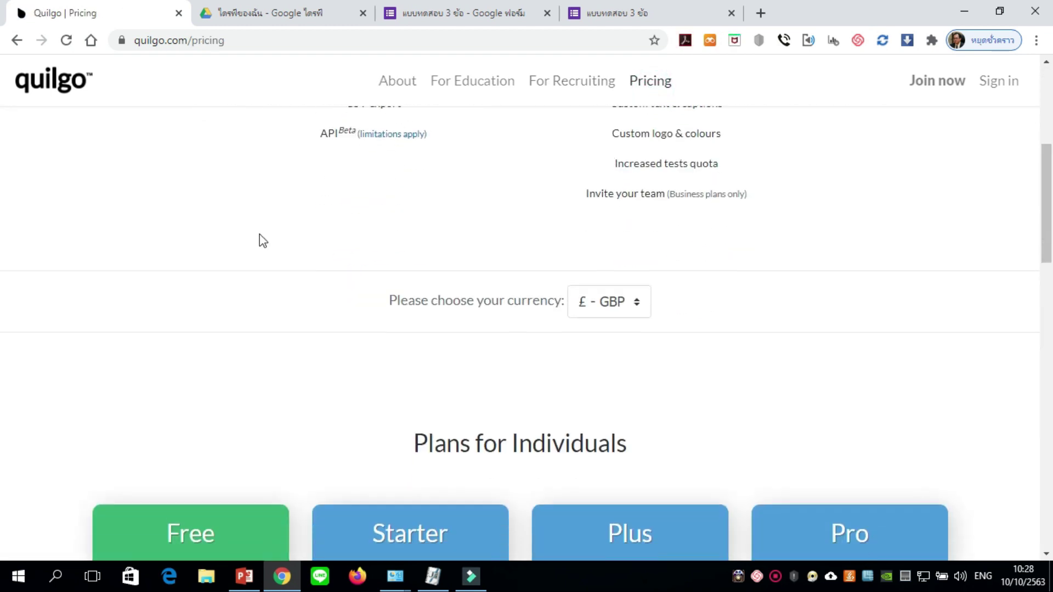
pyautogui.scroll(-3, 263, 240)
pyautogui.scroll(1, 265, 237)
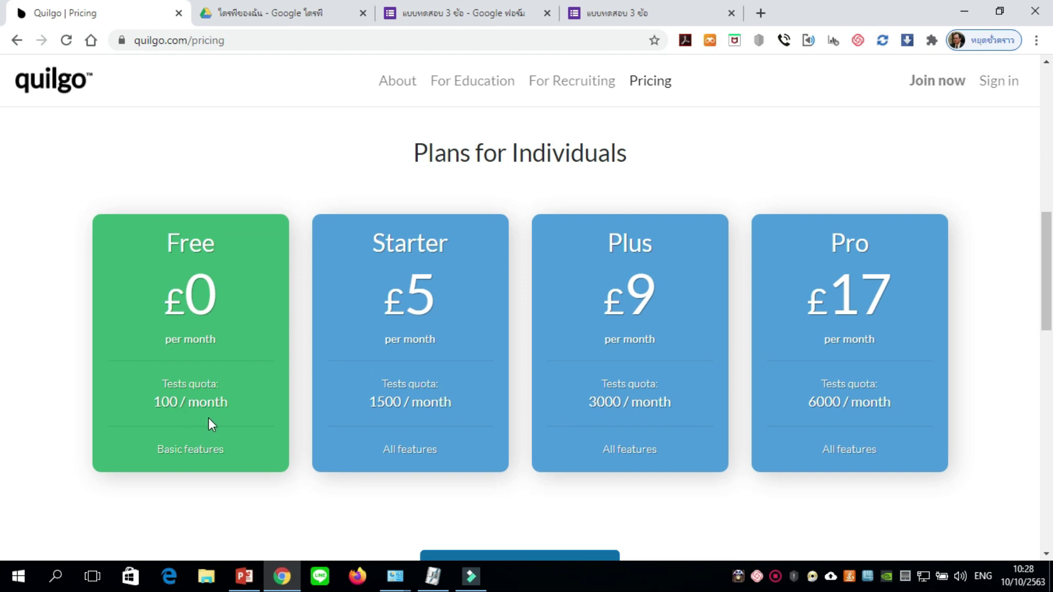
pyautogui.scroll(-8, 209, 418)
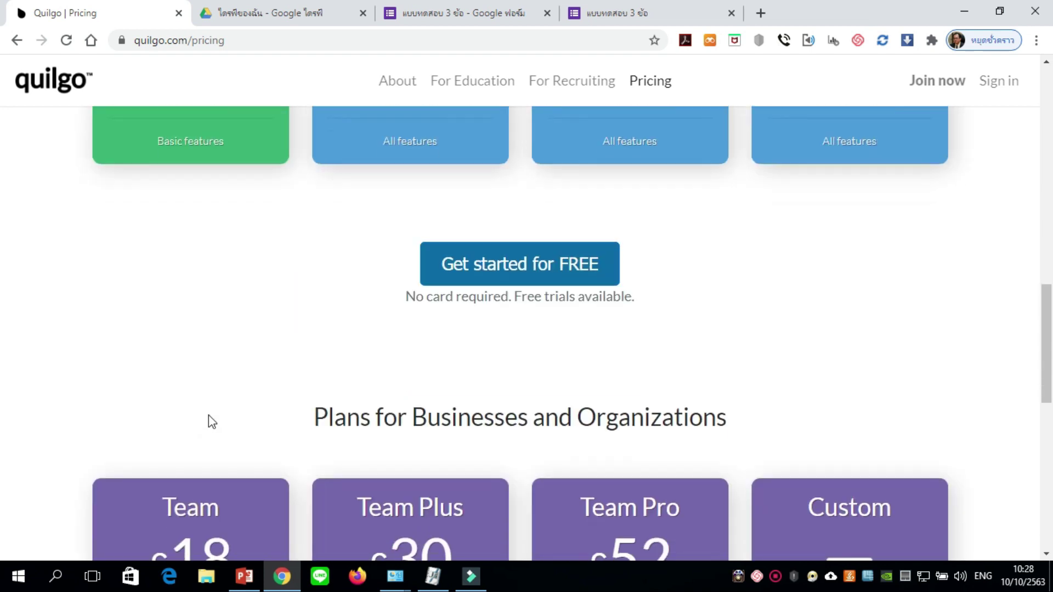
pyautogui.scroll(-3, 210, 415)
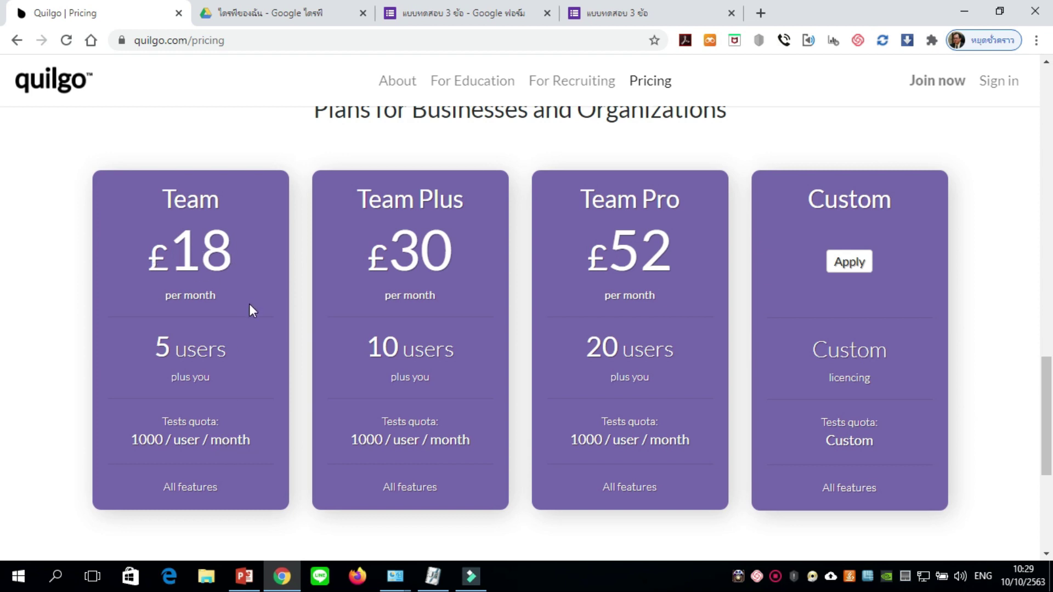
pyautogui.scroll(12, 249, 305)
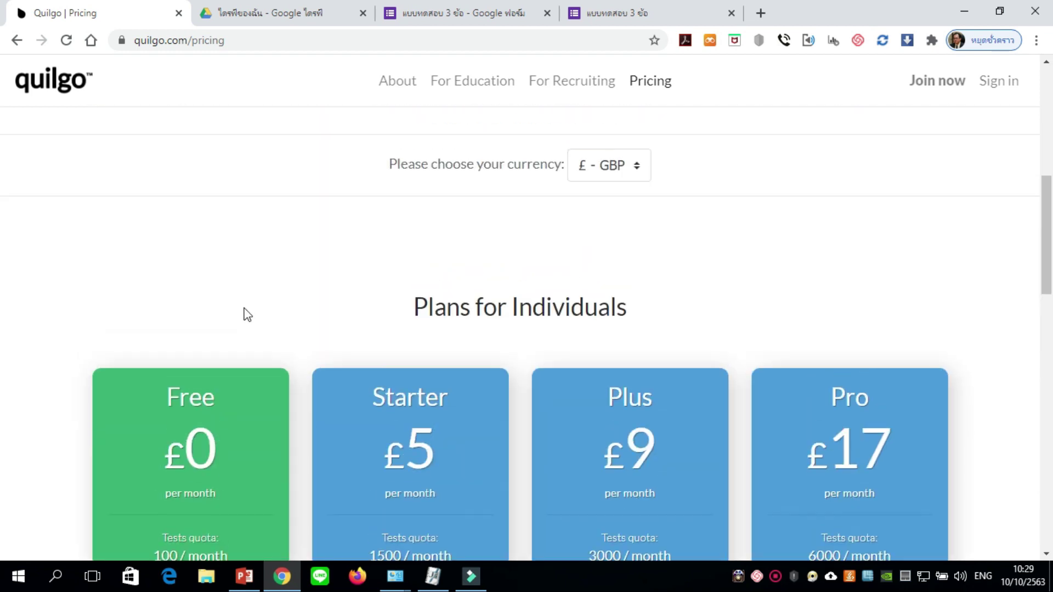
pyautogui.scroll(-3, 242, 311)
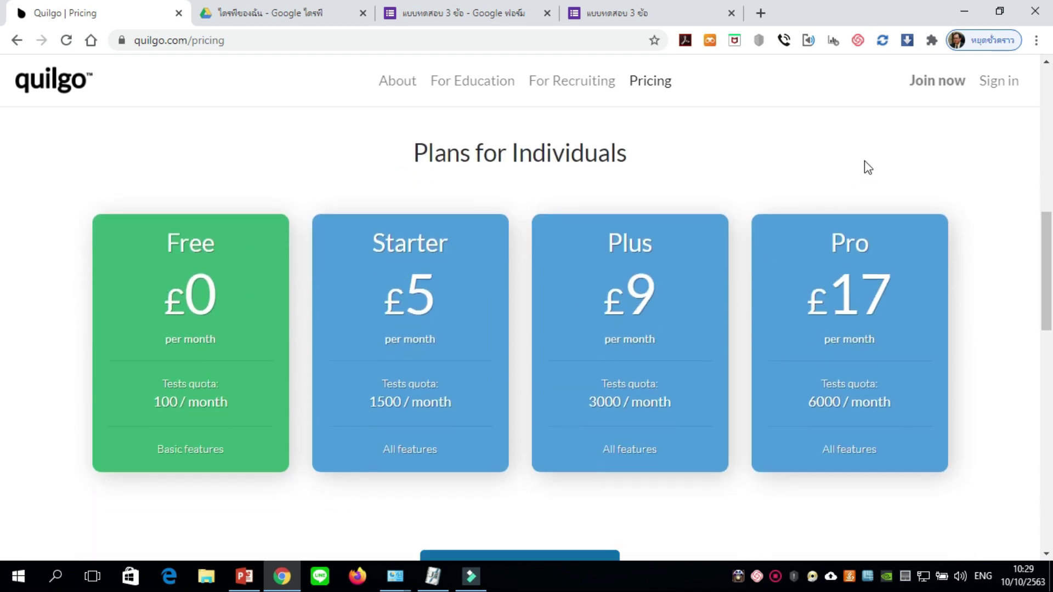
pyautogui.click(935, 89)
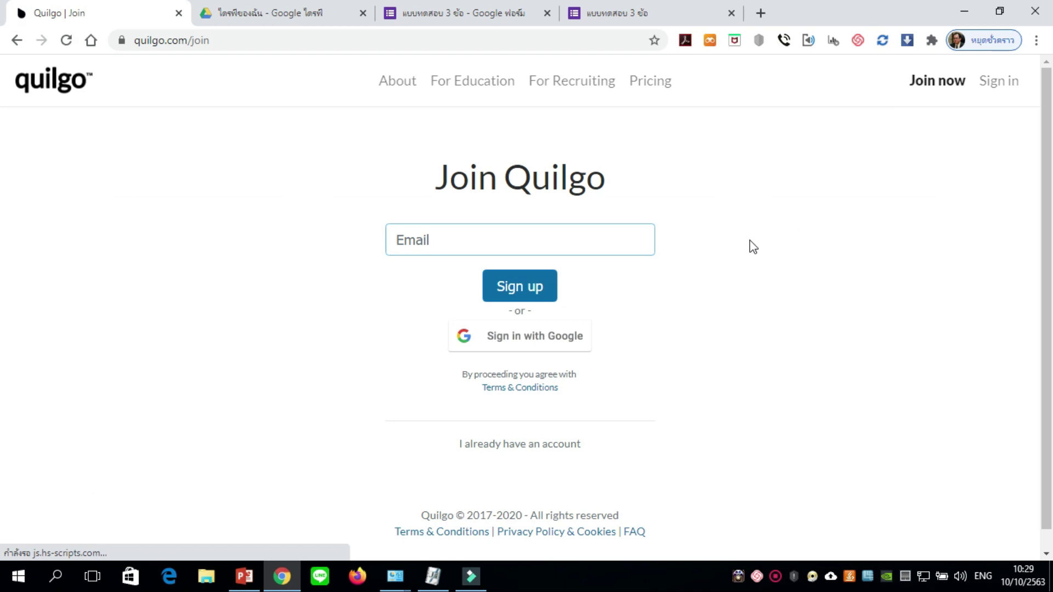
# - Sign up to Quilgo with the chosen Google account and accept the Terms & Conditions
pyautogui.click(566, 341)
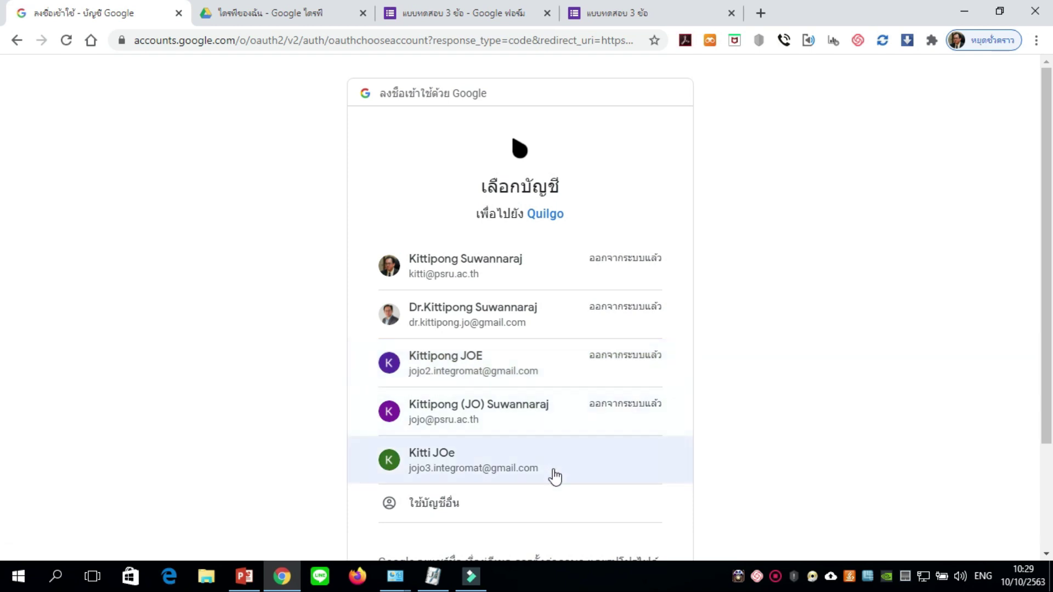
pyautogui.click(555, 476)
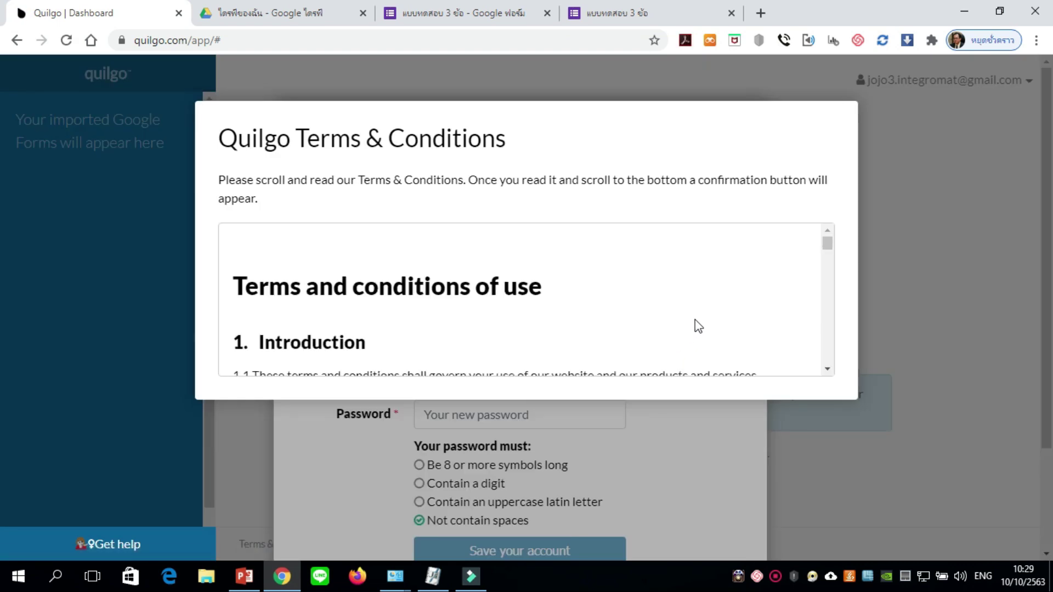
pyautogui.scroll(-15, 701, 315)
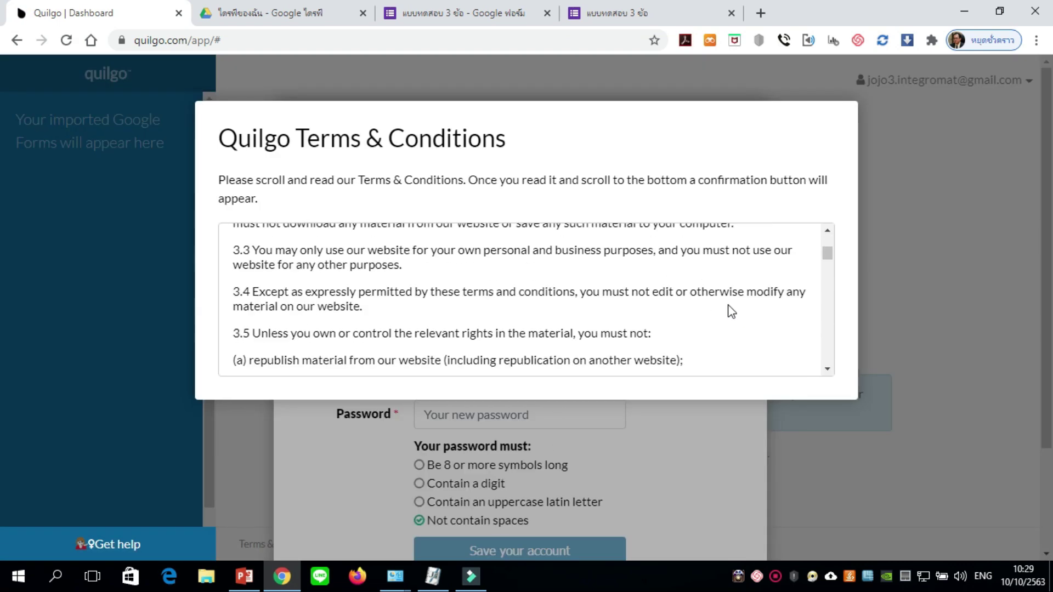
pyautogui.moveTo(827, 255); pyautogui.dragTo(823, 368)
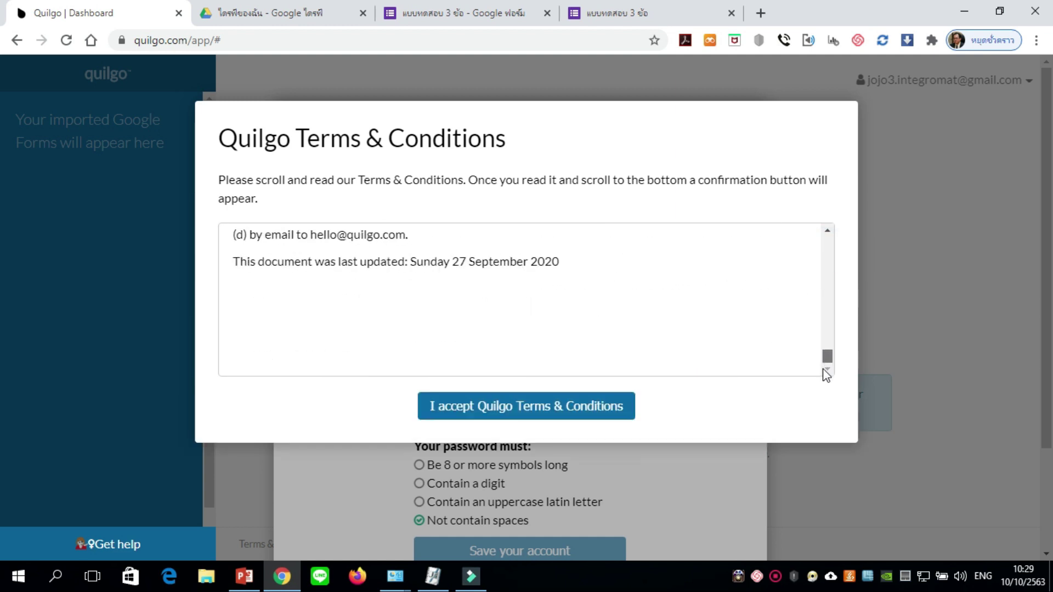
pyautogui.click(492, 411)
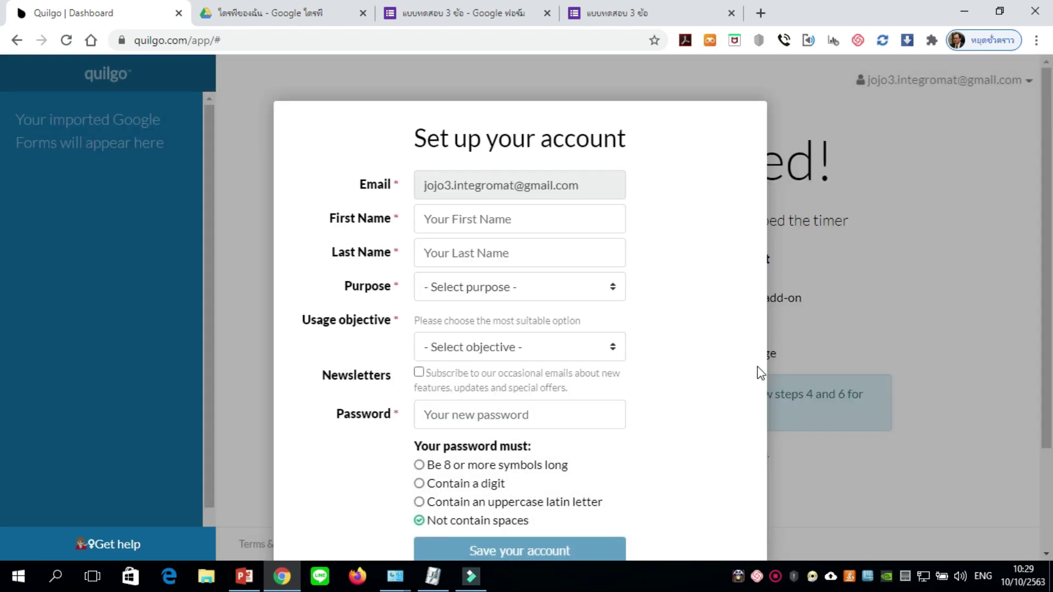
# - Fill in the saved first and last name, with Purpose Personal and Usage objective Education
pyautogui.click(513, 225)
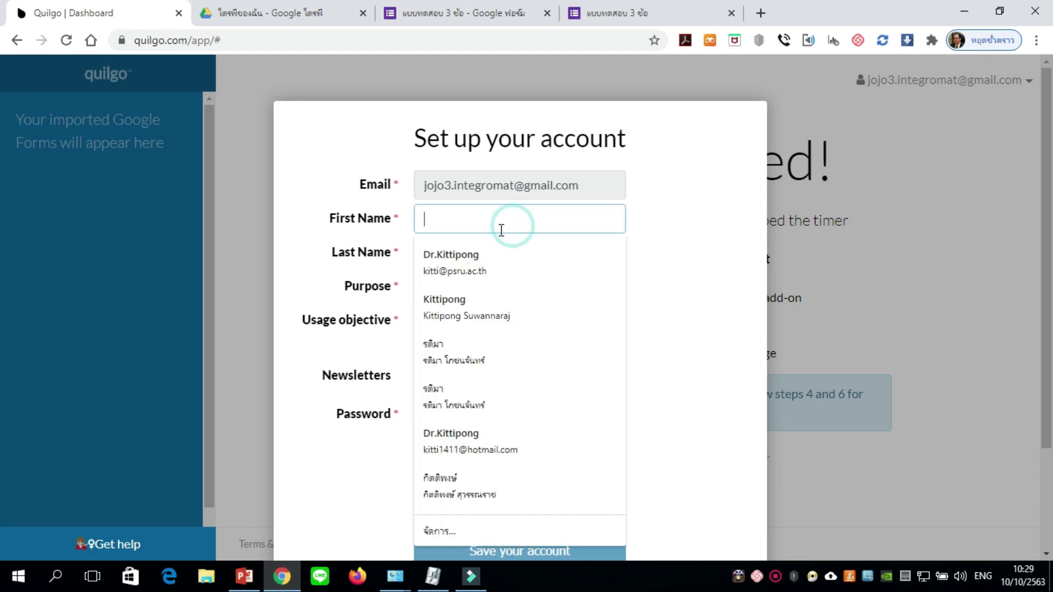
pyautogui.click(501, 258)
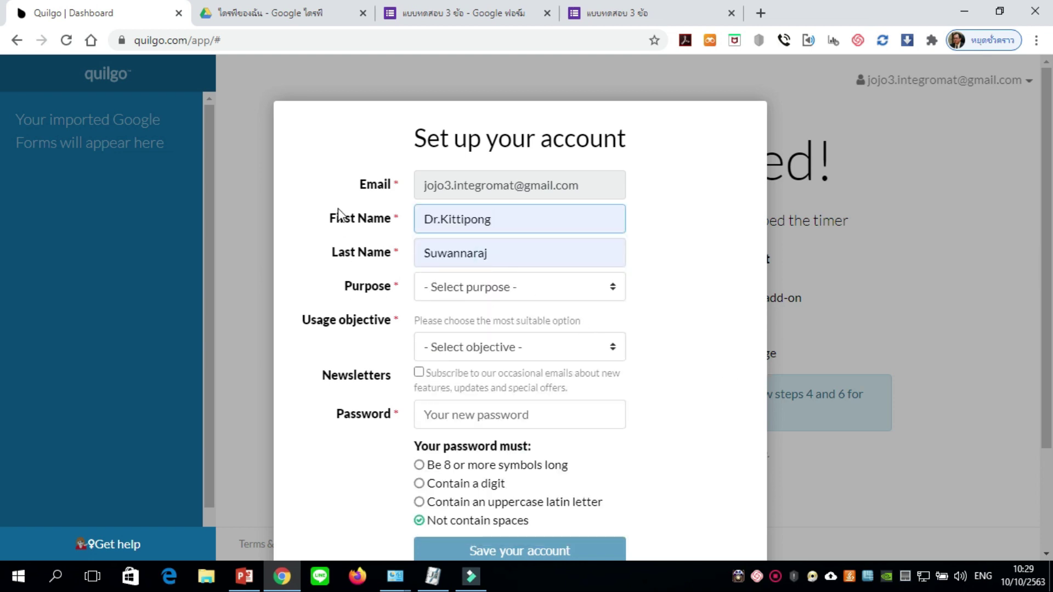
pyautogui.click(510, 288)
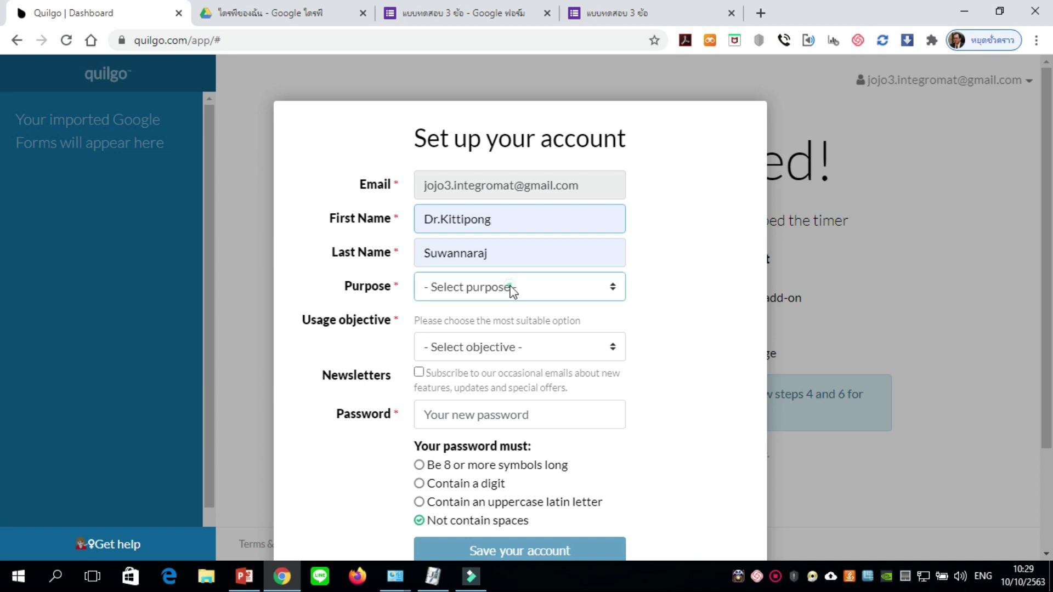
pyautogui.click(509, 329)
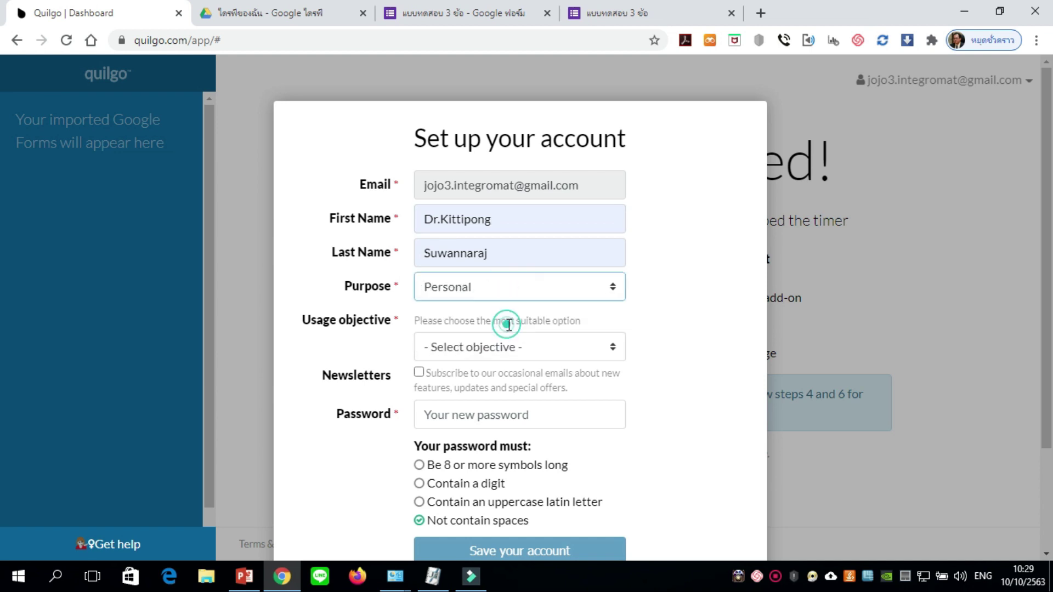
pyautogui.click(532, 348)
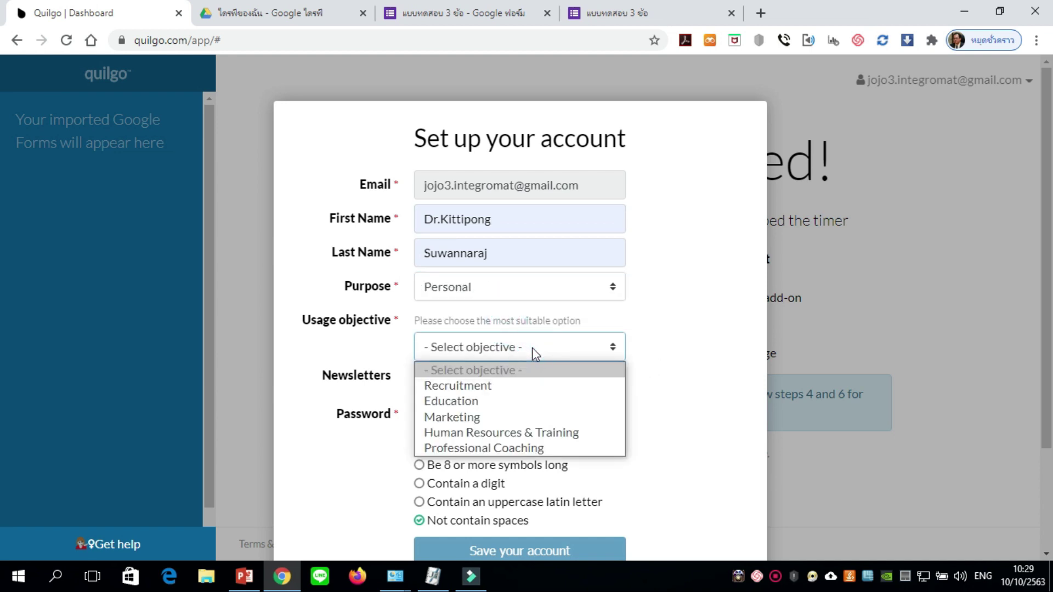
pyautogui.click(486, 403)
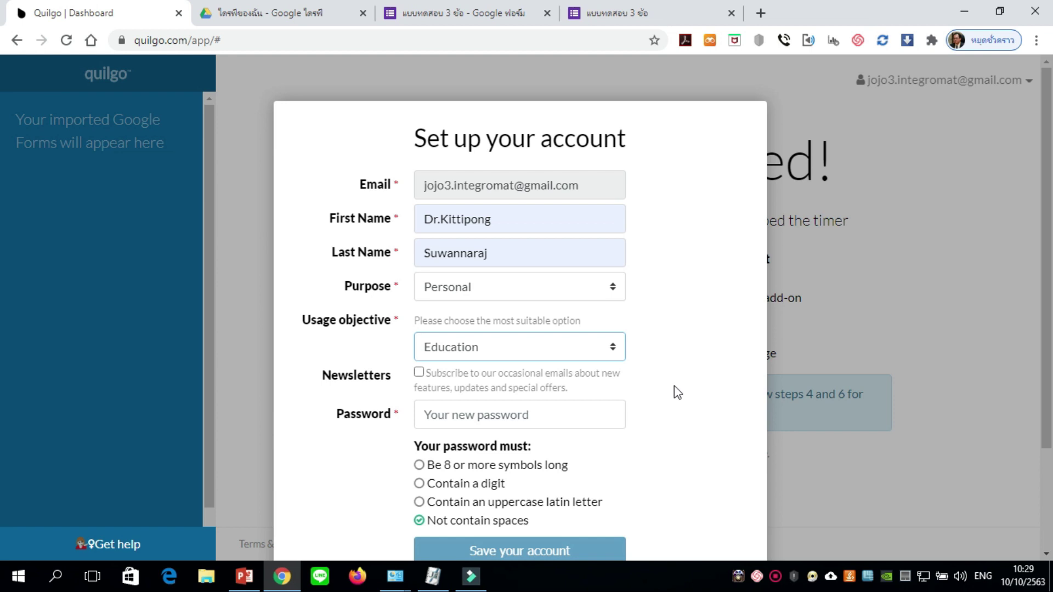
# - Enter an account password and save the new Quilgo account
pyautogui.click(542, 414)
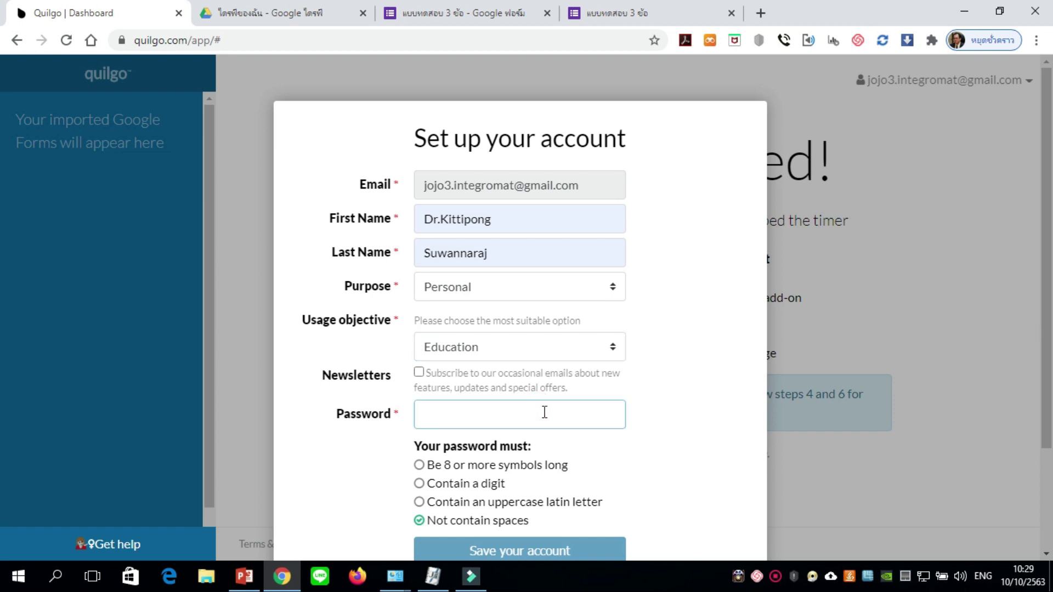
pyautogui.press('BackSpace')
pyautogui.press('BackSpace')
pyautogui.press('BackSpace')
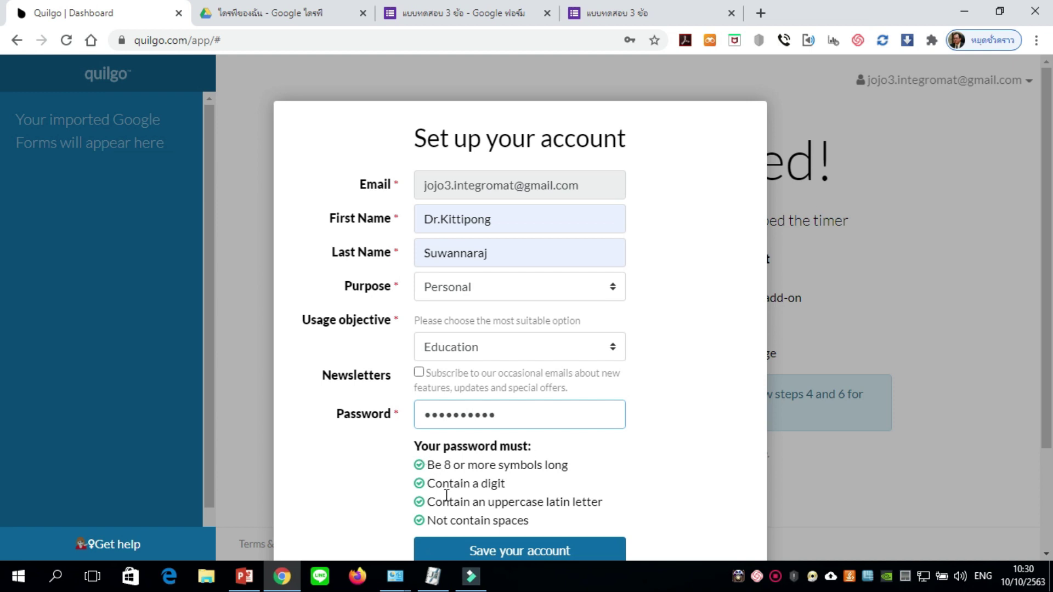
pyautogui.scroll(-1, 446, 495)
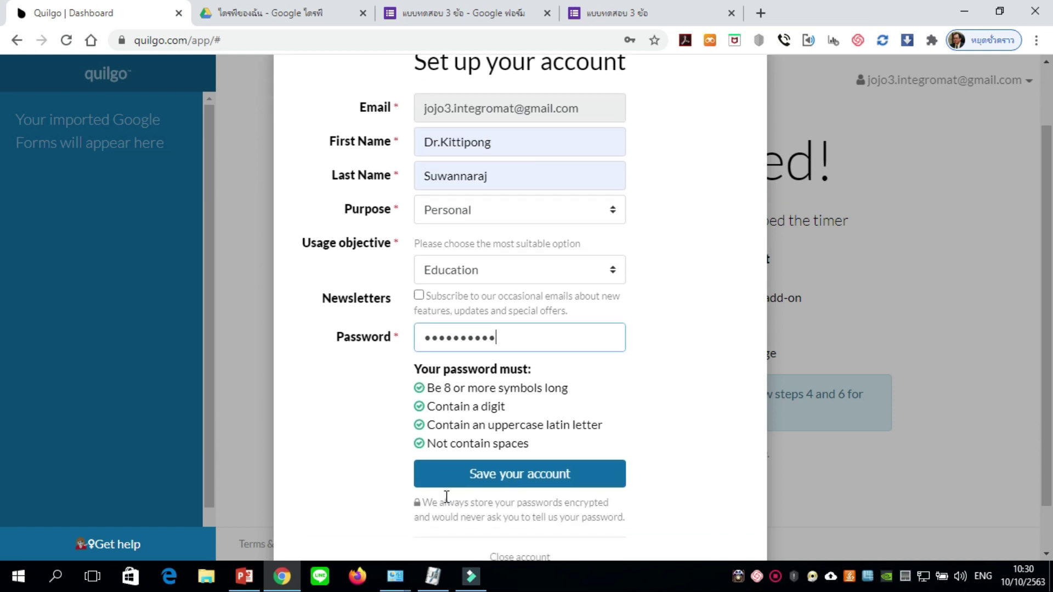
pyautogui.click(558, 484)
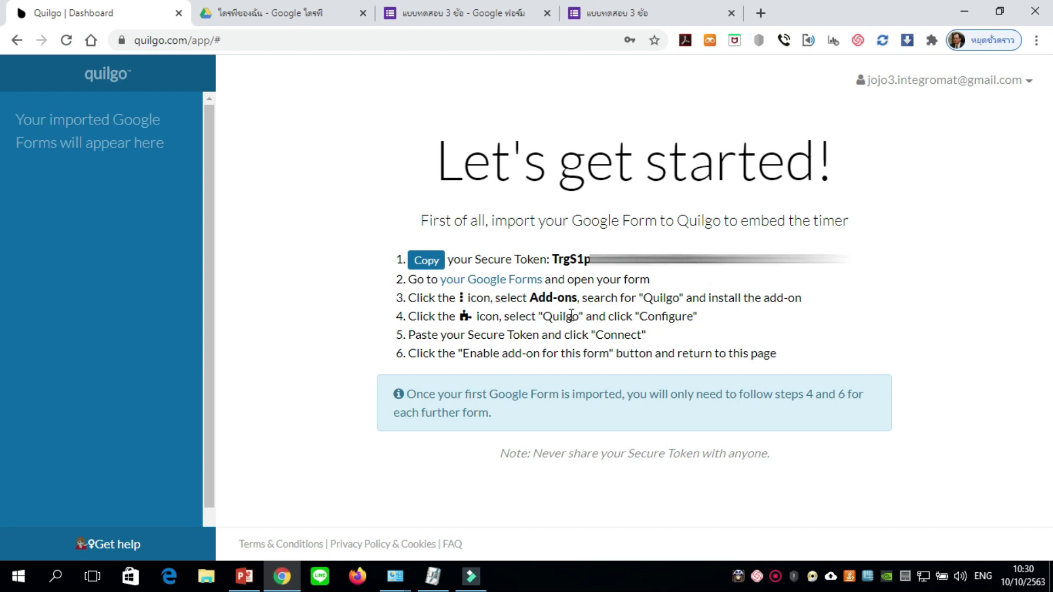
# - Copy the Secure Token from the Quilgo dashboard and return to the quiz editor
pyautogui.click(433, 260)
pyautogui.doubleClick(519, 260)
pyautogui.moveTo(552, 259); pyautogui.dragTo(771, 267)
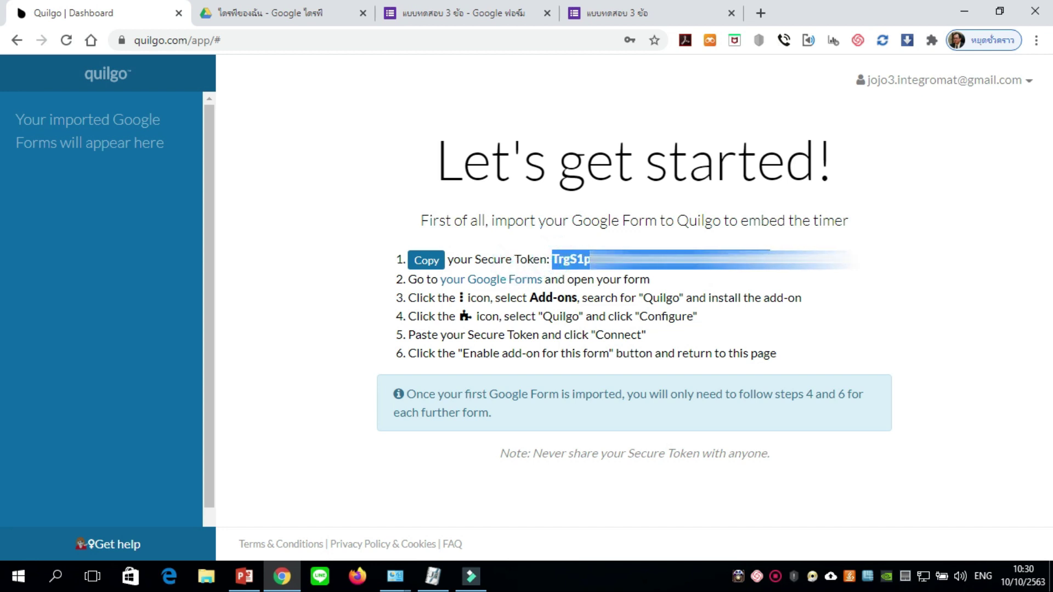
pyautogui.rightClick(723, 269)
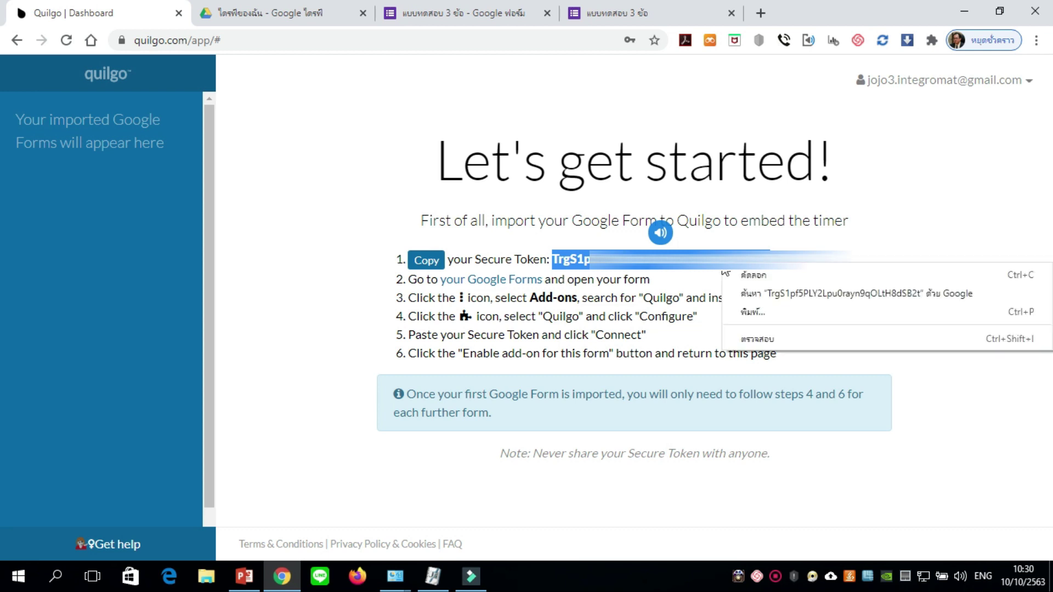
pyautogui.click(748, 275)
pyautogui.click(703, 284)
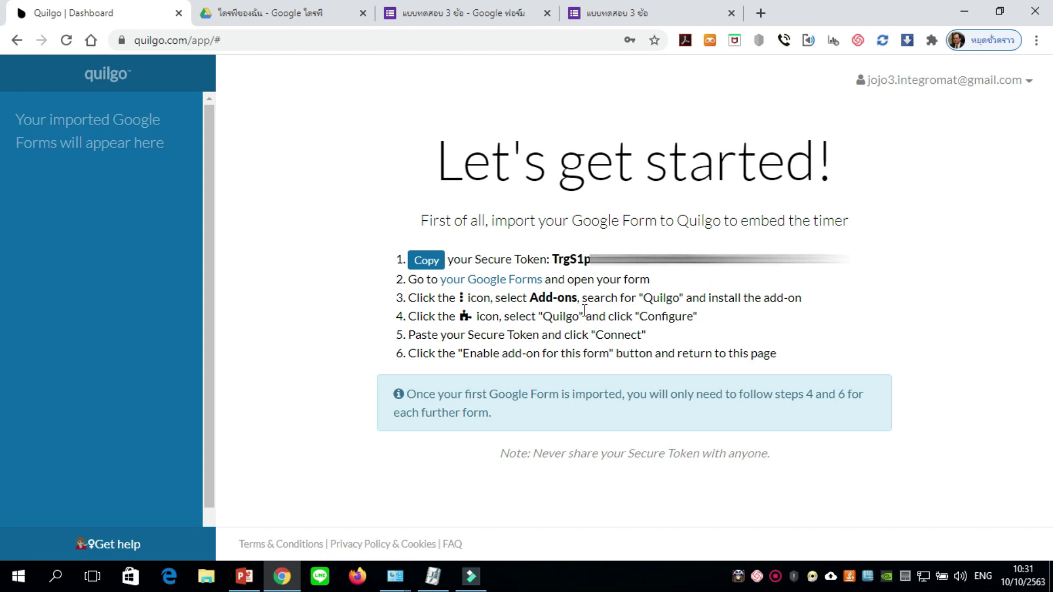
pyautogui.moveTo(553, 261); pyautogui.dragTo(847, 261)
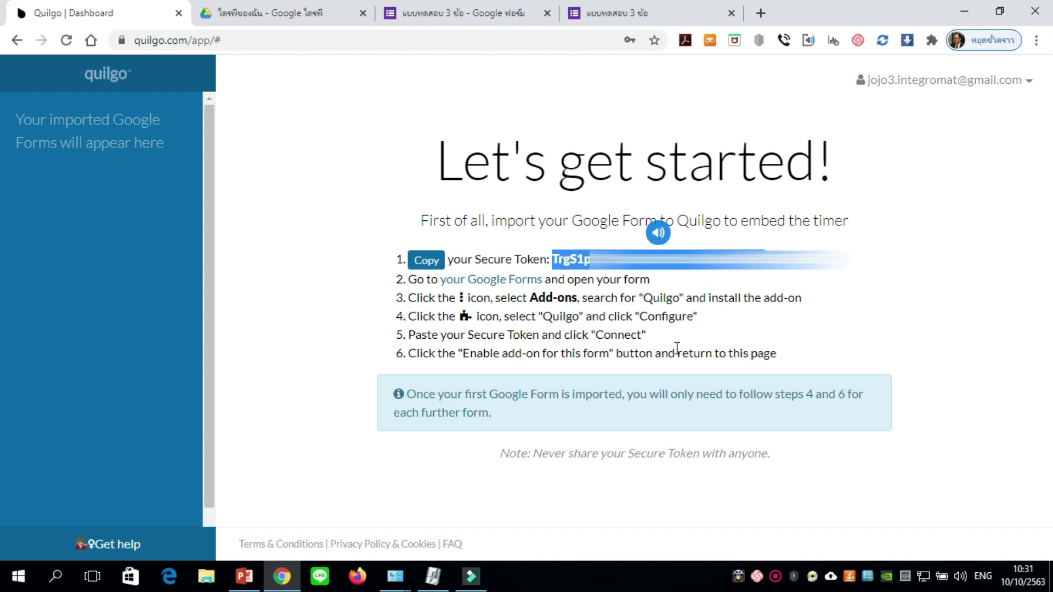
pyautogui.click(677, 348)
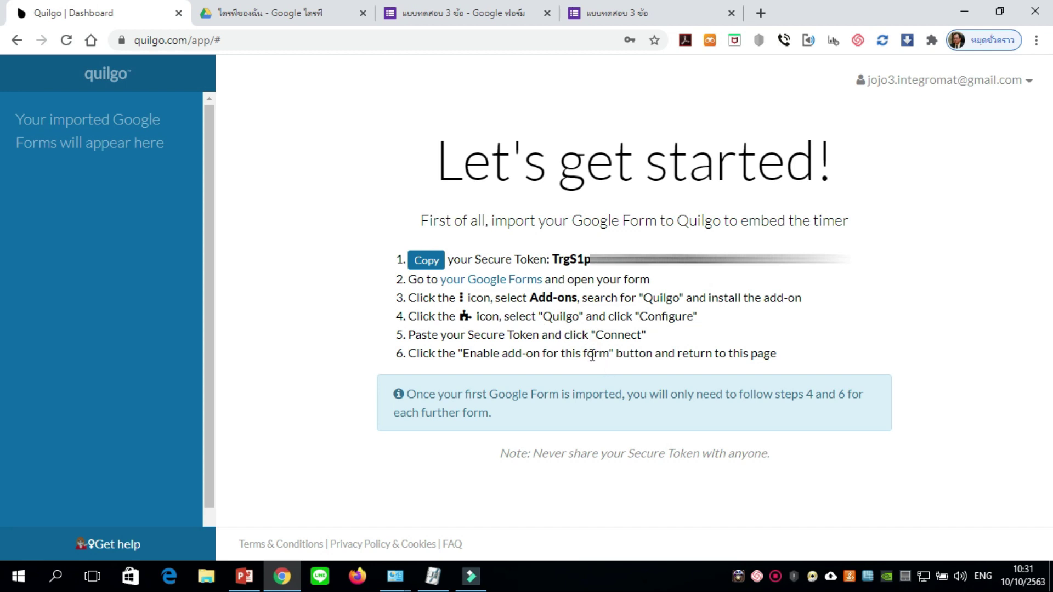
pyautogui.click(472, 15)
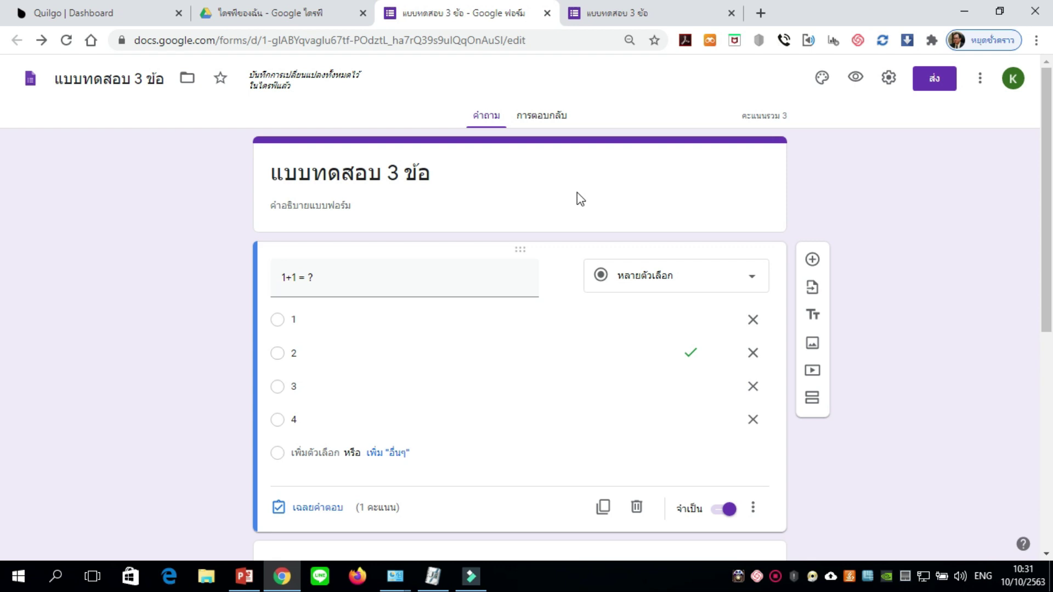
# - Search the form's add-on store for 'qui' to find Quilgo
pyautogui.click(857, 196)
pyautogui.click(982, 82)
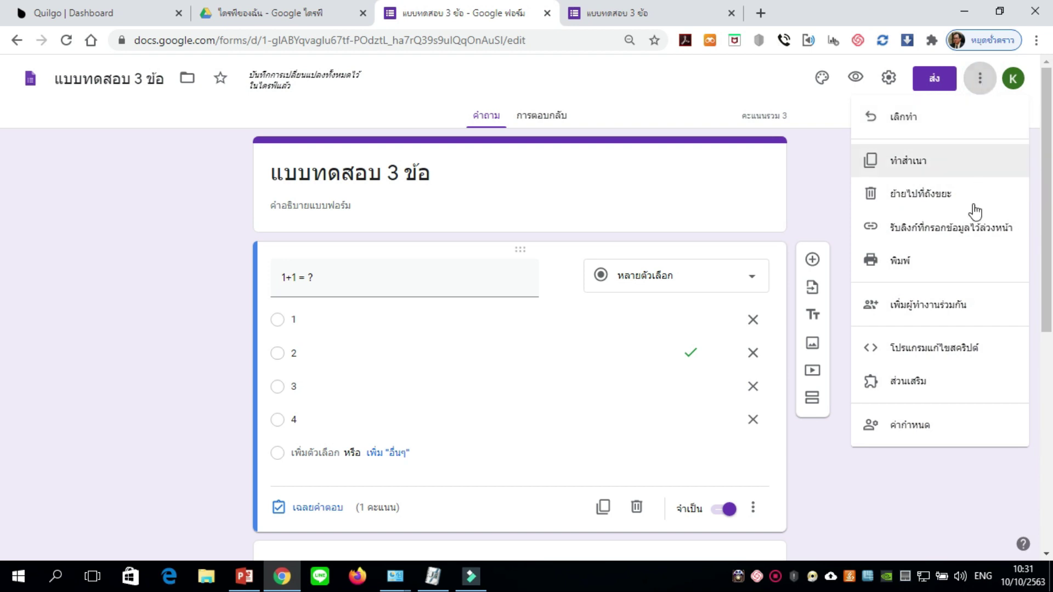
pyautogui.click(907, 384)
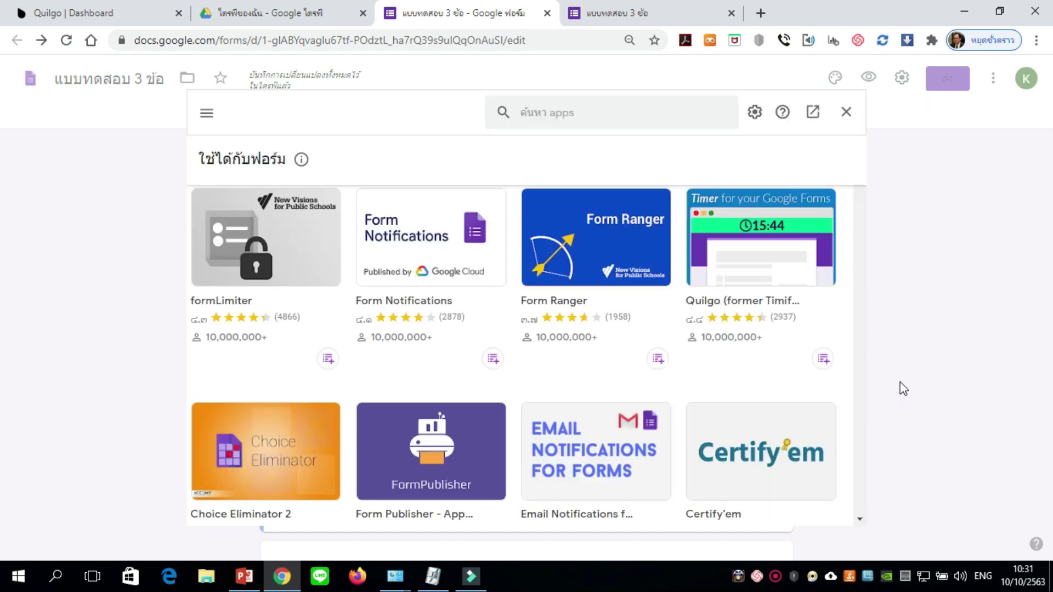
pyautogui.click(578, 116)
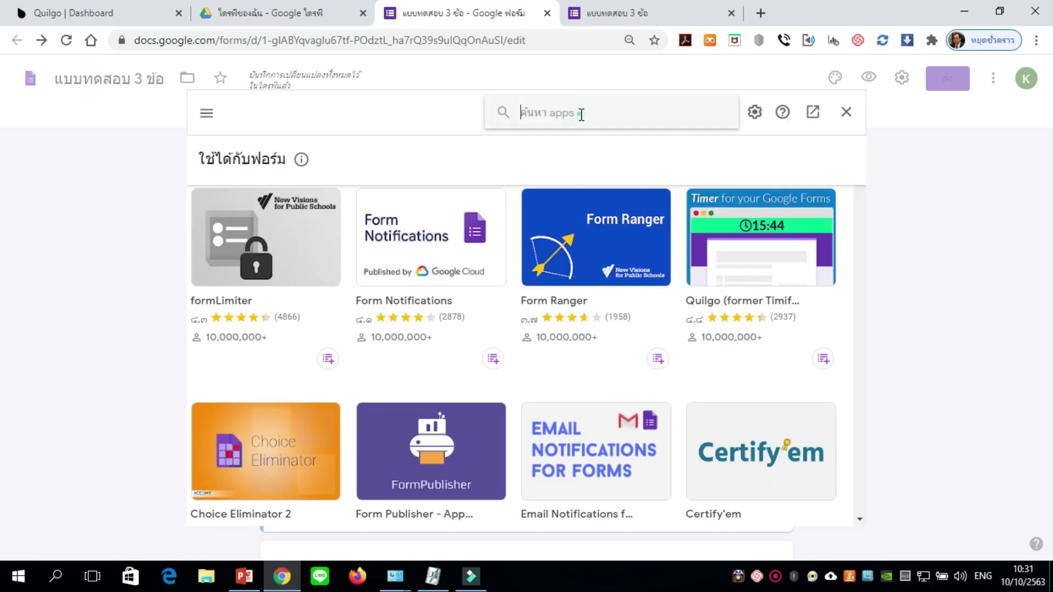
pyautogui.write('qui')
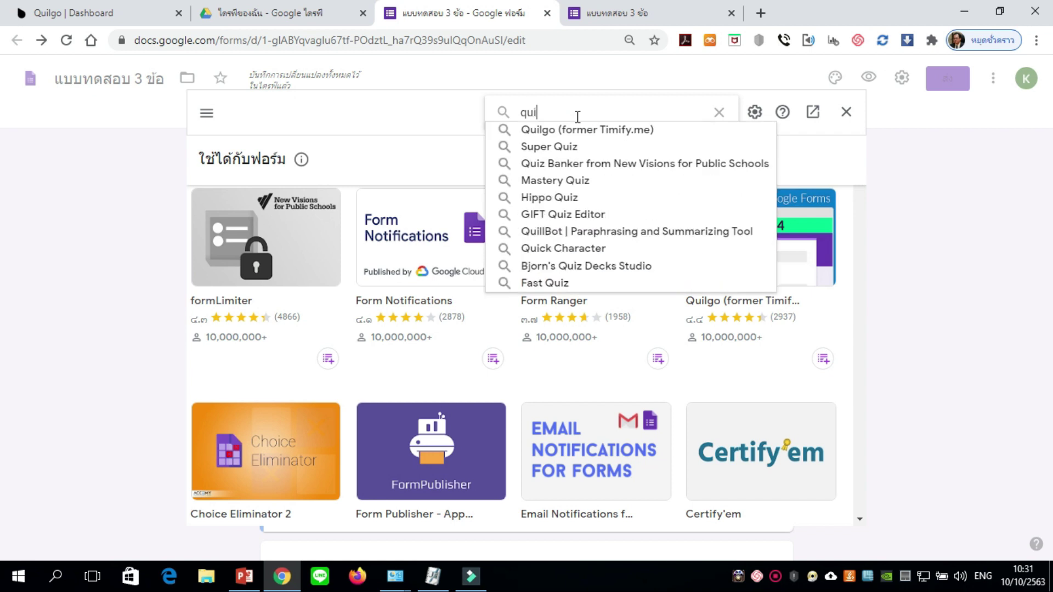
pyautogui.click(541, 133)
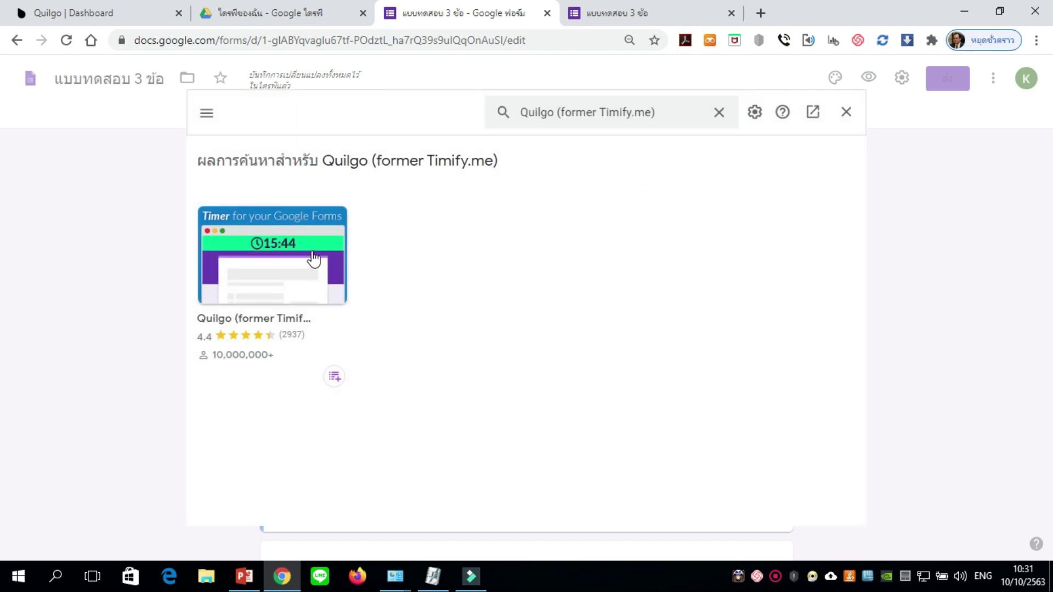
# - Open the Quilgo add-on listing, choose Install, and continue past the permission notice
pyautogui.click(312, 254)
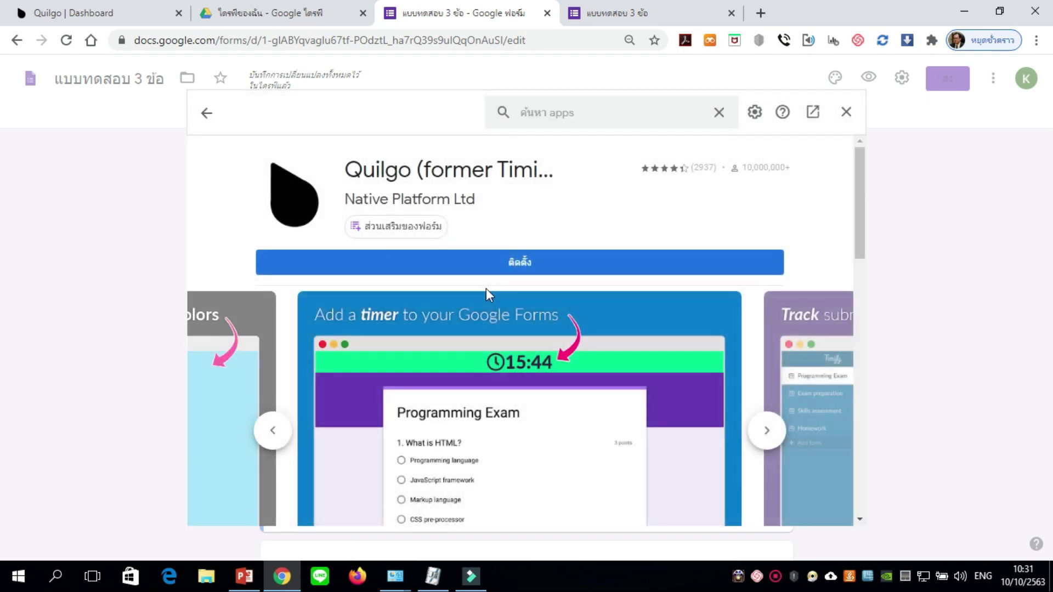
pyautogui.click(515, 263)
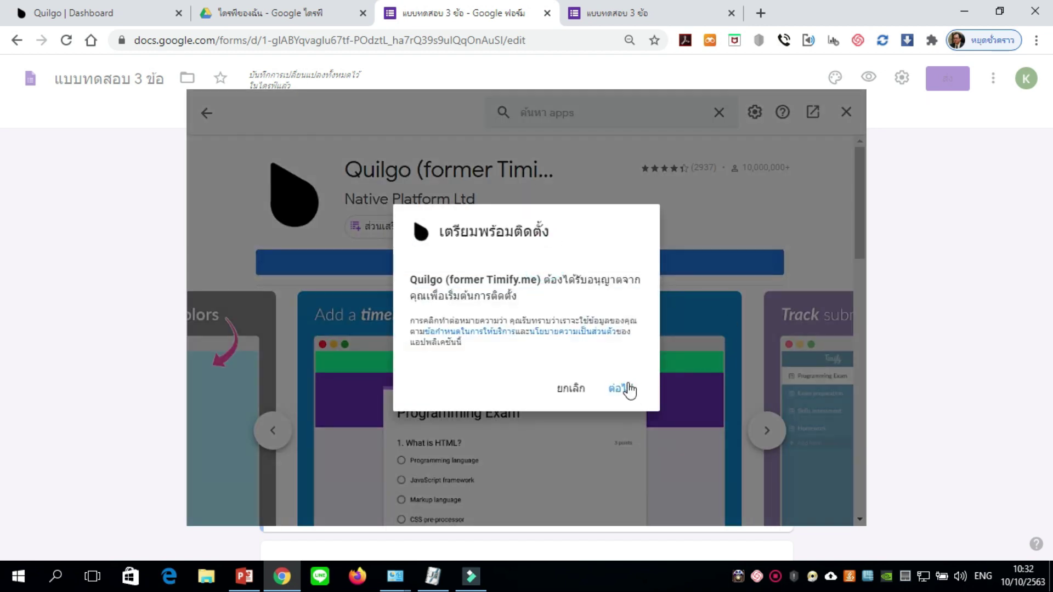
pyautogui.click(625, 387)
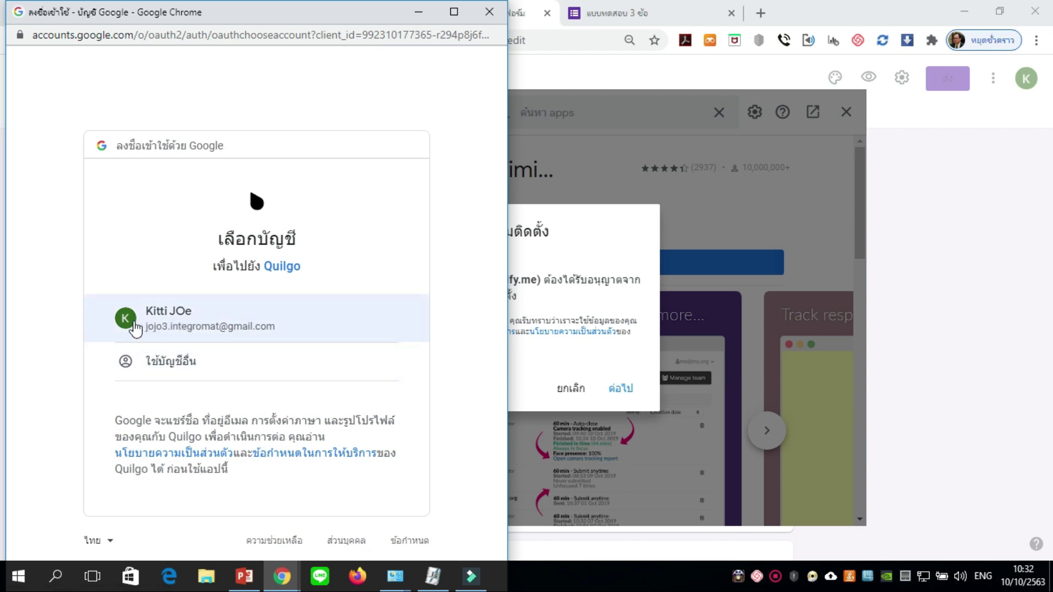
# - Authorise Quilgo with the Google account, complete the install guide, and close the add-on store
pyautogui.click(207, 334)
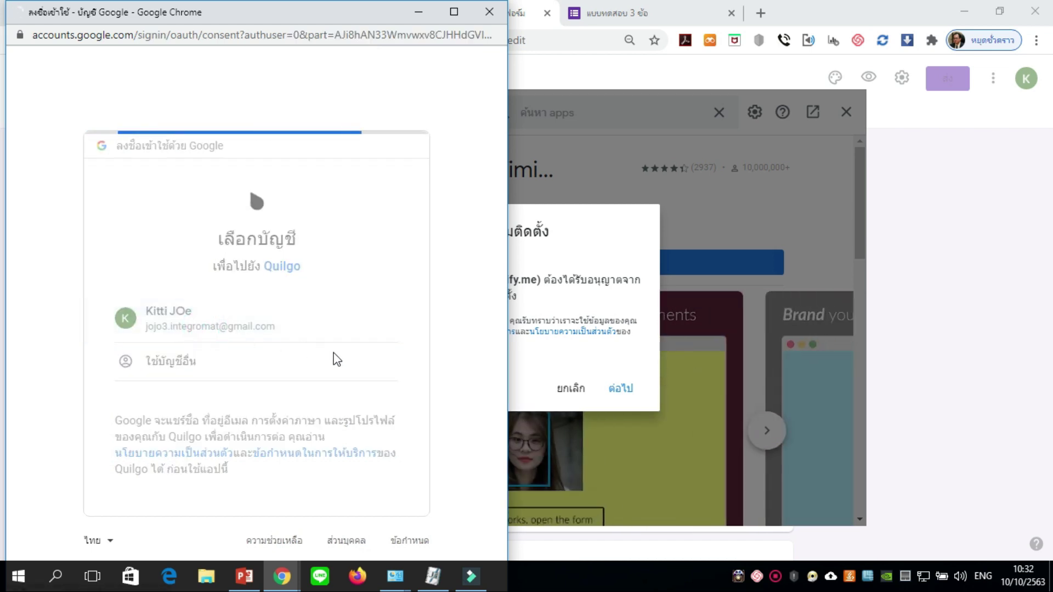
pyautogui.scroll(-4, 360, 362)
pyautogui.click(356, 489)
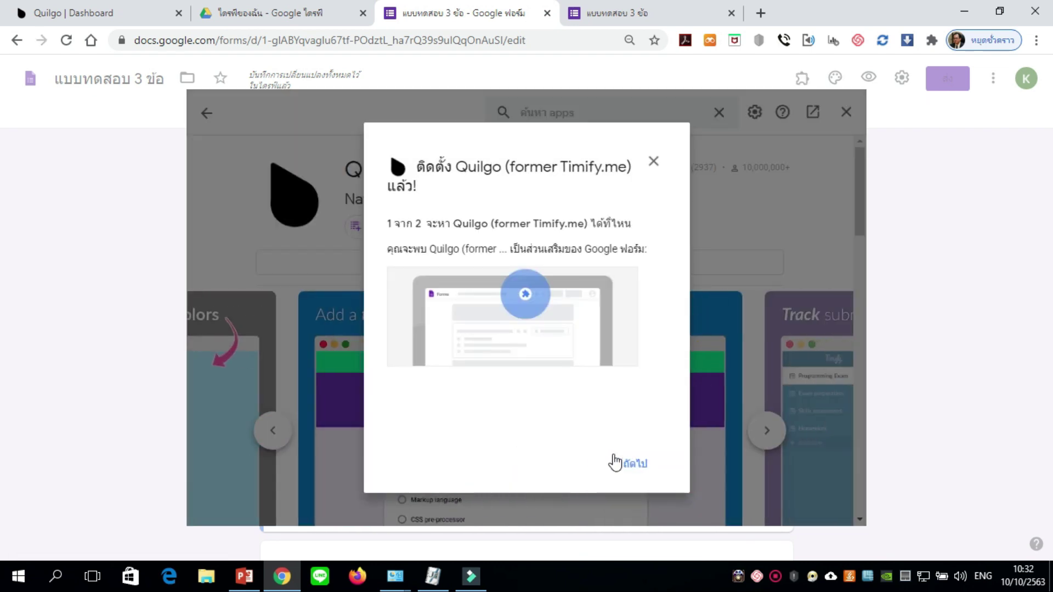
pyautogui.click(636, 465)
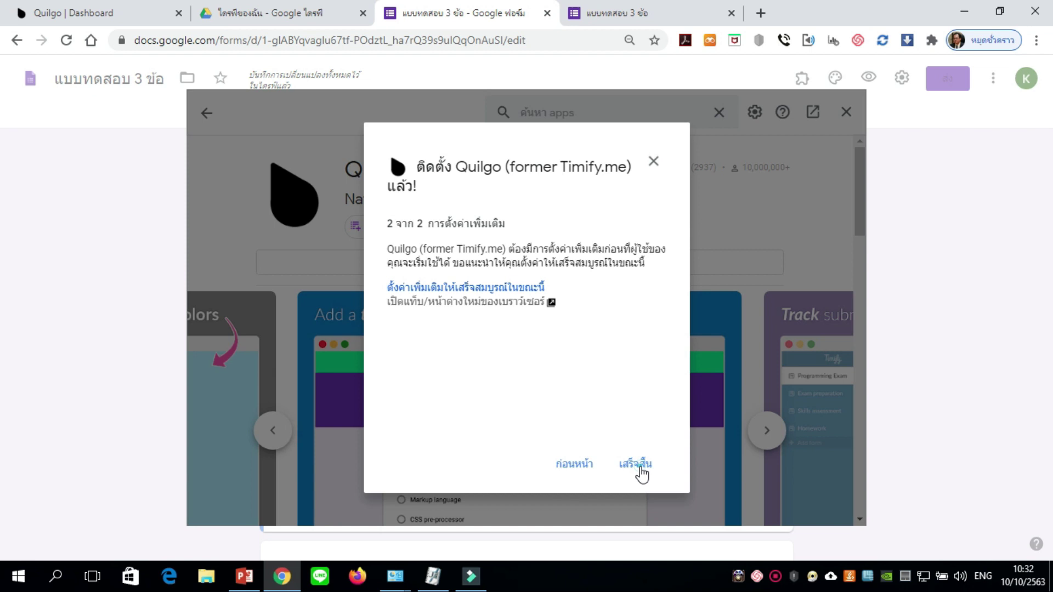
pyautogui.click(636, 465)
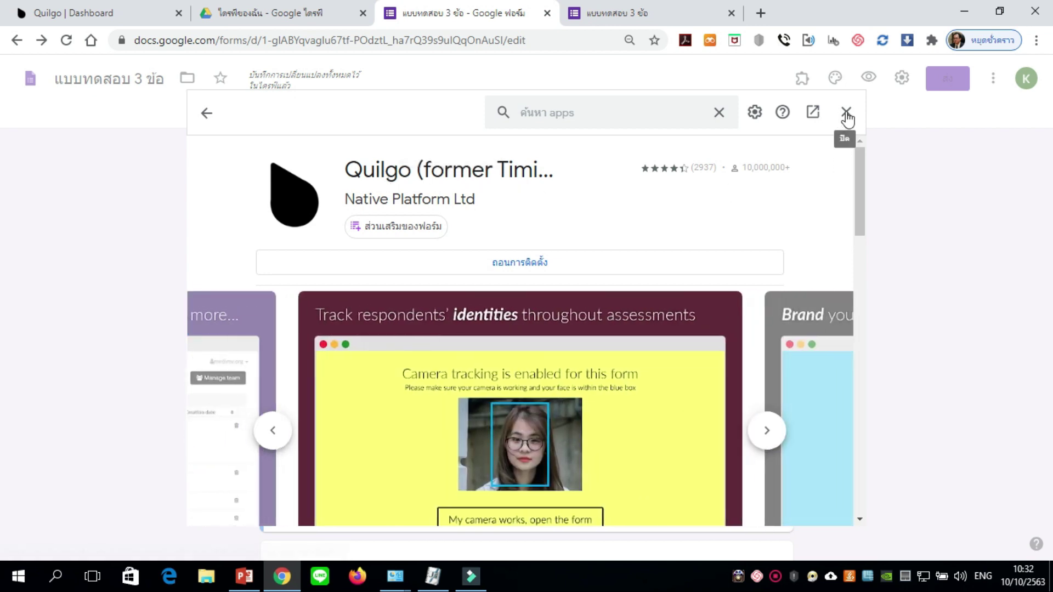
pyautogui.click(847, 112)
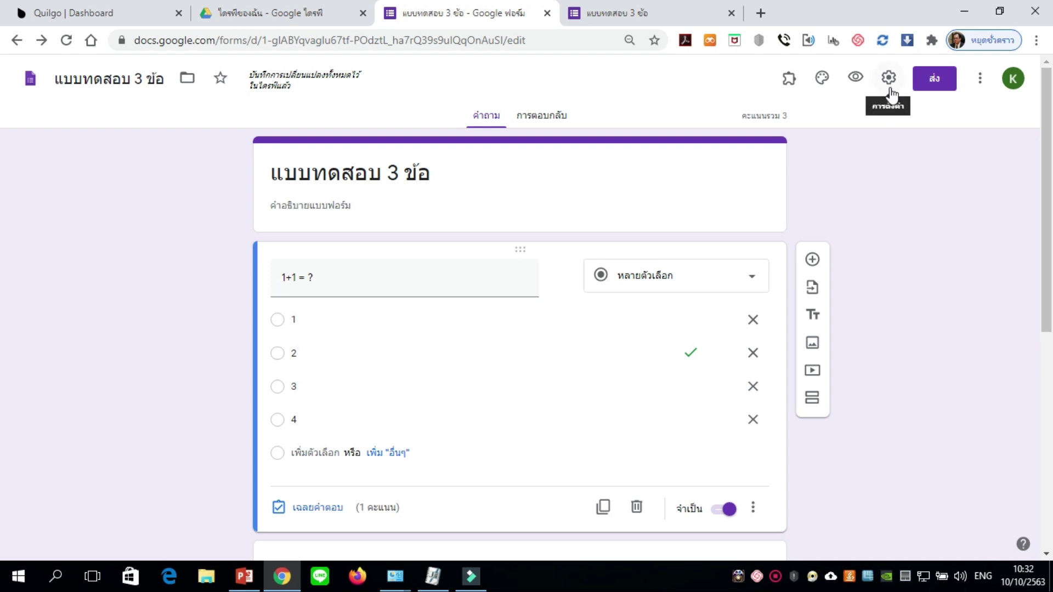
# - Open the Configure panel of Timify.me - Timer for Google Forms, then go to the Quilgo dashboard
pyautogui.click(788, 84)
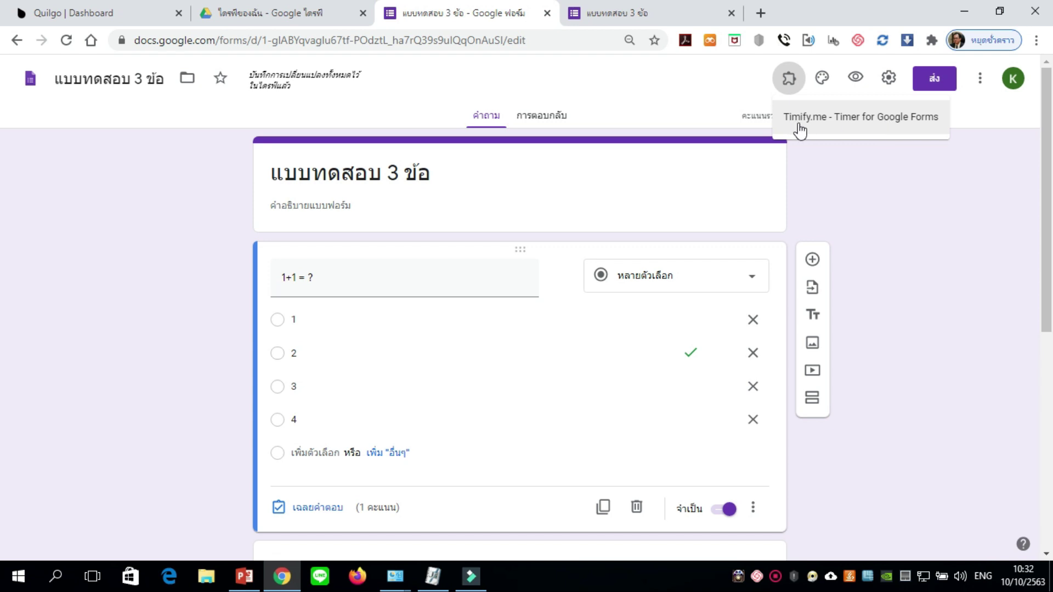
pyautogui.click(837, 130)
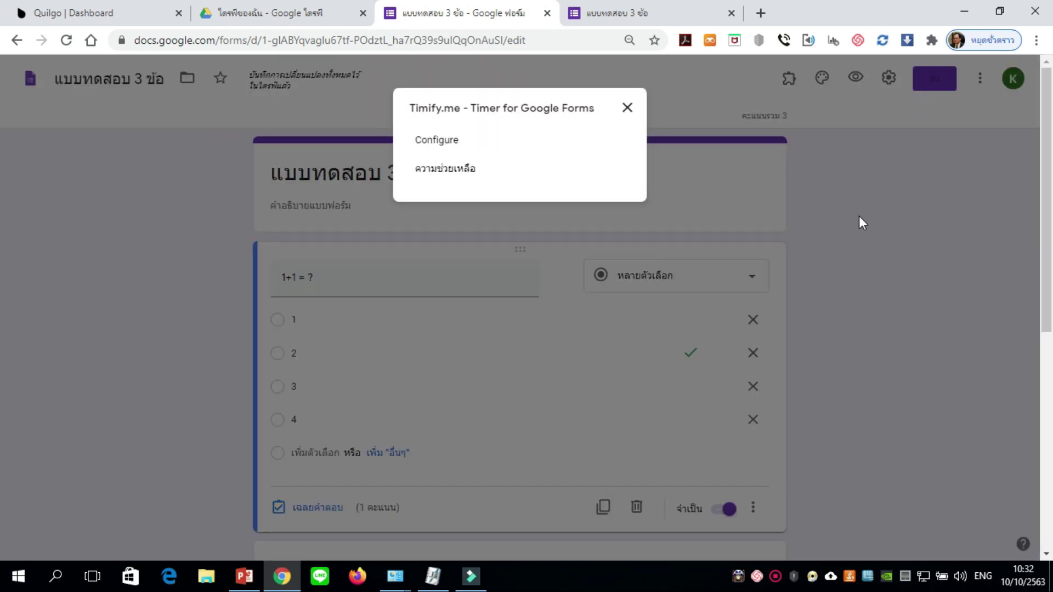
pyautogui.click(450, 144)
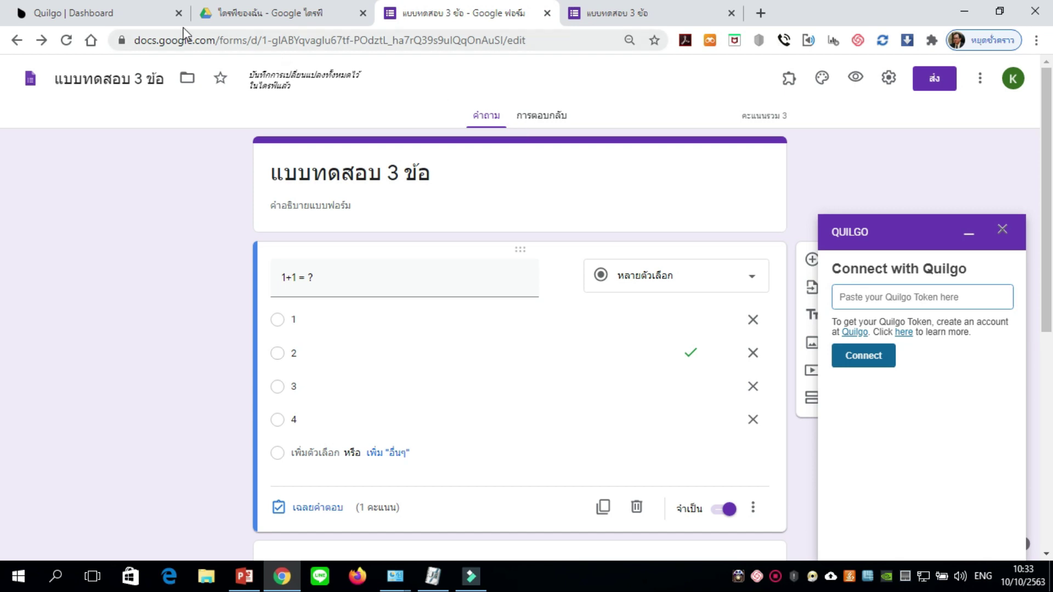
pyautogui.click(133, 17)
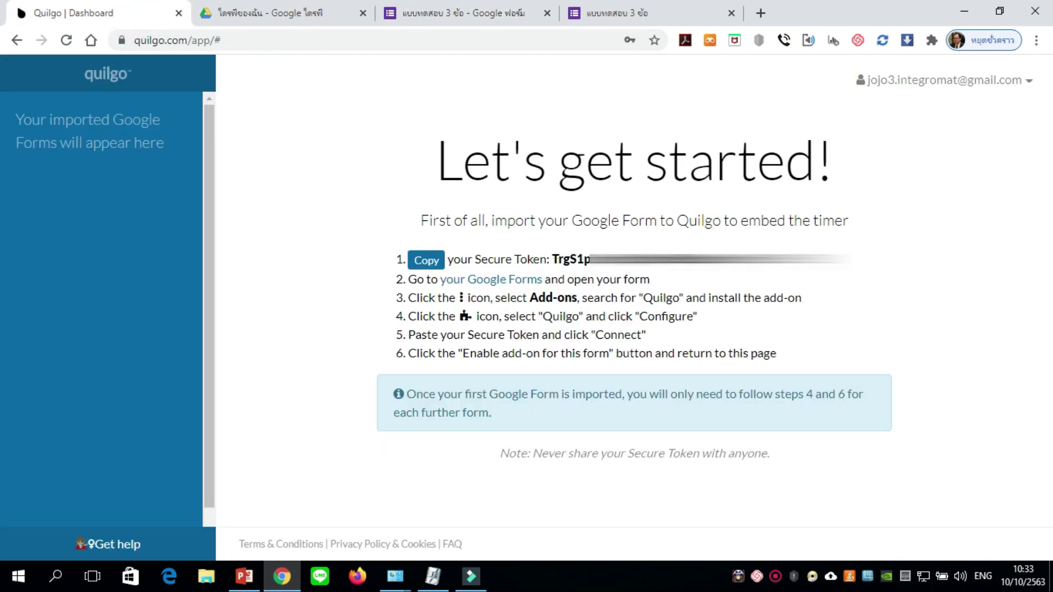
# - Paste the Secure Token into the add-on panel, connect, and enable Quilgo for this form
pyautogui.click(449, 18)
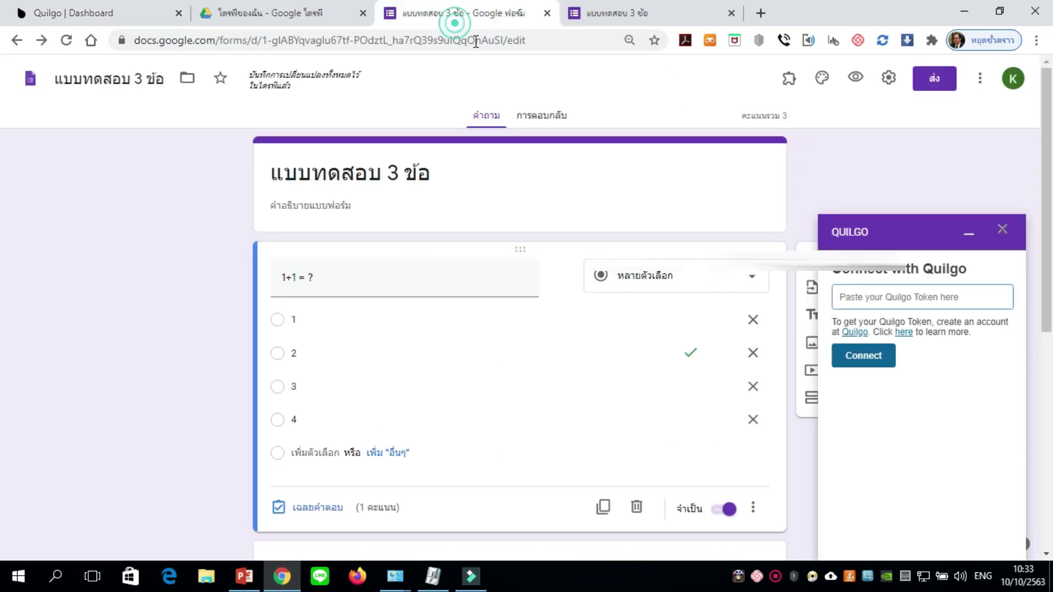
pyautogui.click(851, 298)
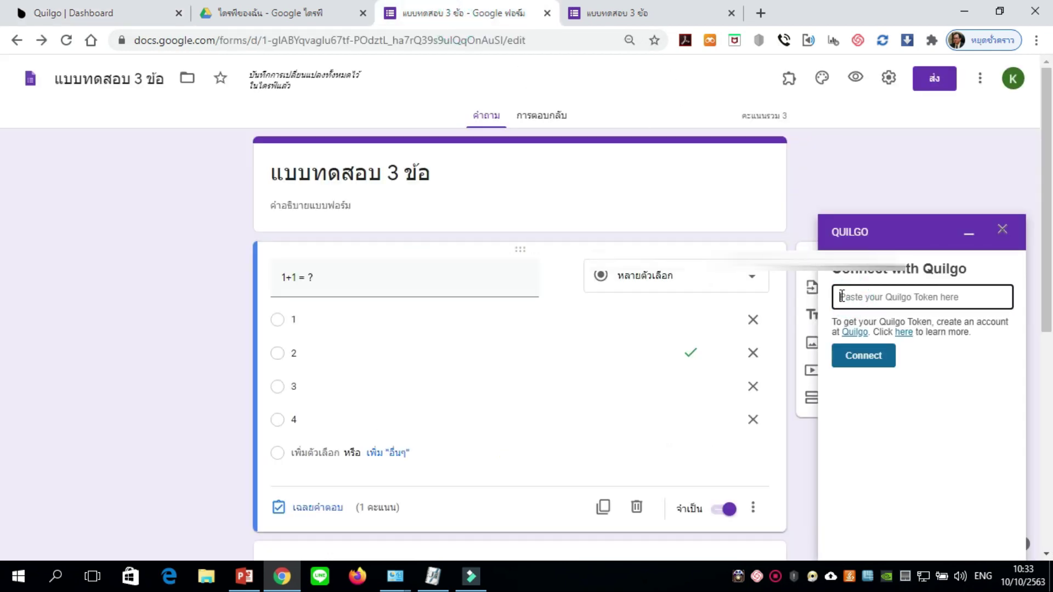
pyautogui.rightClick(841, 297)
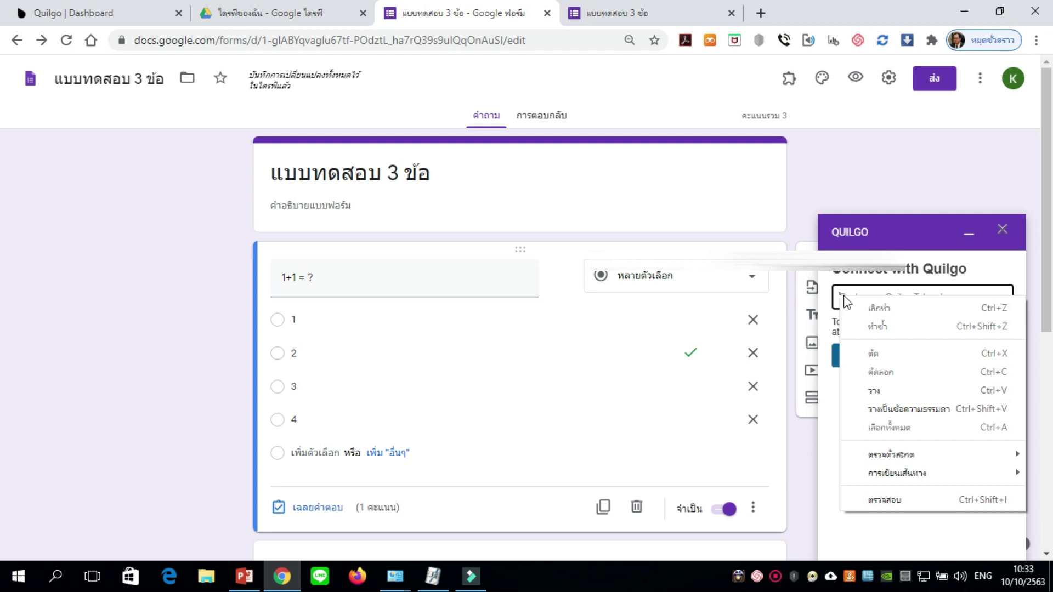
pyautogui.click(886, 393)
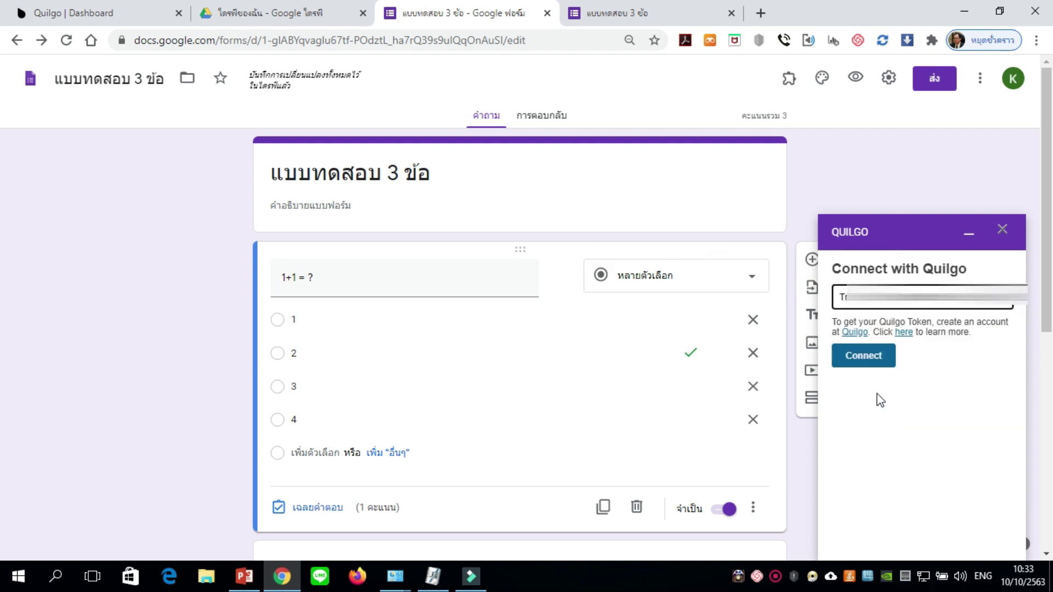
pyautogui.click(864, 361)
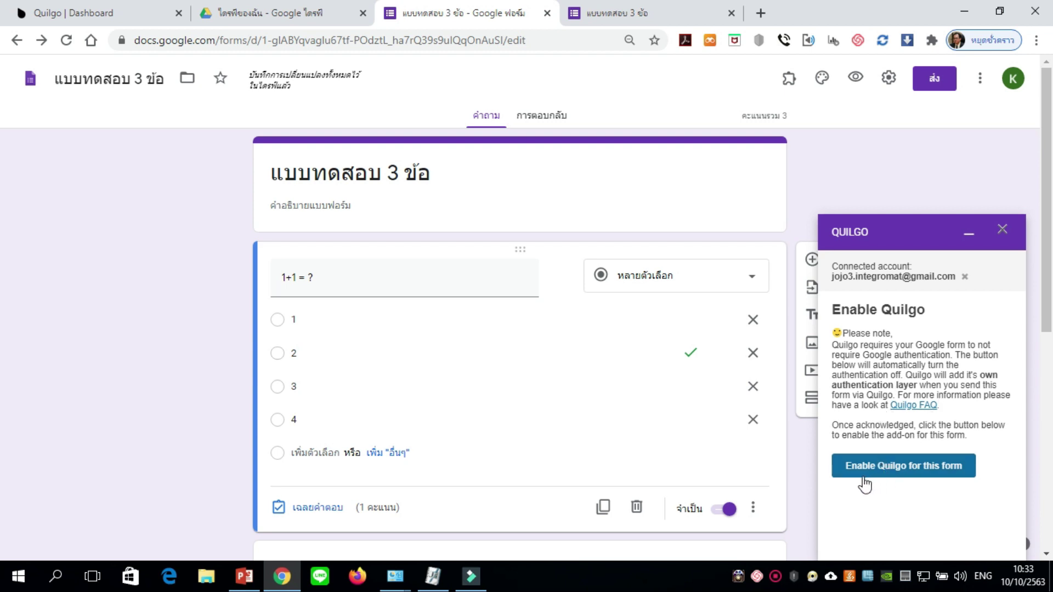
pyautogui.click(927, 478)
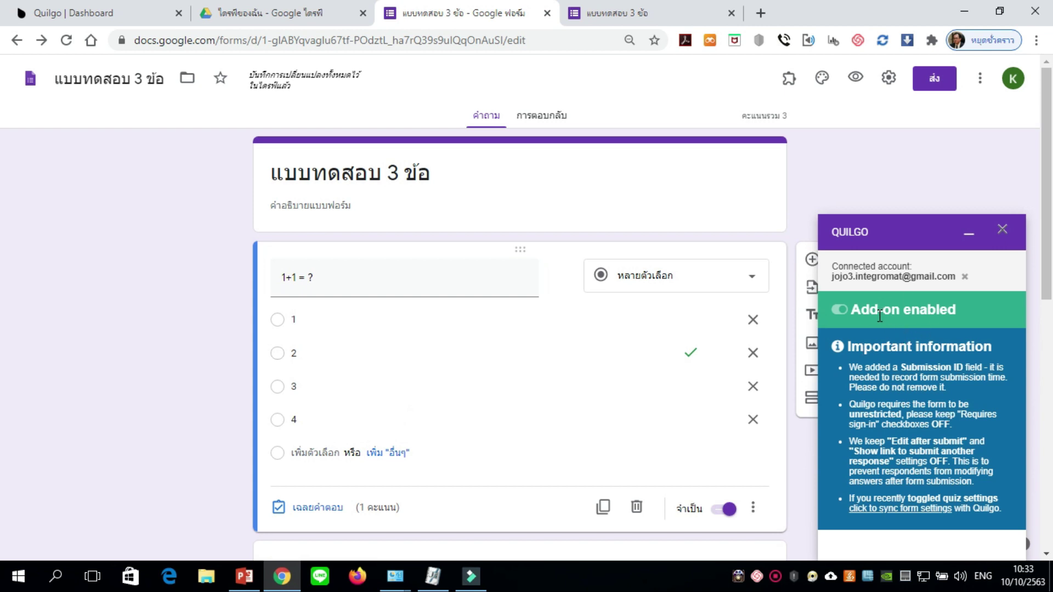
pyautogui.click(1006, 230)
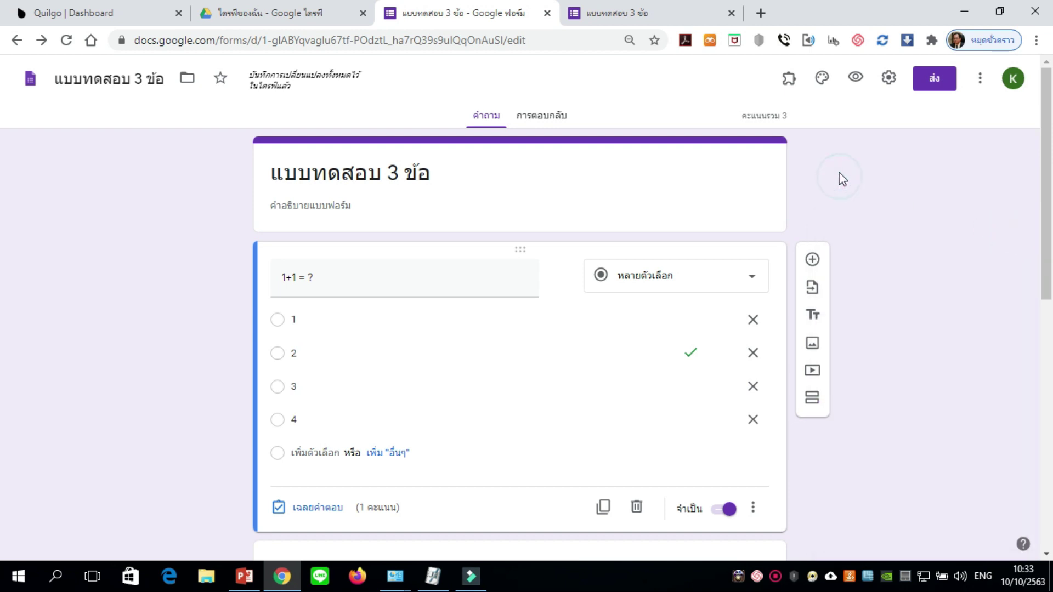
pyautogui.click(110, 17)
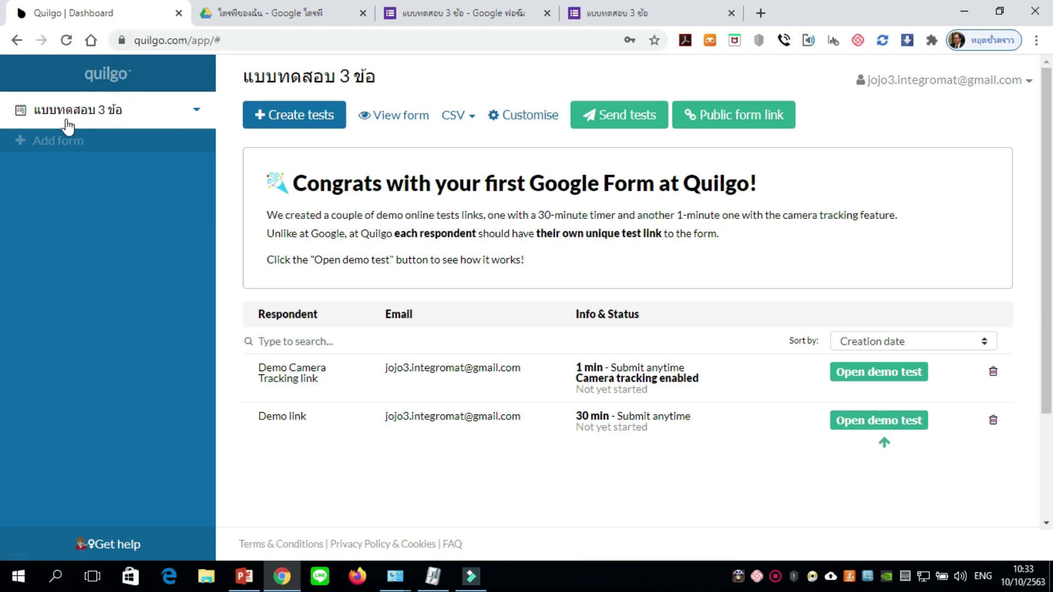
# - Back on the Quilgo dashboard, open Create tests for the แบบทดสอบ 3 ข้อ form
pyautogui.click(430, 16)
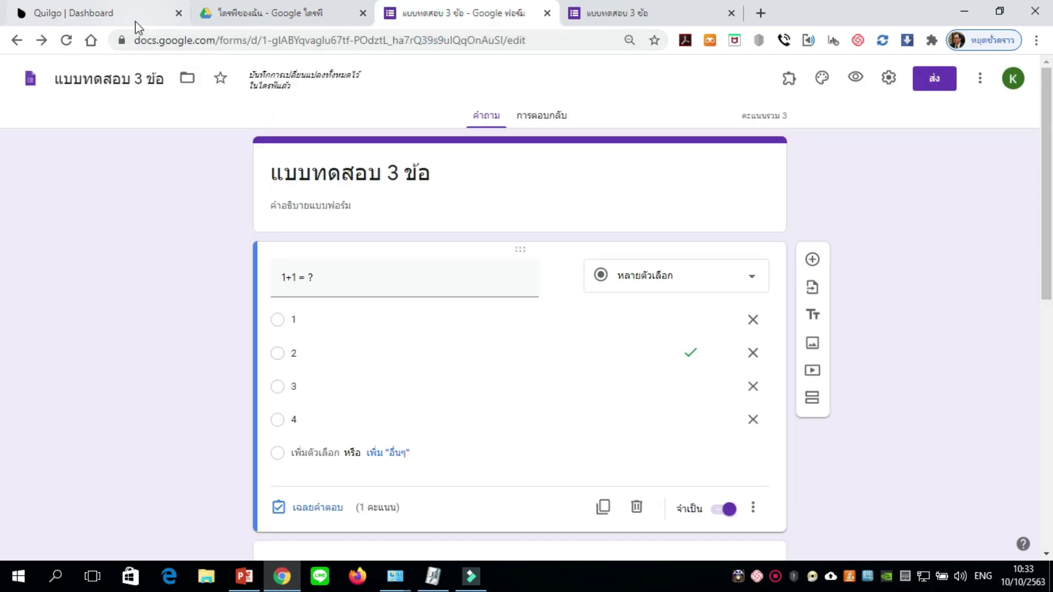
pyautogui.click(135, 21)
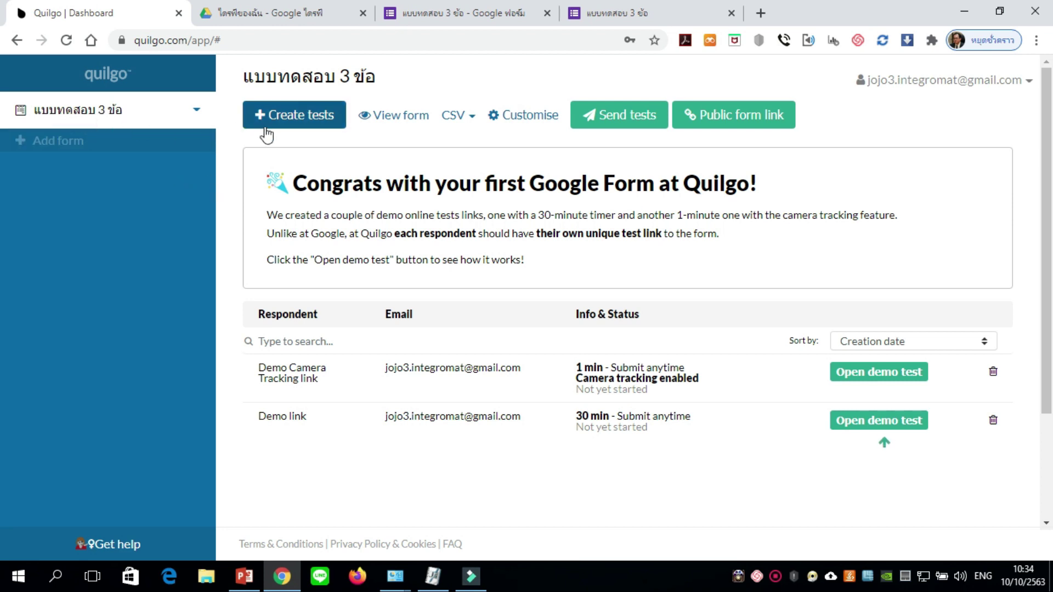
pyautogui.click(306, 129)
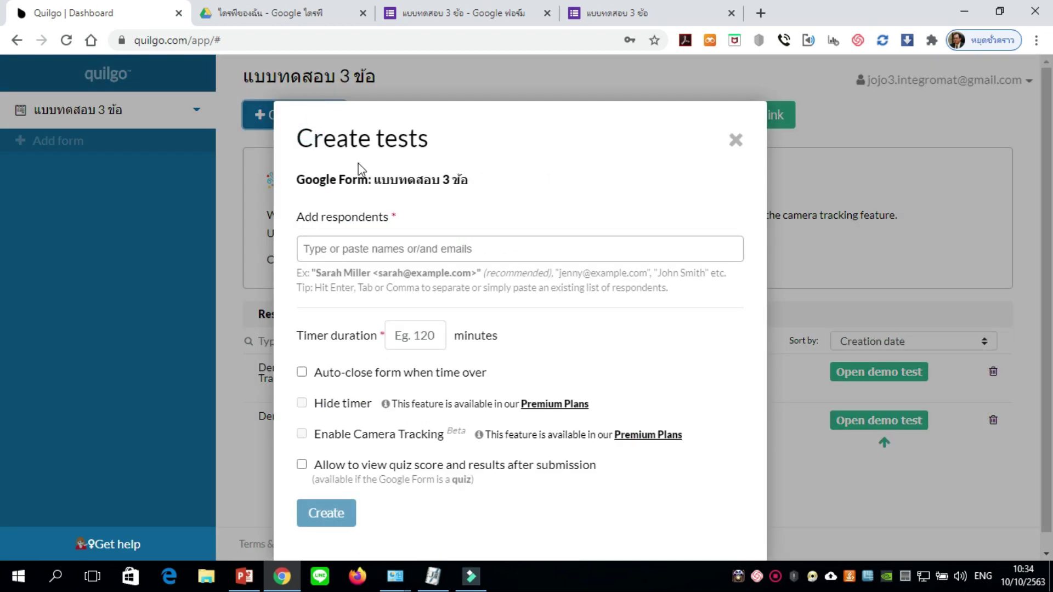
# - Add the respondent's name, set a 5-minute timer with auto-close form, and create the test
pyautogui.click(384, 250)
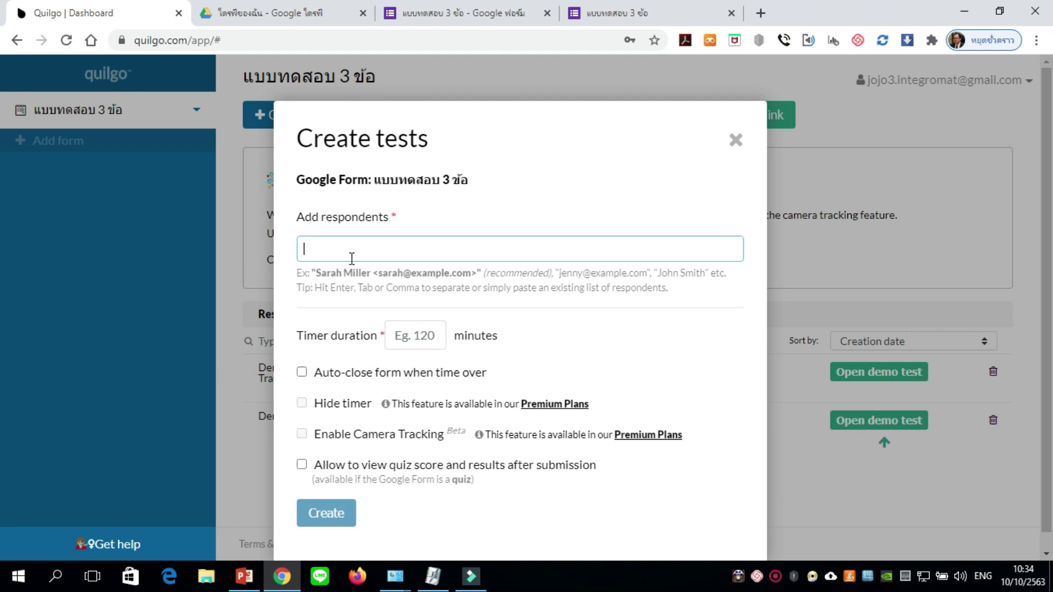
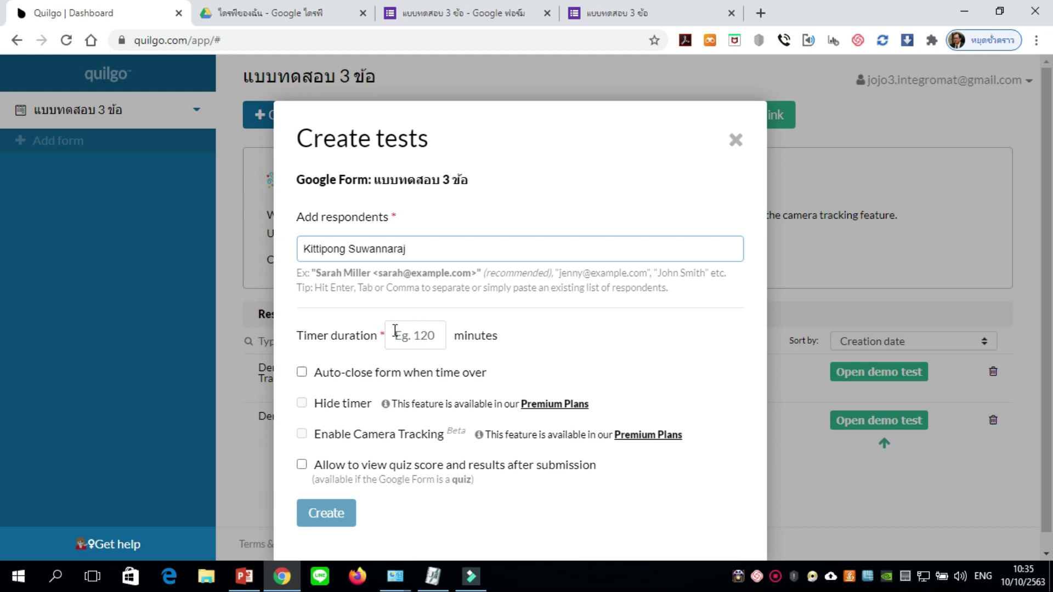
pyautogui.press('Return')
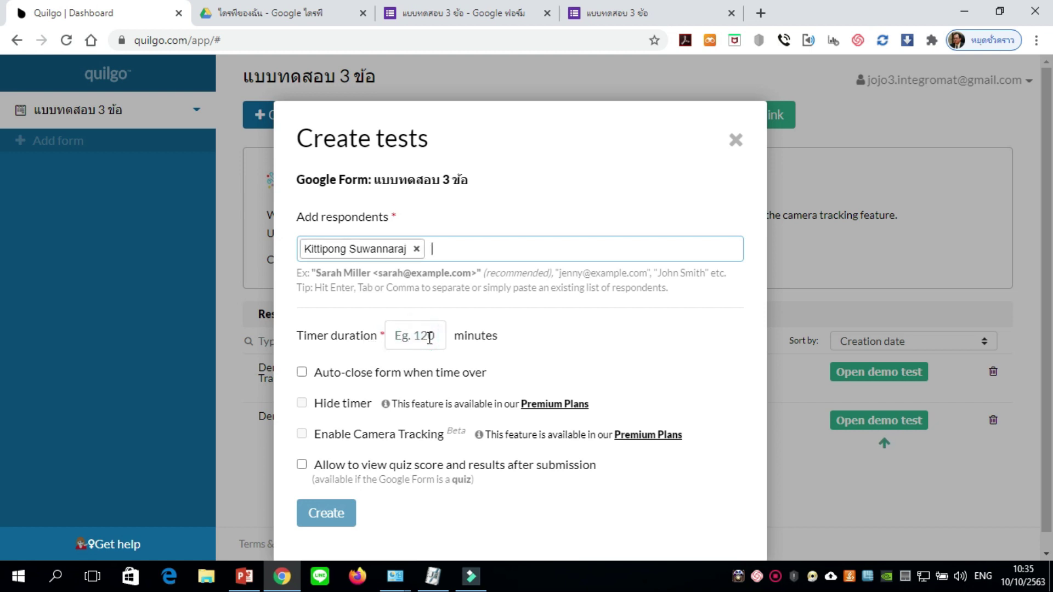
pyautogui.click(430, 337)
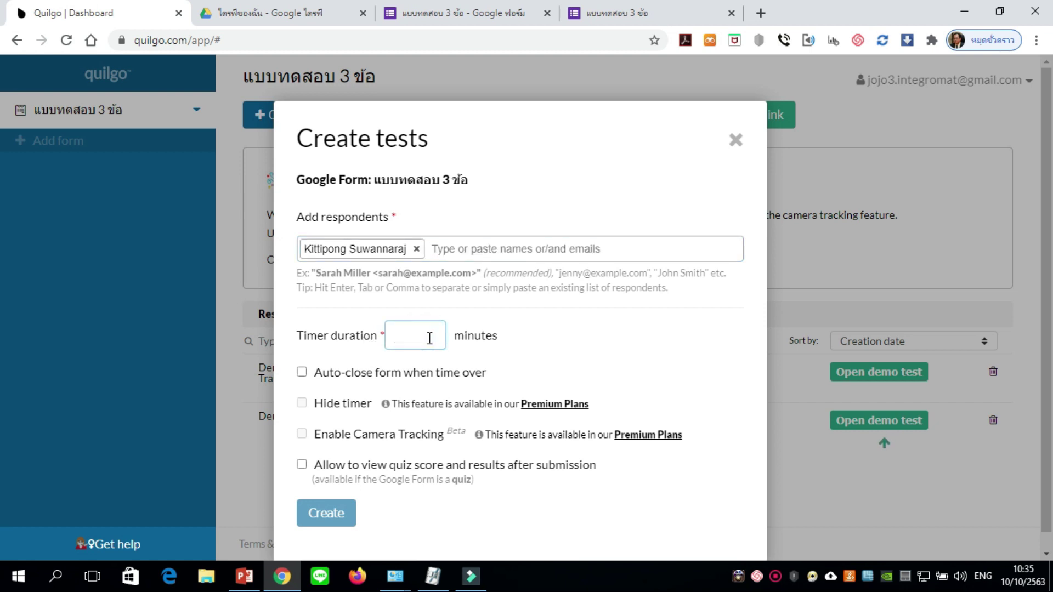
pyautogui.write('5')
pyautogui.click(532, 340)
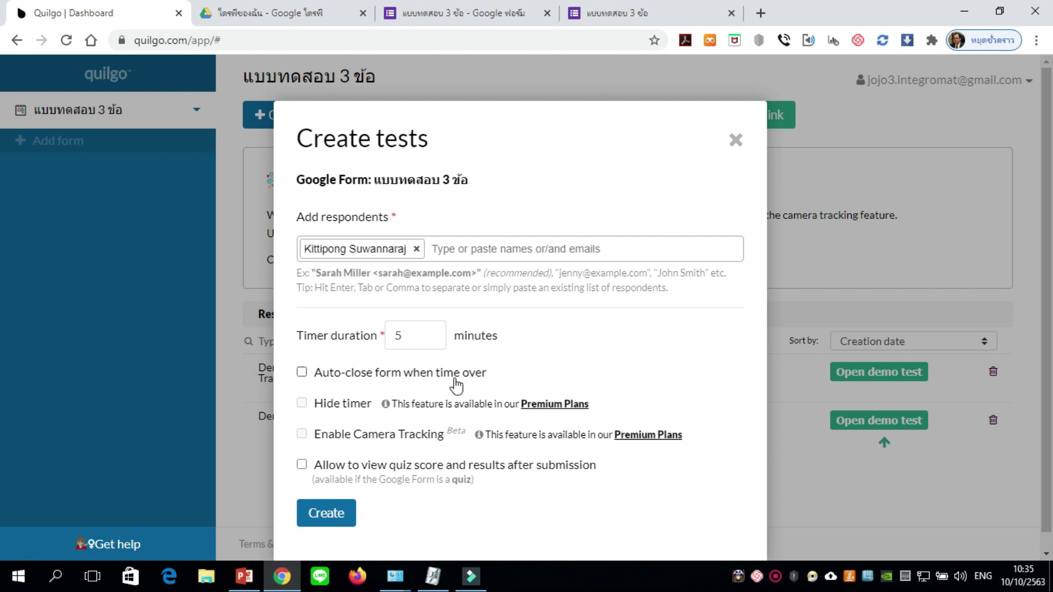
pyautogui.click(303, 373)
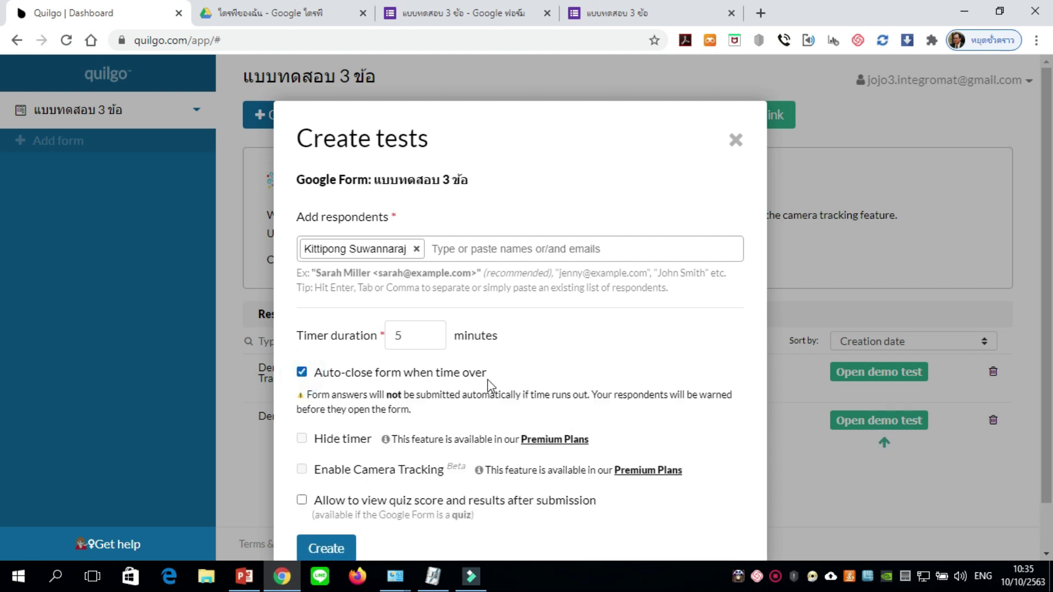
pyautogui.scroll(-1, 522, 383)
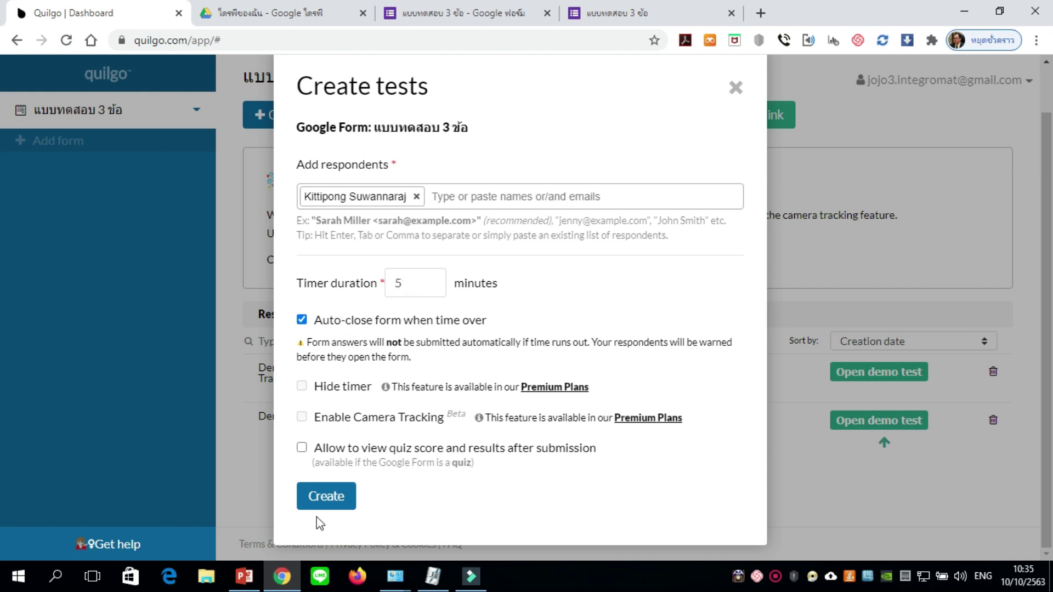
pyautogui.click(332, 500)
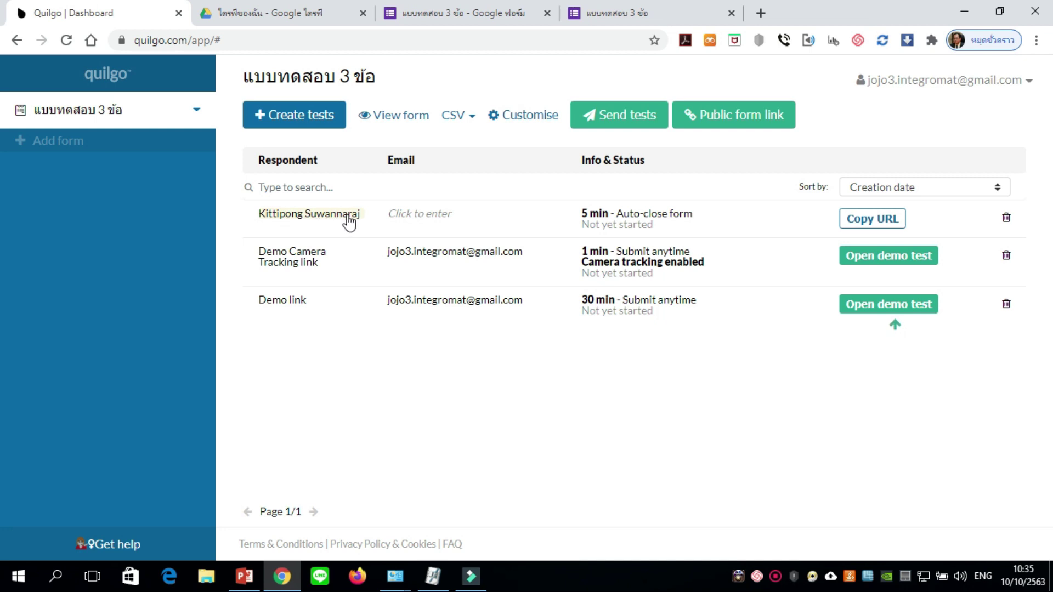
# - Replace the respondent's rejected e-mail with the corrected address in the Email cell and commit it
pyautogui.click(428, 215)
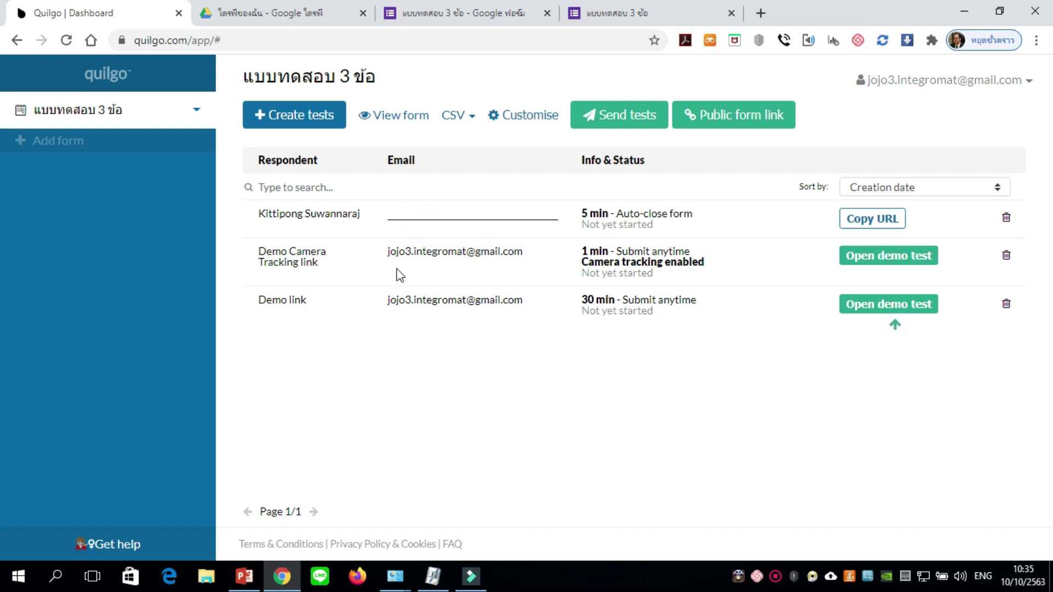
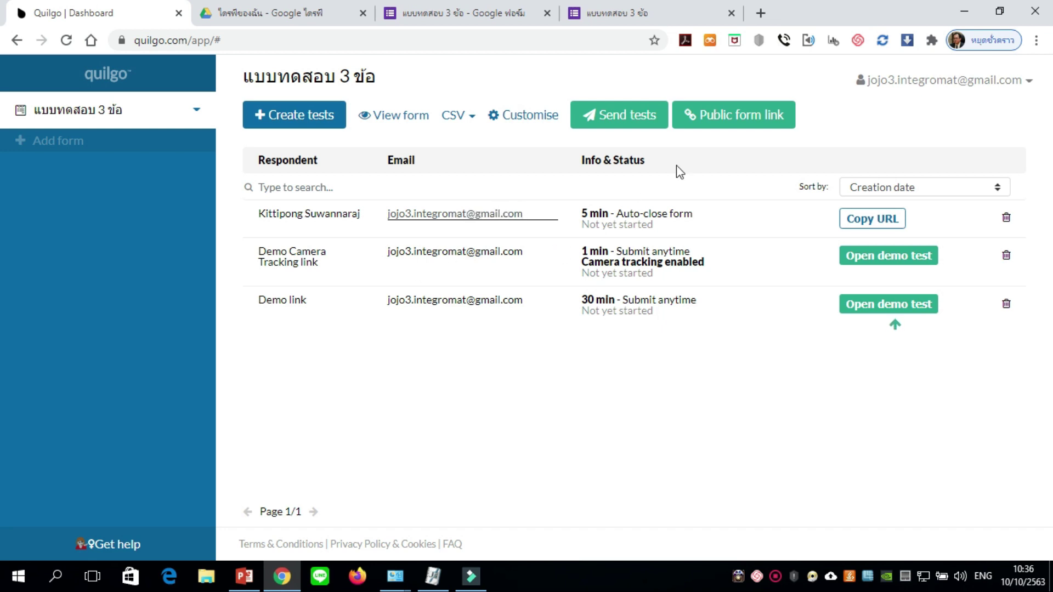
pyautogui.click(703, 162)
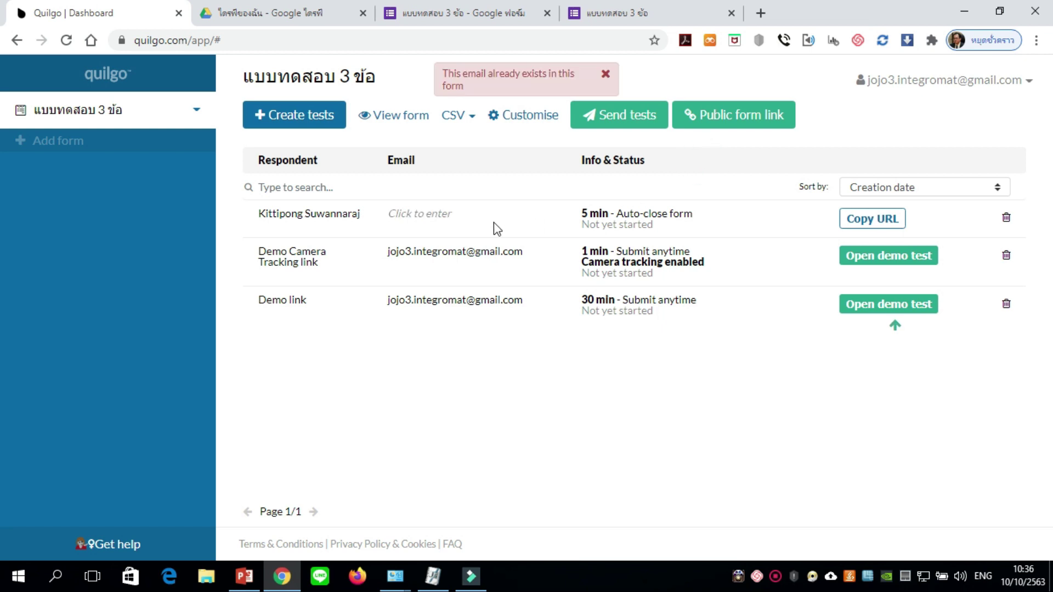
pyautogui.click(436, 216)
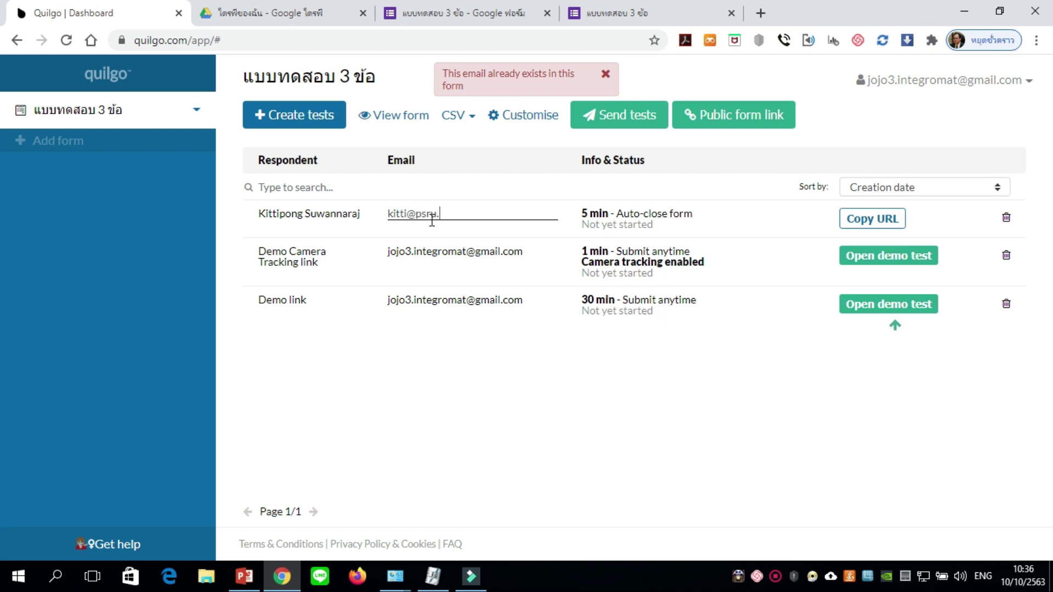
pyautogui.click(662, 187)
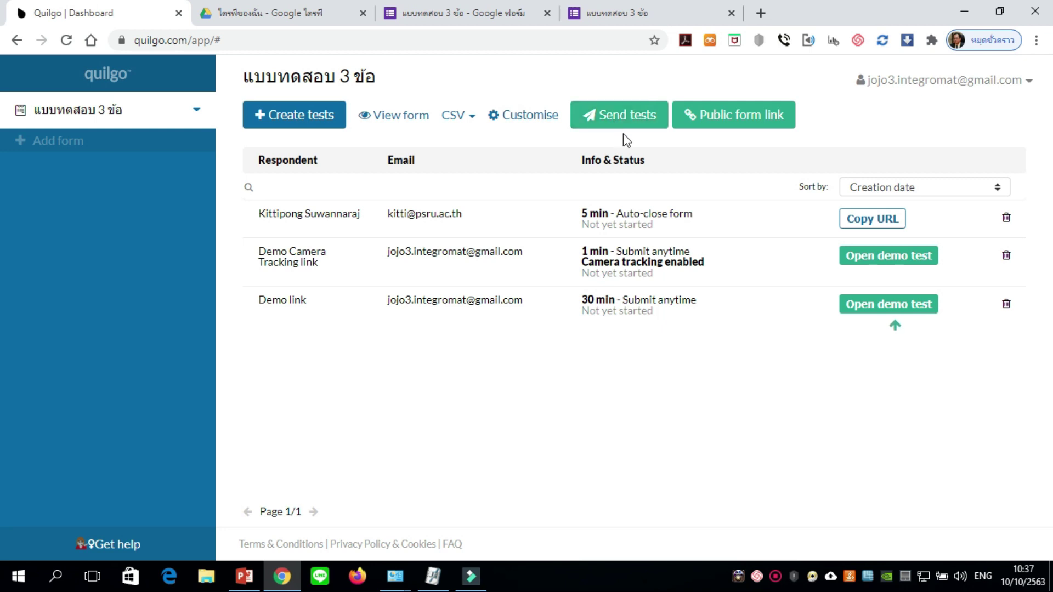
# - Copy the respondent's personal test URL and load it in a new Chrome tab
pyautogui.click(871, 221)
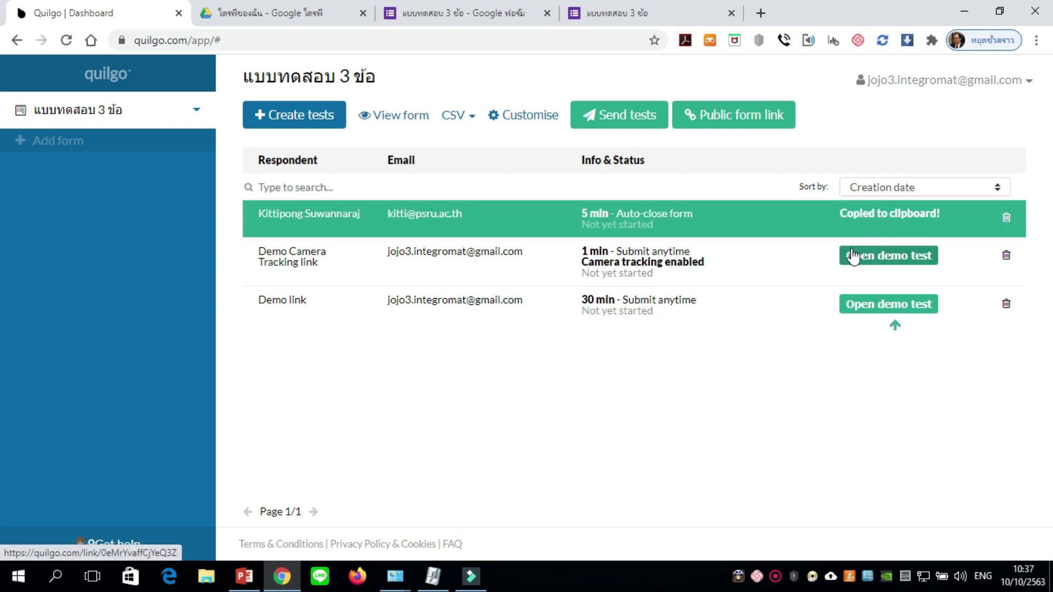
pyautogui.click(763, 14)
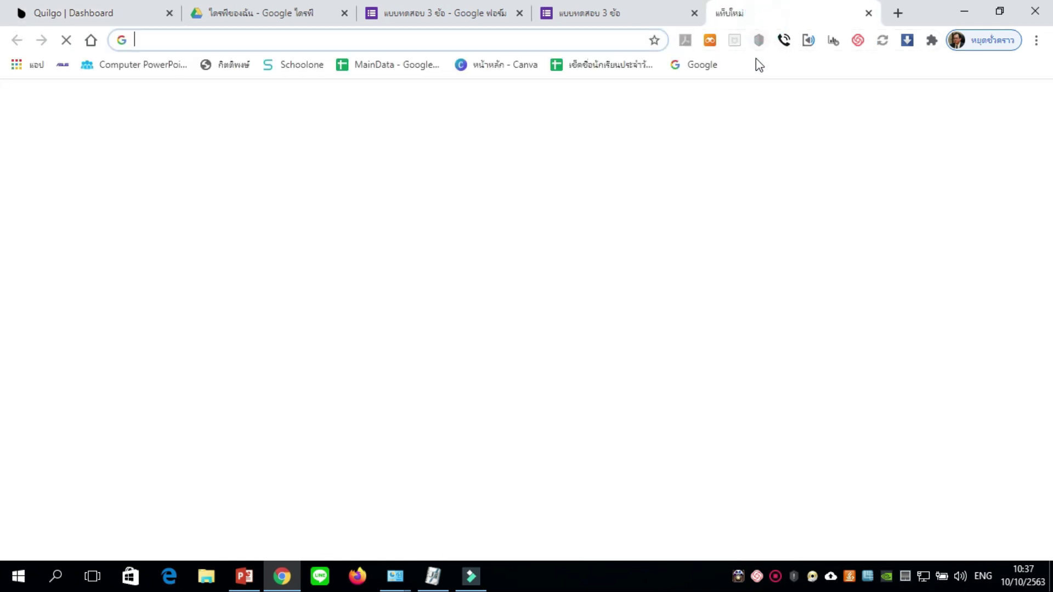
pyautogui.click(536, 39)
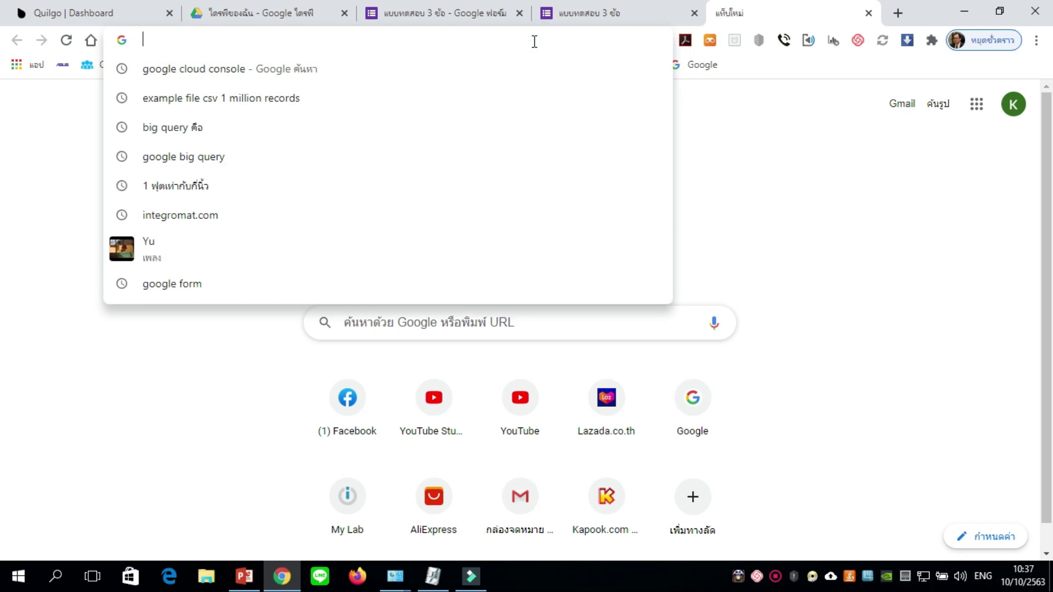
pyautogui.rightClick(534, 41)
pyautogui.click(587, 117)
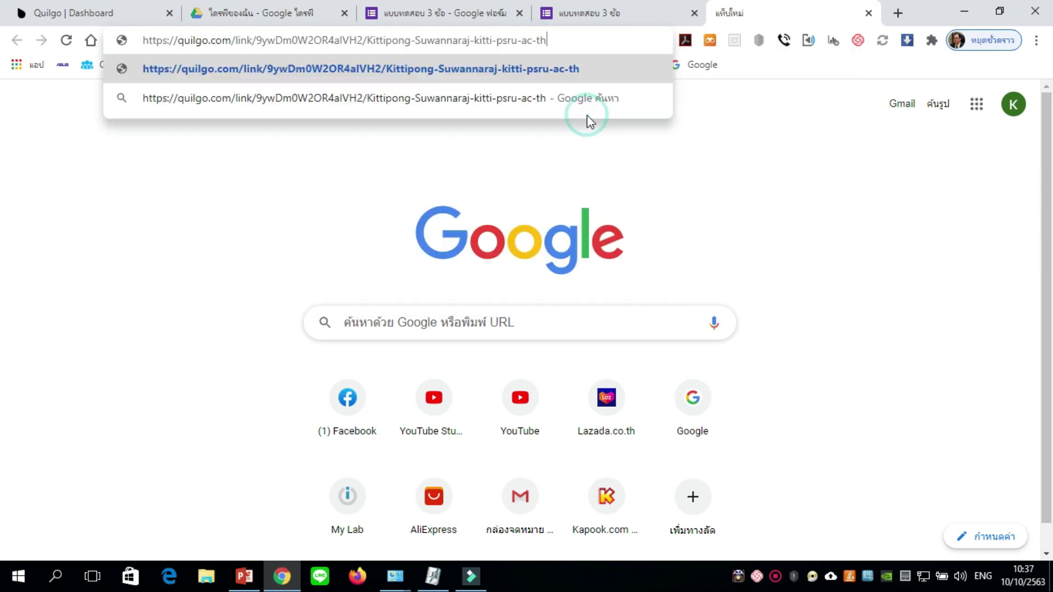
pyautogui.press('Return')
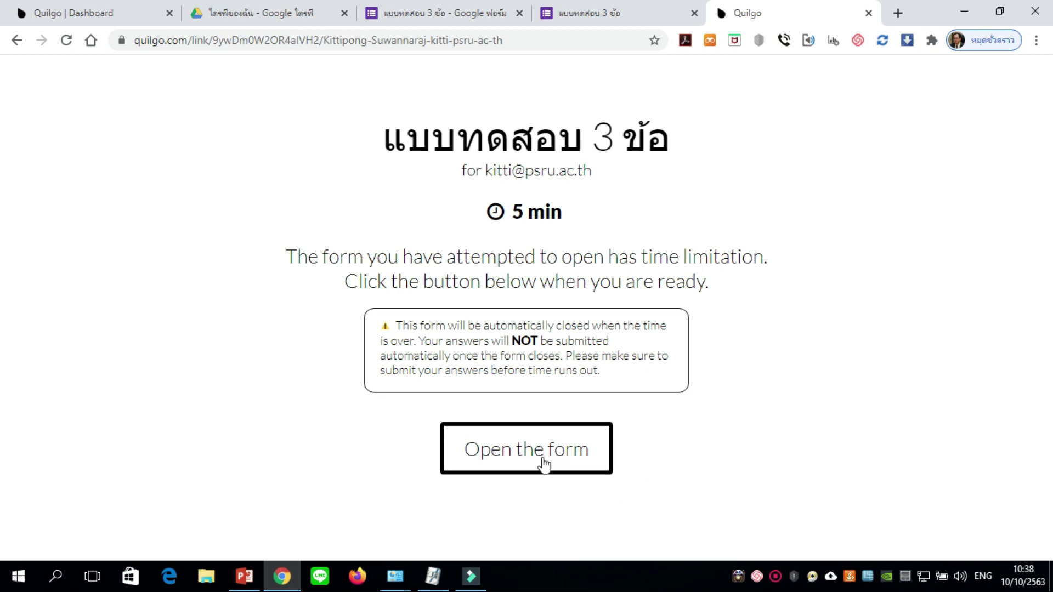
# - Start the timed quiz and answer 2 for 1+1, 3 for 1+2 and 2 for 2+2
pyautogui.click(511, 462)
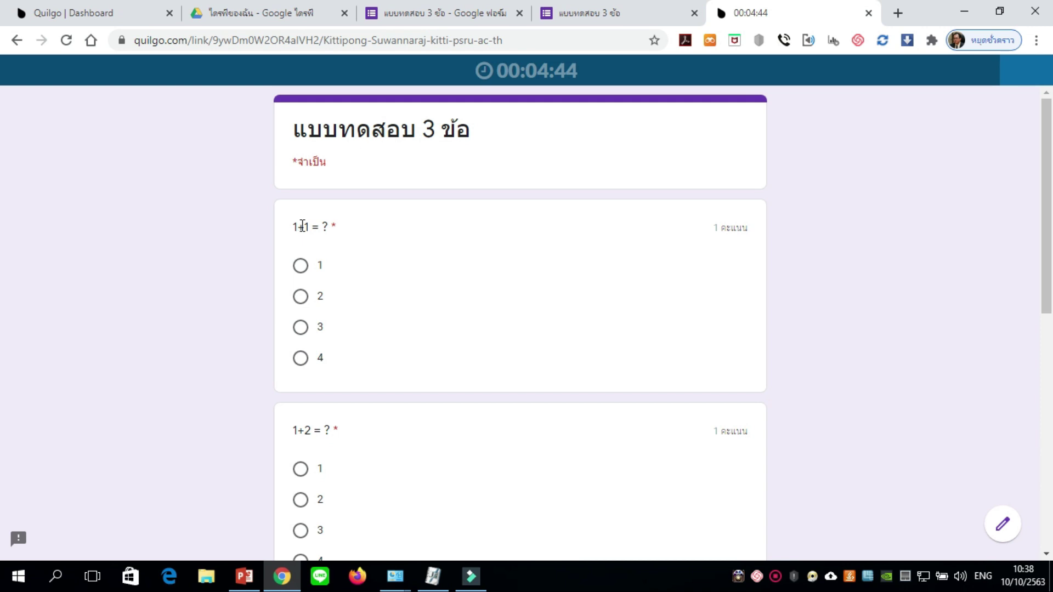
pyautogui.click(300, 296)
pyautogui.scroll(-3, 447, 334)
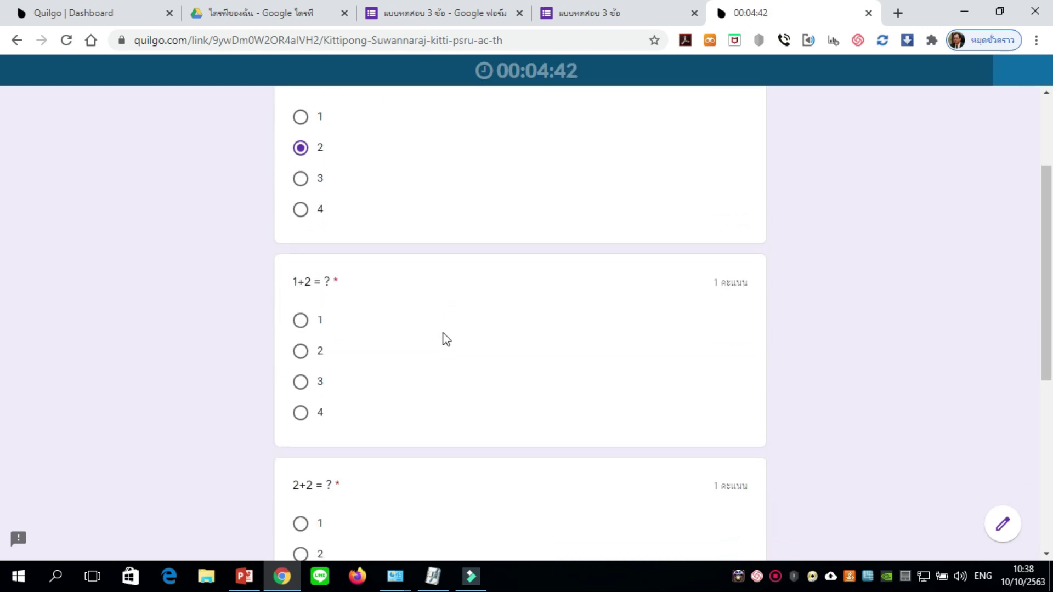
pyautogui.click(300, 376)
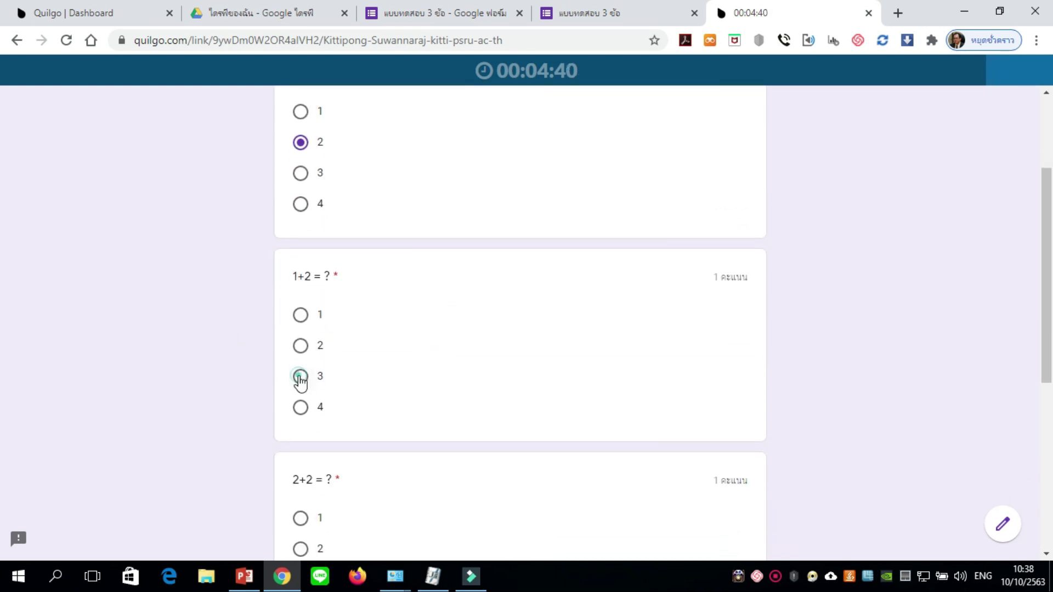
pyautogui.scroll(-3, 427, 379)
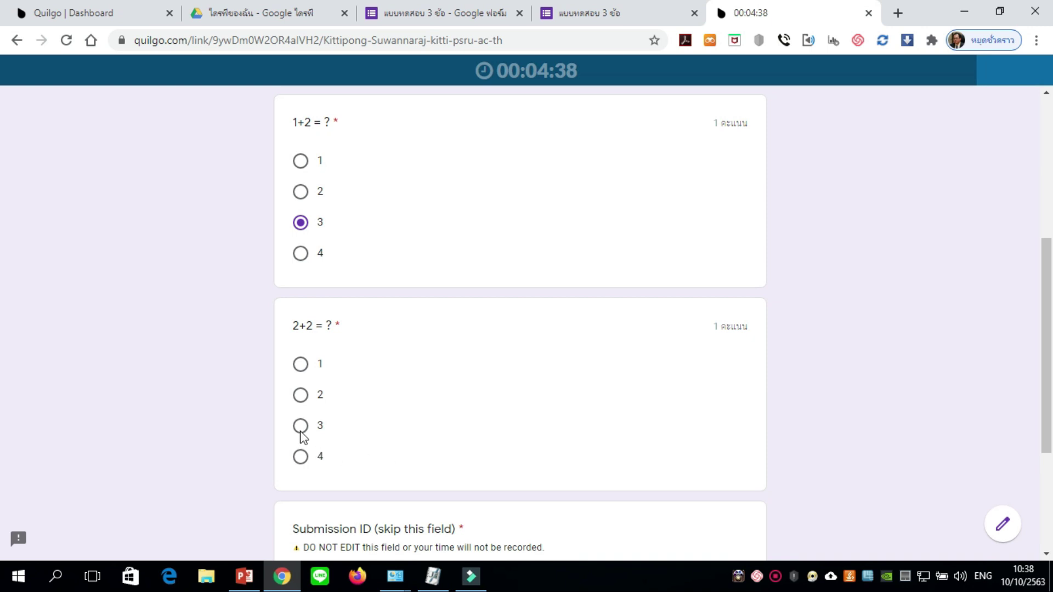
pyautogui.click(300, 395)
pyautogui.scroll(3, 496, 386)
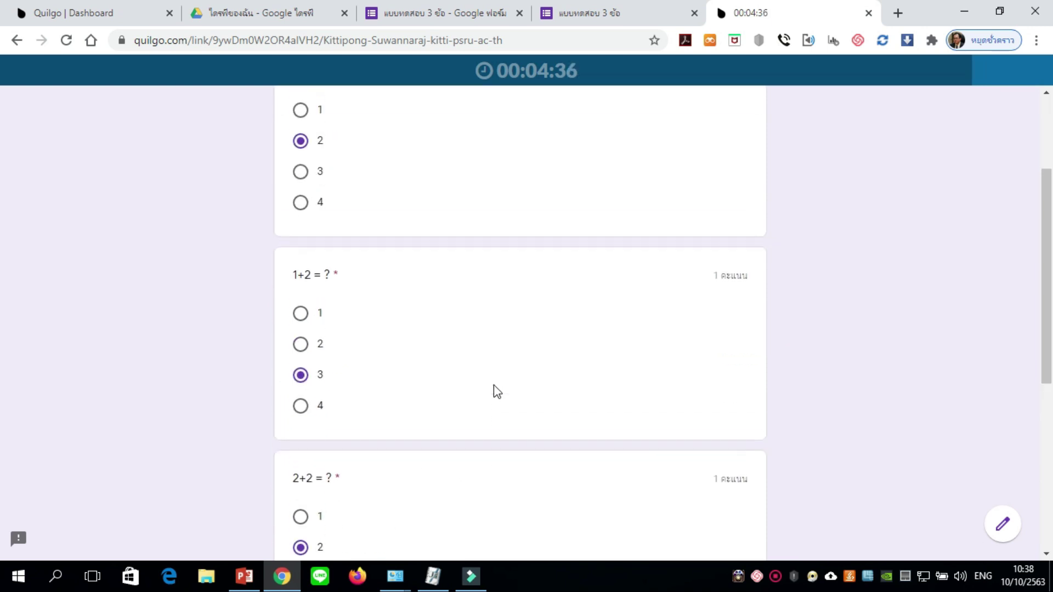
pyautogui.scroll(2, 495, 390)
# - Review the chosen answers and submit the quiz with ส่ง
pyautogui.scroll(-8, 489, 387)
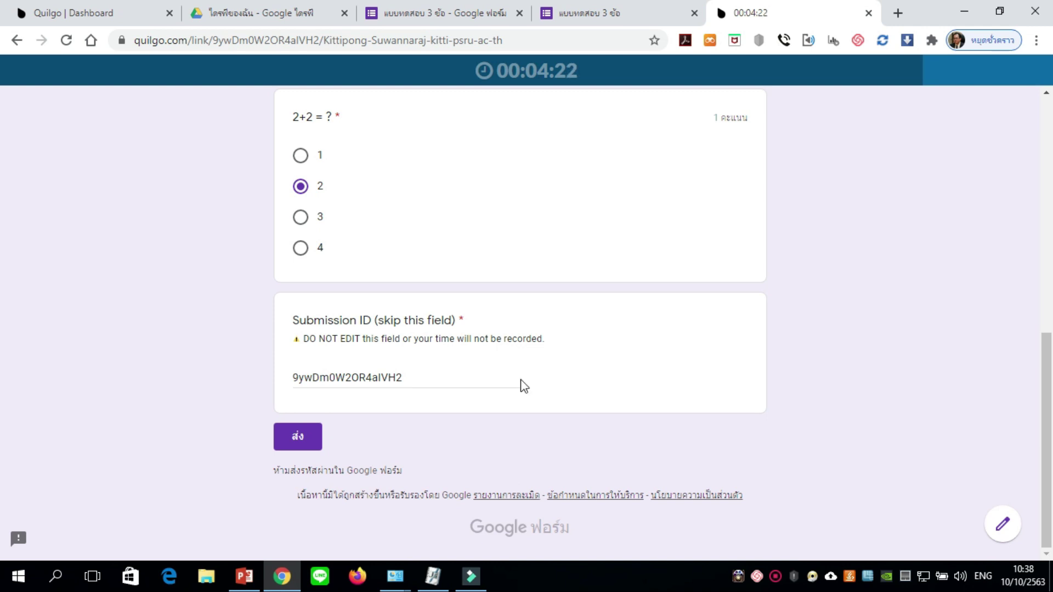
pyautogui.scroll(3, 518, 384)
pyautogui.scroll(-1, 518, 384)
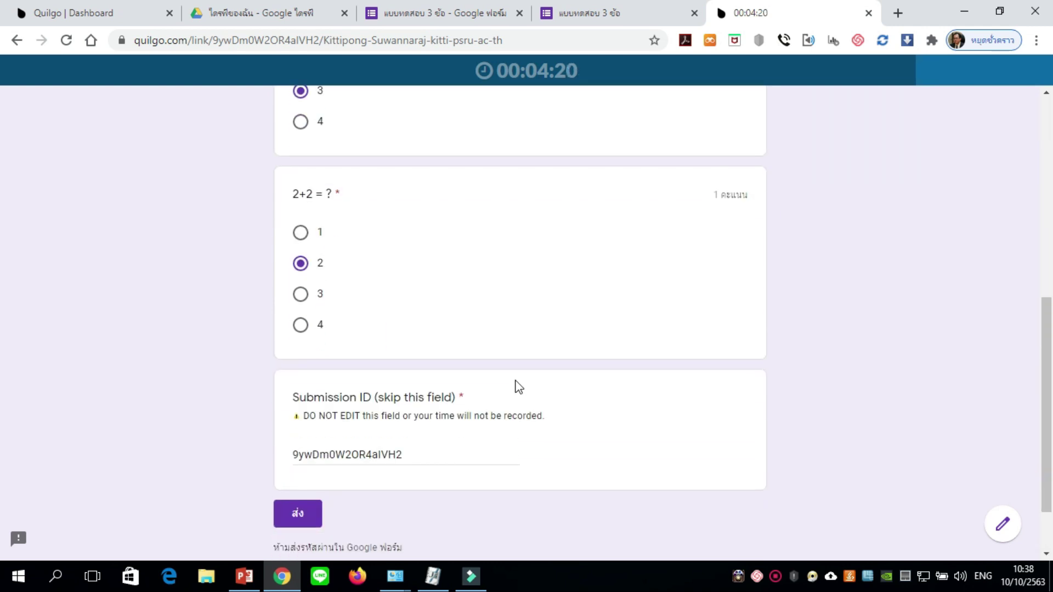
pyautogui.scroll(2, 516, 384)
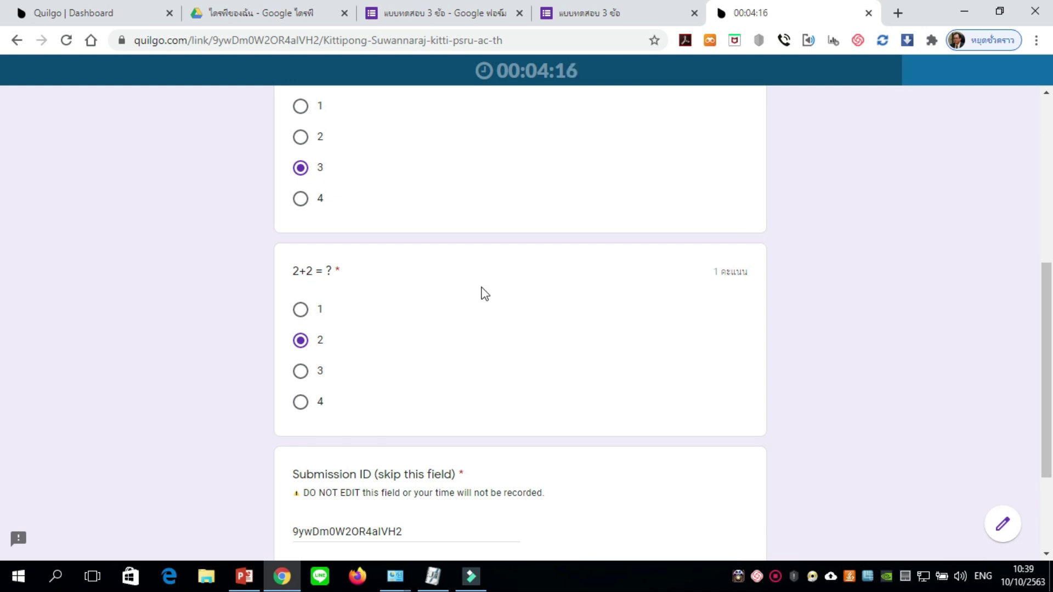
pyautogui.scroll(4, 480, 291)
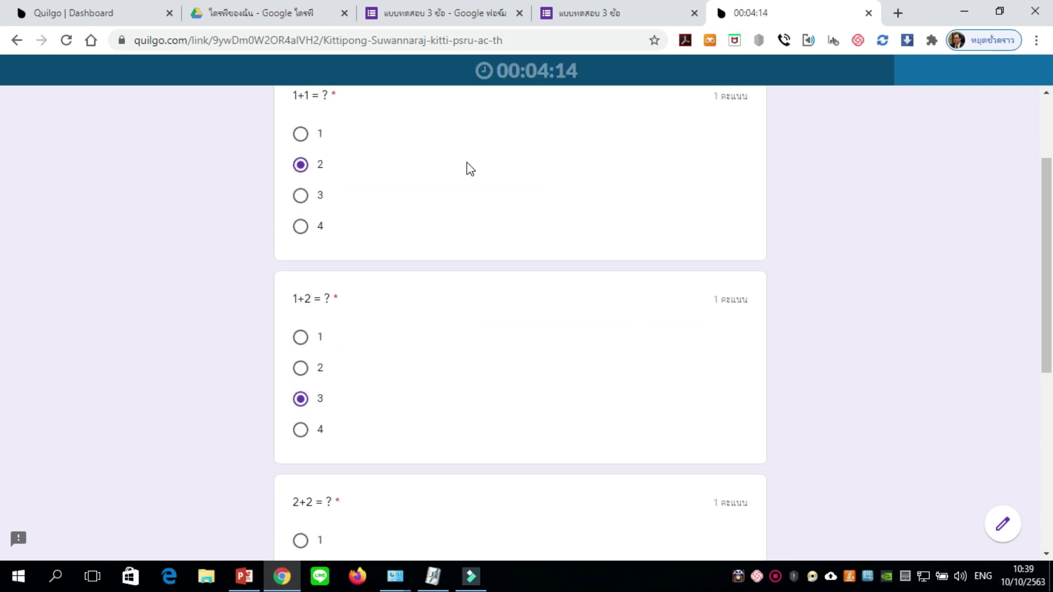
pyautogui.scroll(-5, 468, 166)
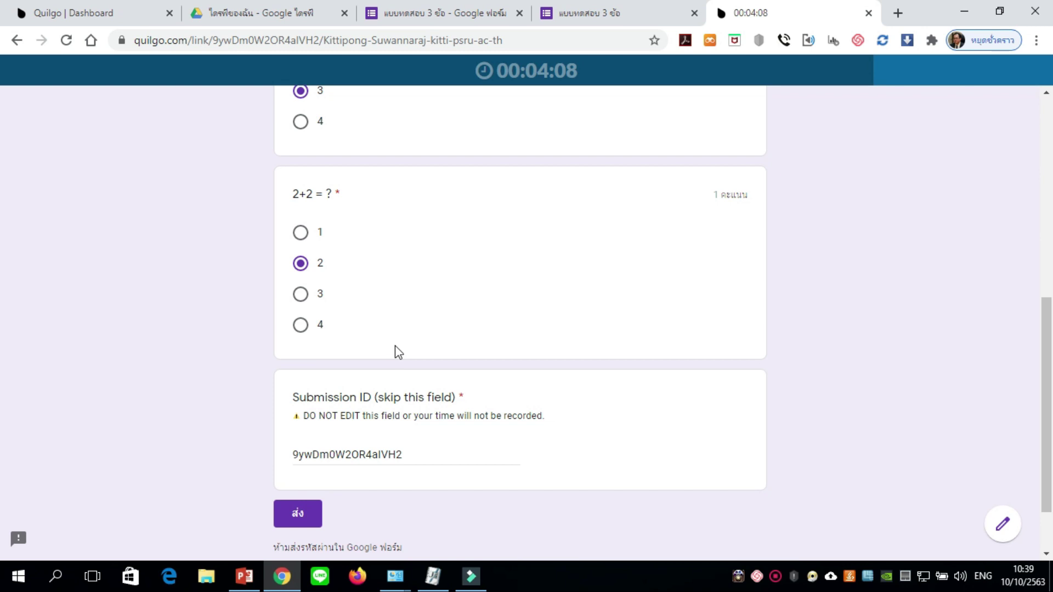
pyautogui.click(300, 522)
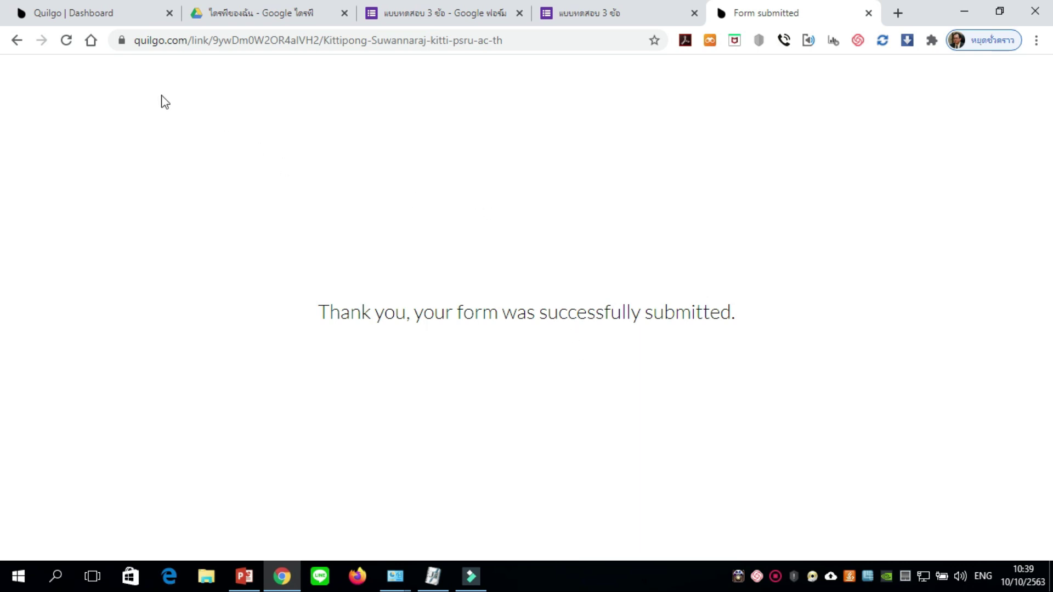
# - Return to the Quilgo Dashboard tab and reload it to show the attempt scored 2
pyautogui.click(102, 22)
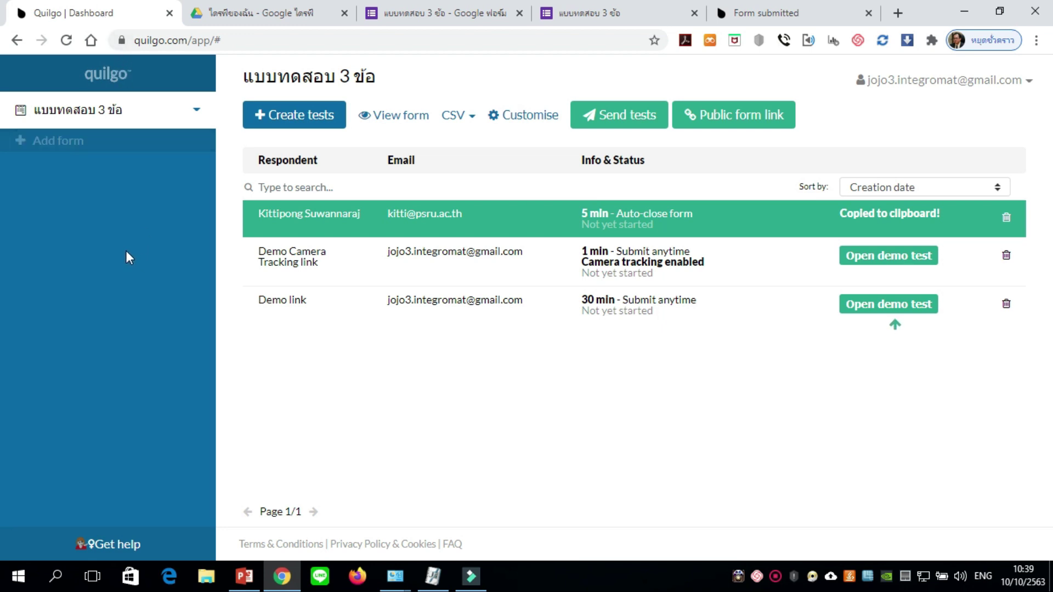
pyautogui.rightClick(160, 184)
pyautogui.click(180, 238)
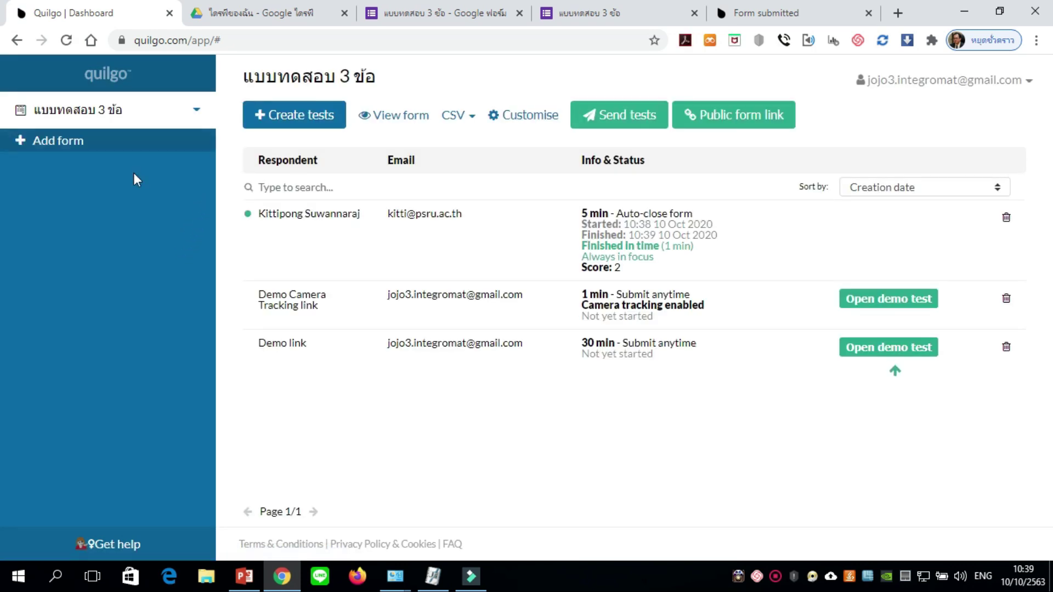
pyautogui.rightClick(158, 285)
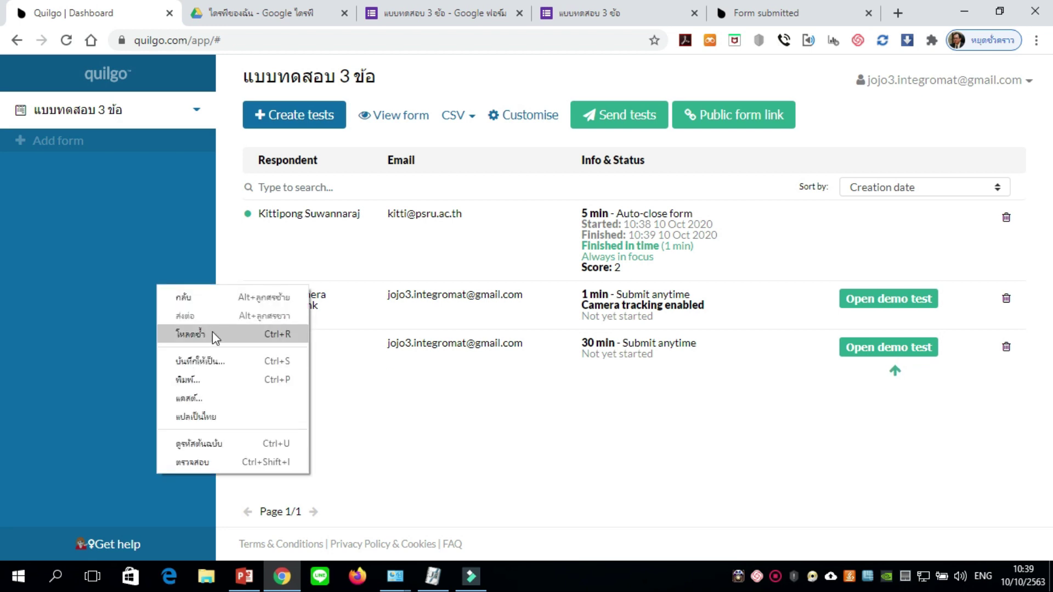
pyautogui.click(435, 455)
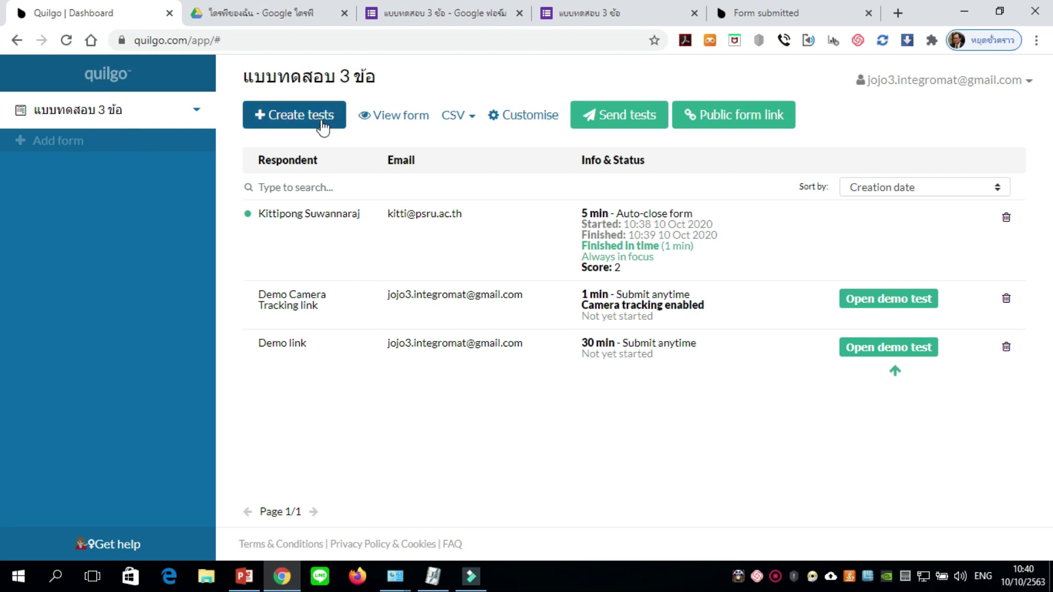
# - Start creating a new test and add the new respondent's e-mail address as its recipient
pyautogui.click(322, 126)
pyautogui.click(422, 246)
pyautogui.write('Kittipo')
pyautogui.press('BackSpace')
pyautogui.press('BackSpace')
pyautogui.press('BackSpace')
pyautogui.press('BackSpace')
pyautogui.press('BackSpace')
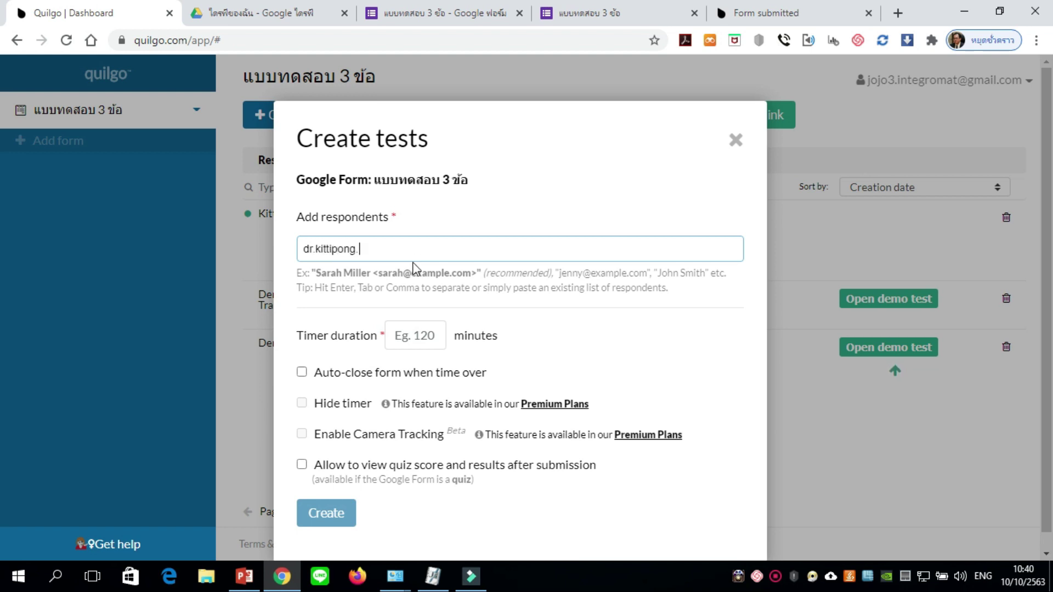
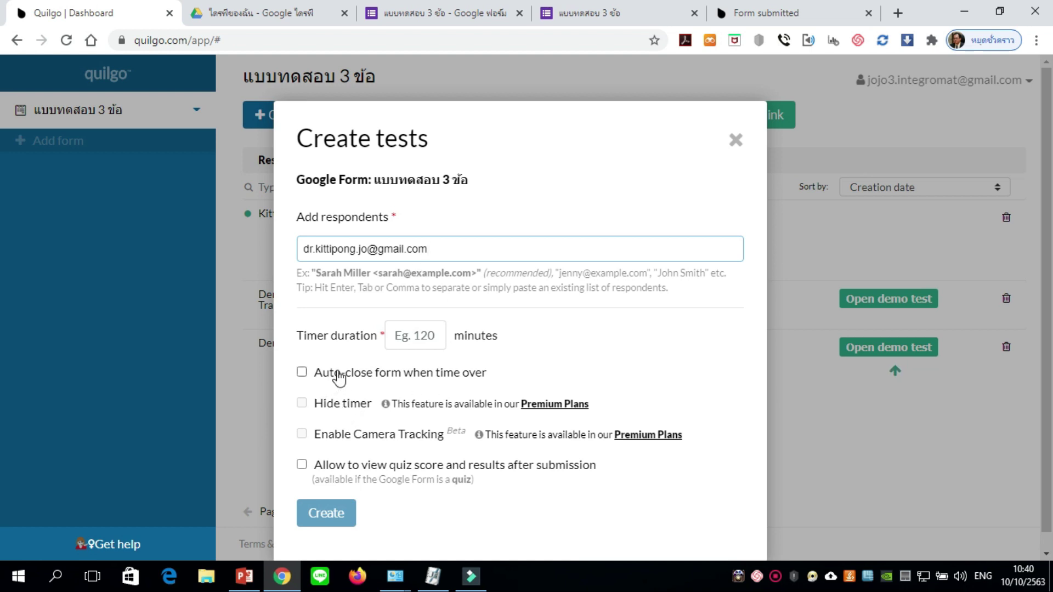
pyautogui.click(419, 335)
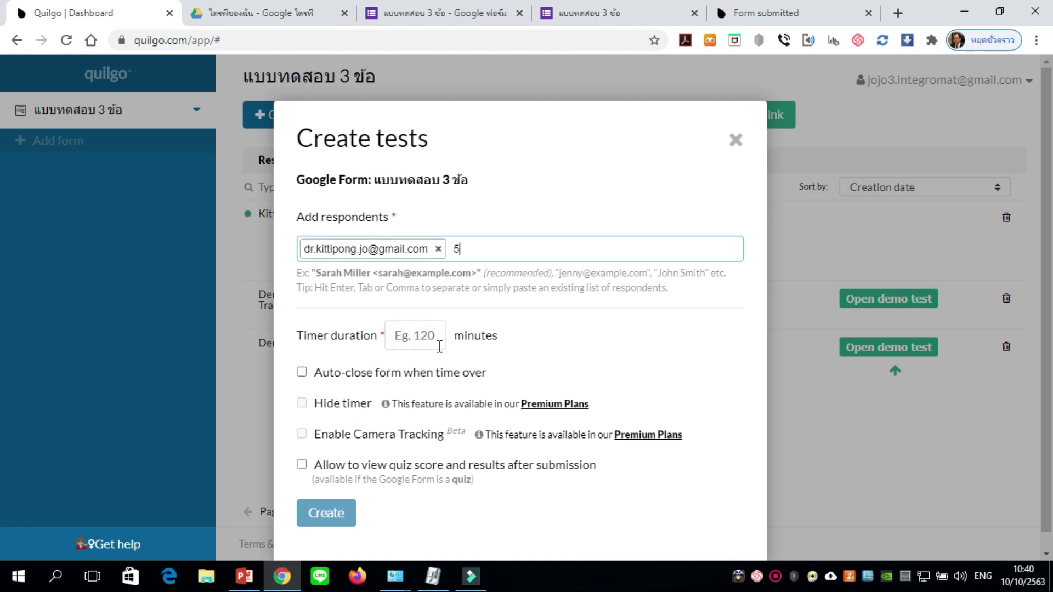
pyautogui.click(471, 243)
pyautogui.press('BackSpace')
# - Set Timer duration to 5 with Auto-close, create the test, and enter the respondent's name
pyautogui.click(438, 343)
pyautogui.write('5')
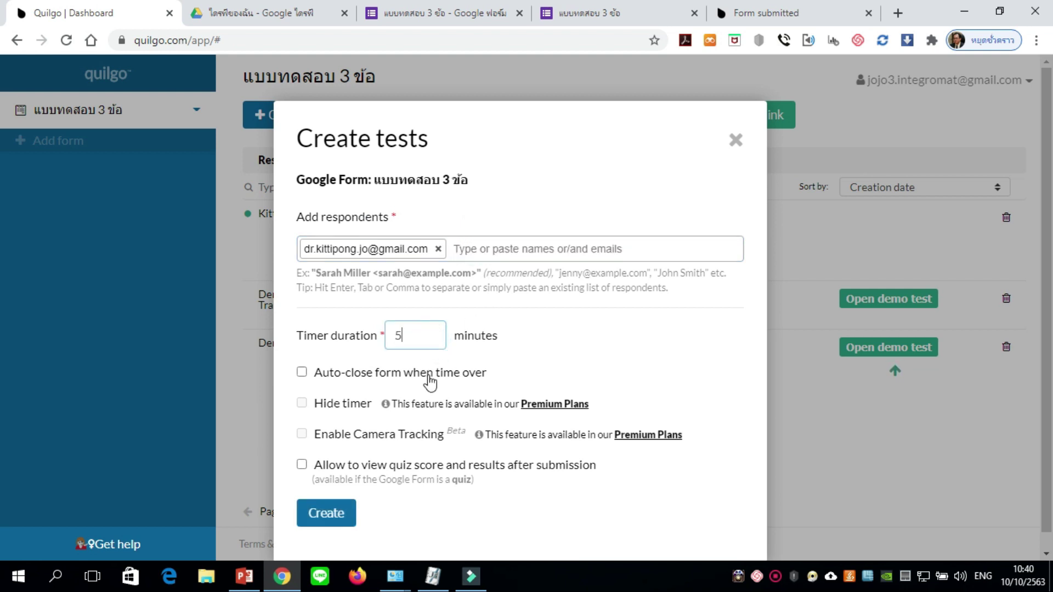
pyautogui.click(302, 373)
pyautogui.scroll(-1, 395, 499)
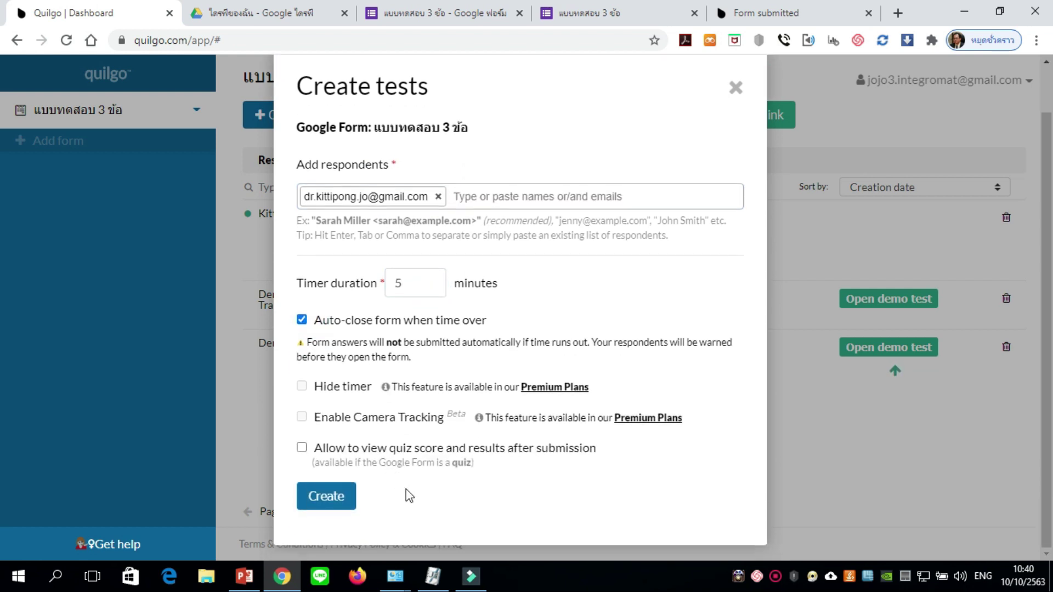
pyautogui.click(340, 503)
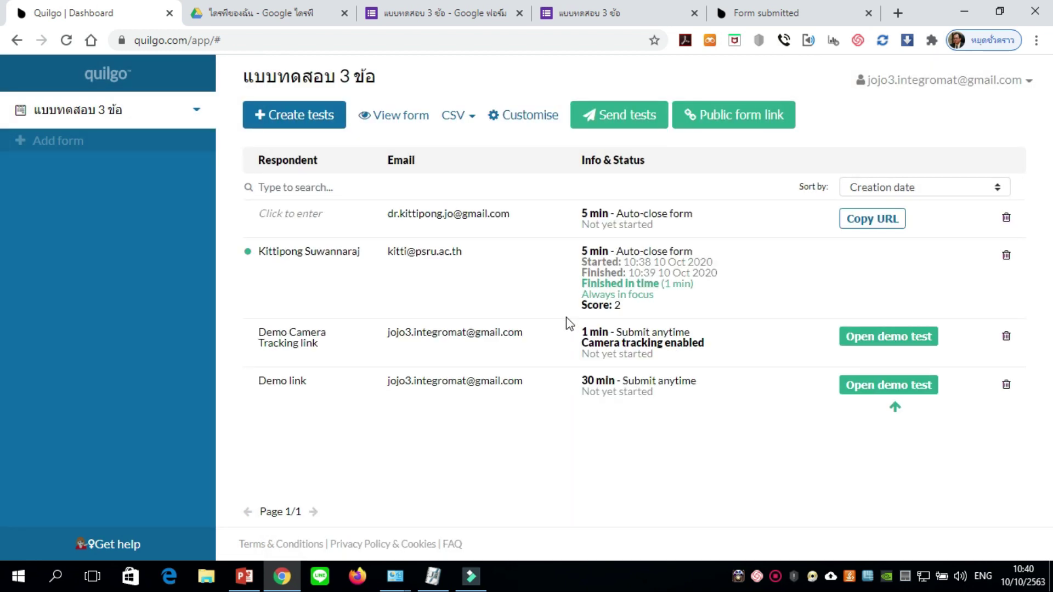
pyautogui.click(292, 215)
pyautogui.write('JOJO')
pyautogui.click(178, 226)
# - Choose the new respondent's test in the Send tests in bulk dialog
pyautogui.click(635, 125)
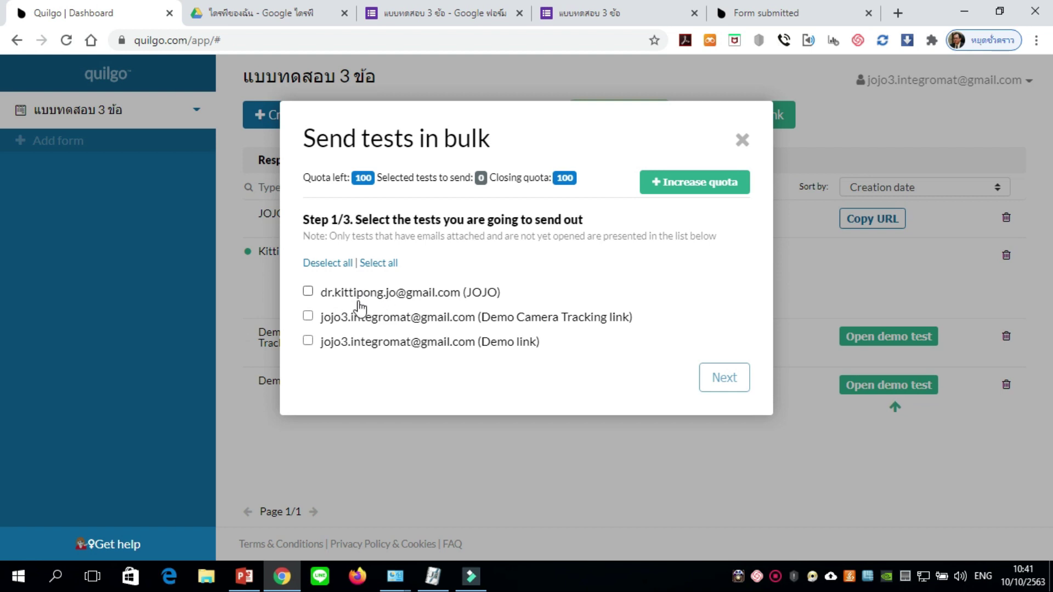
pyautogui.click(308, 292)
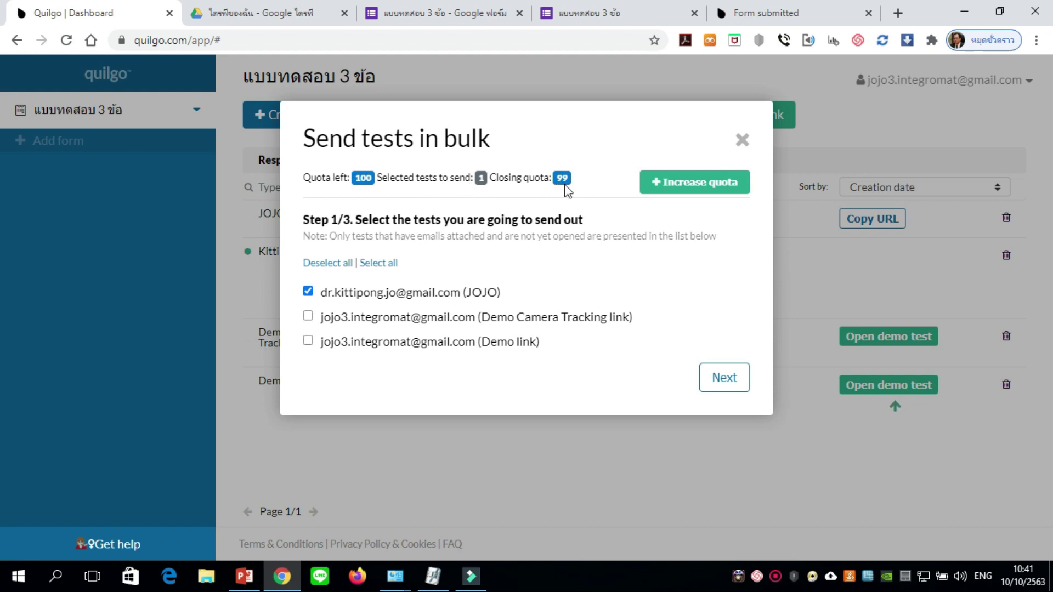
pyautogui.click(724, 378)
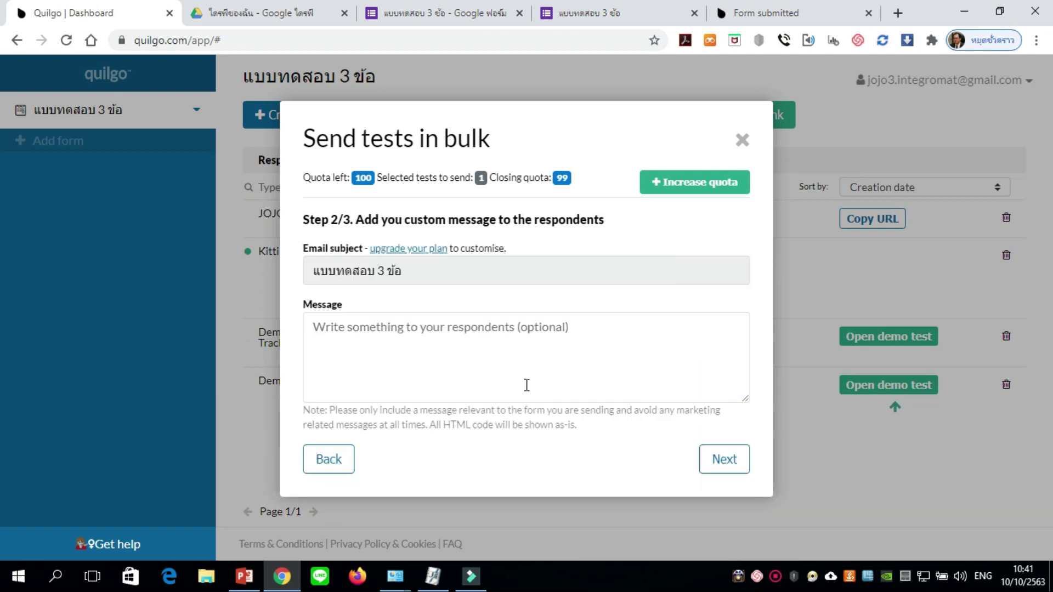
# - Write the message 'สวัสดี หากท่านพร้อมในการสอบแล้ว สามารถกดปุ่ม Open เพื่อทำการสอบได้เล' and send the test
pyautogui.click(527, 368)
pyautogui.press('`')
pyautogui.write('สวัสดี     ')
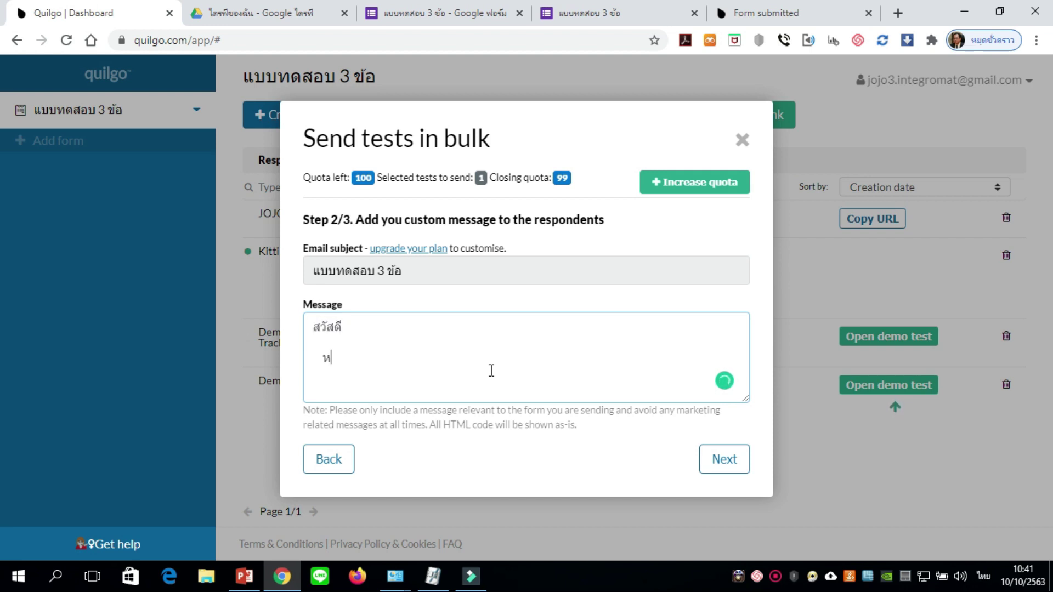
pyautogui.write('หากท่านพร้อมในกา')
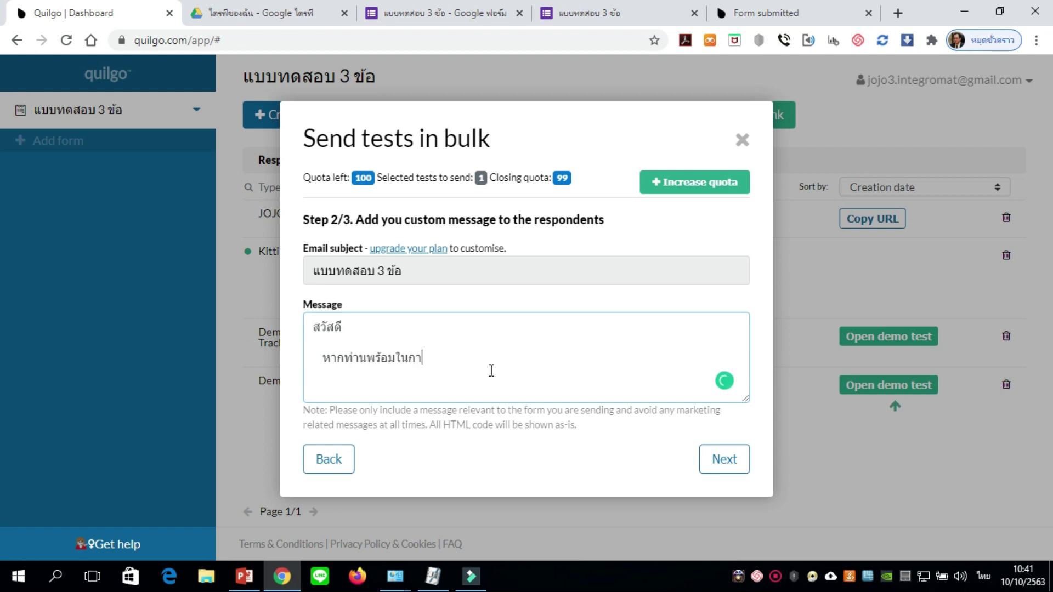
pyautogui.write('รสอบแล้ว สามารถกด')
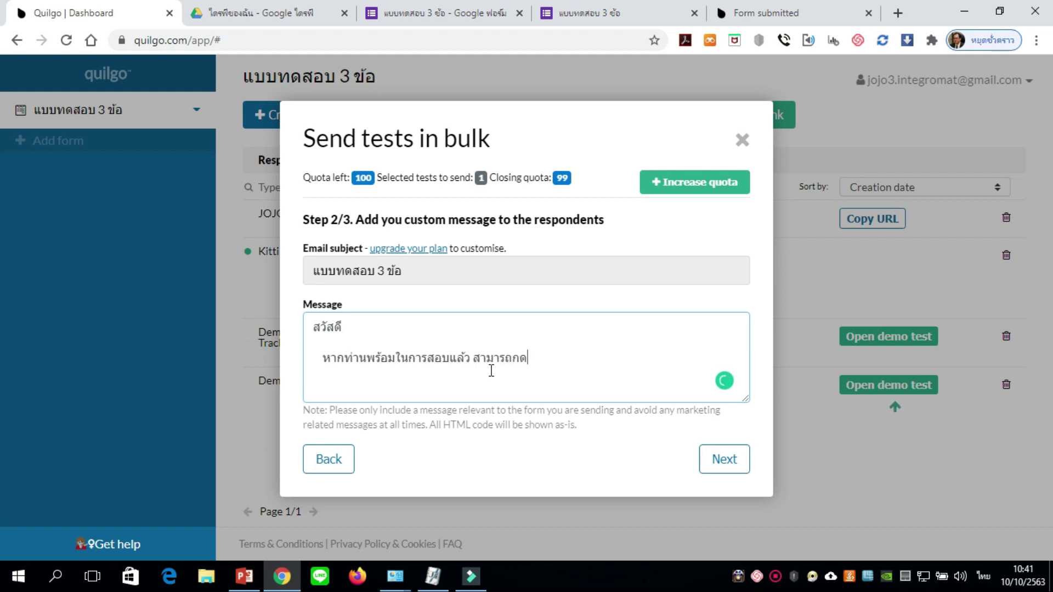
pyautogui.write('ปุ่ม')
pyautogui.press('`')
pyautogui.write('Open')
pyautogui.press('`')
pyautogui.write('เพื่อทำการสอบได้เลย')
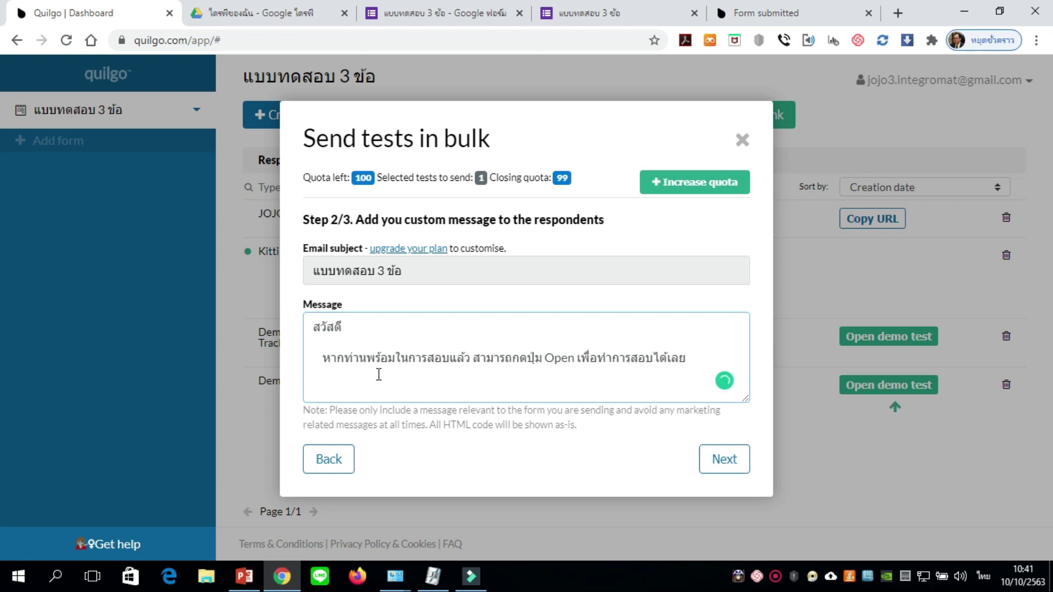
pyautogui.click(733, 466)
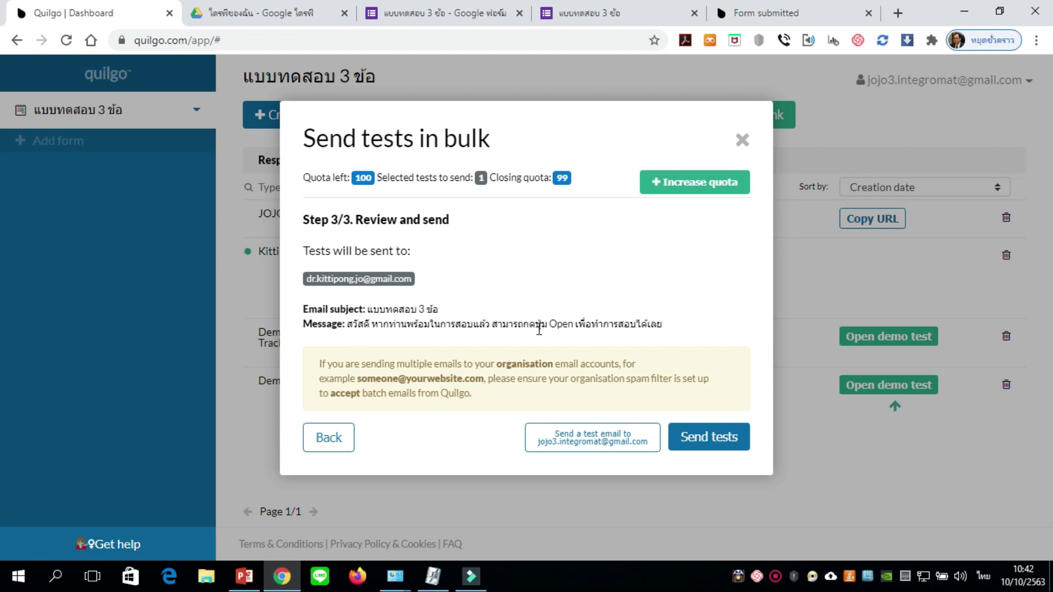
pyautogui.click(721, 449)
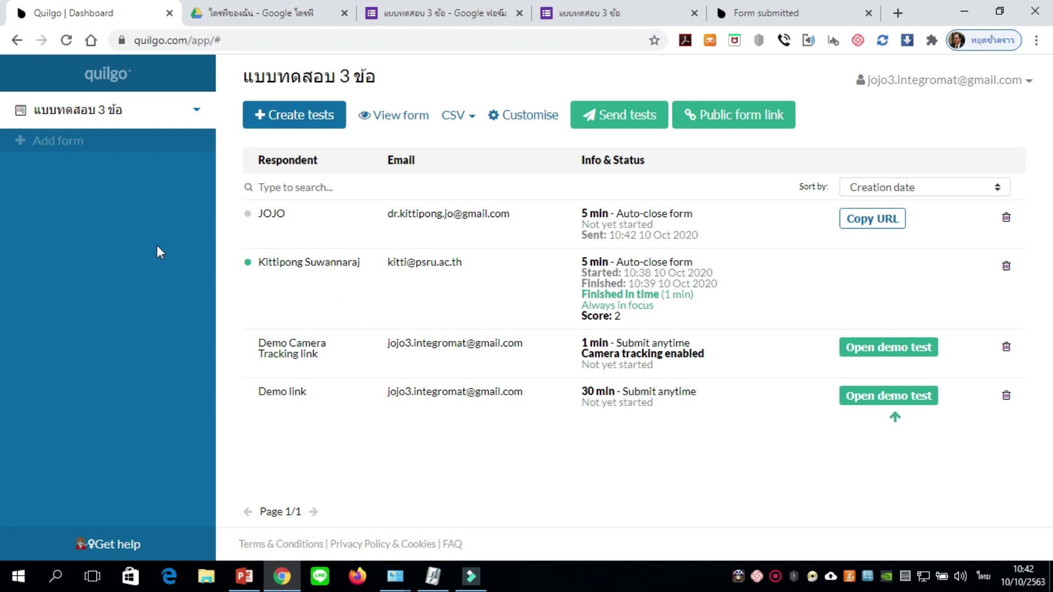
# - Open a new incognito window and load the Google homepage
pyautogui.click(898, 12)
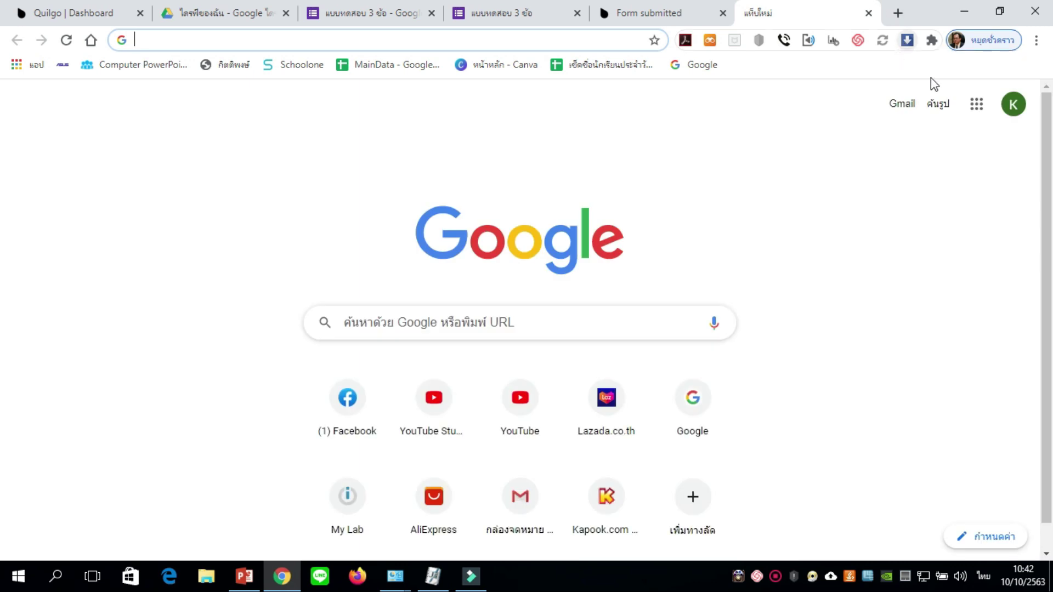
pyautogui.click(1013, 105)
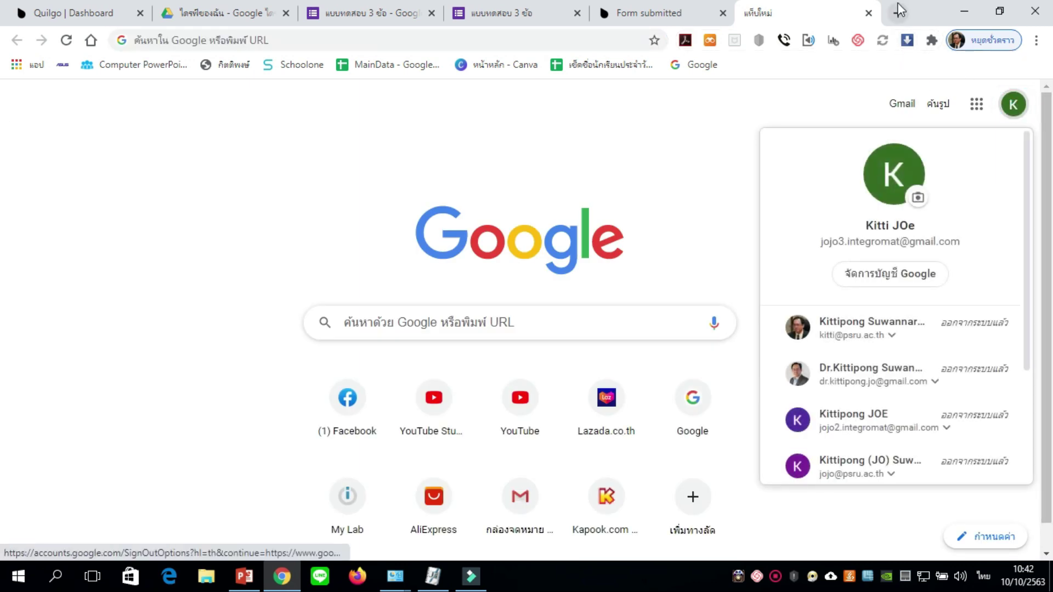
pyautogui.click(1036, 40)
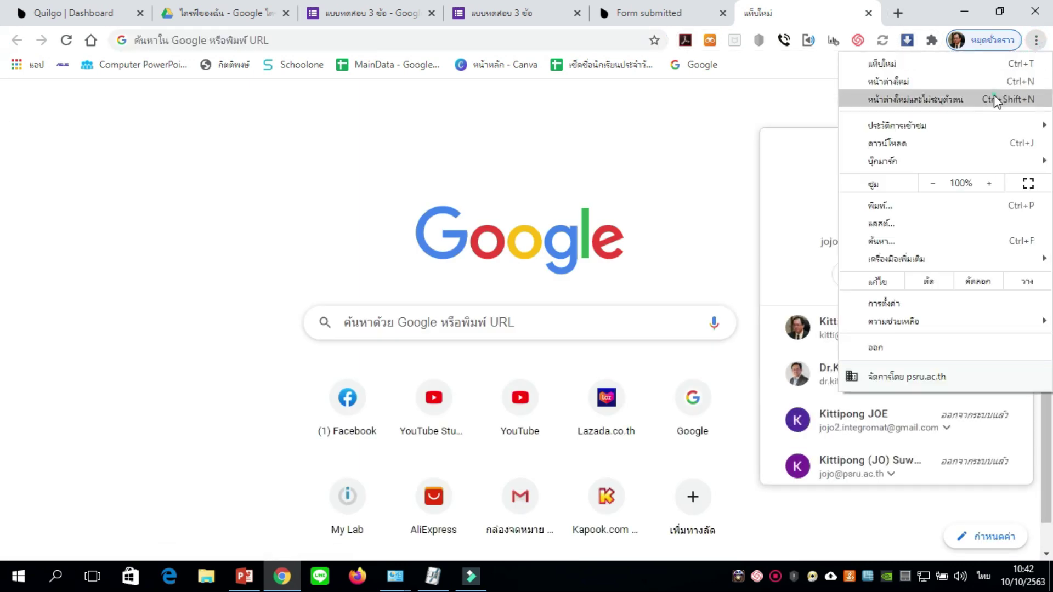
pyautogui.click(997, 99)
pyautogui.click(564, 34)
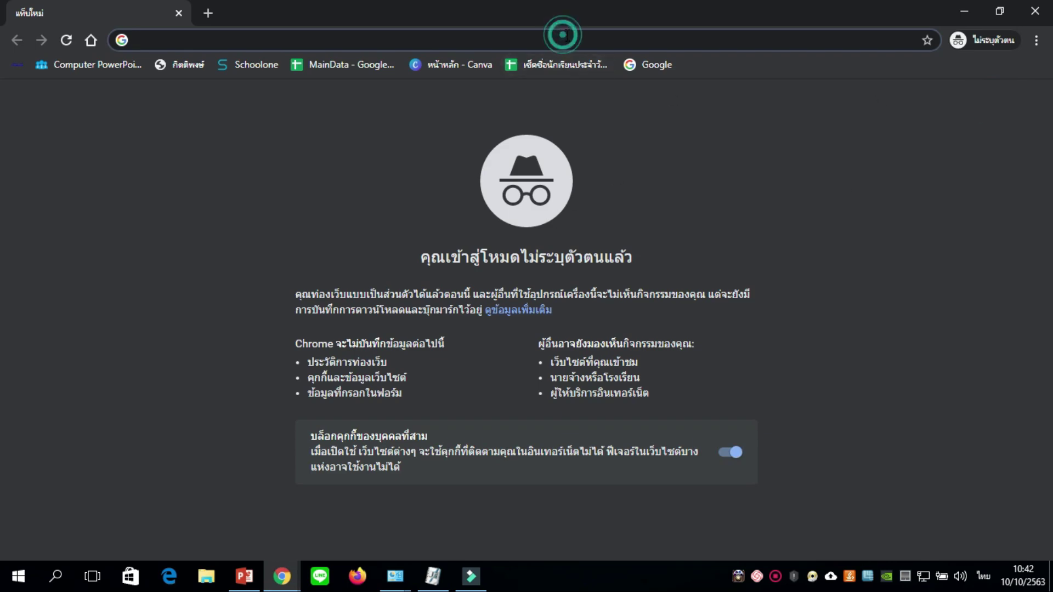
pyautogui.write('แนน')
pyautogui.press('BackSpace')
pyautogui.press('BackSpace')
pyautogui.press('BackSpace')
pyautogui.press('`')
pyautogui.write('google.com')
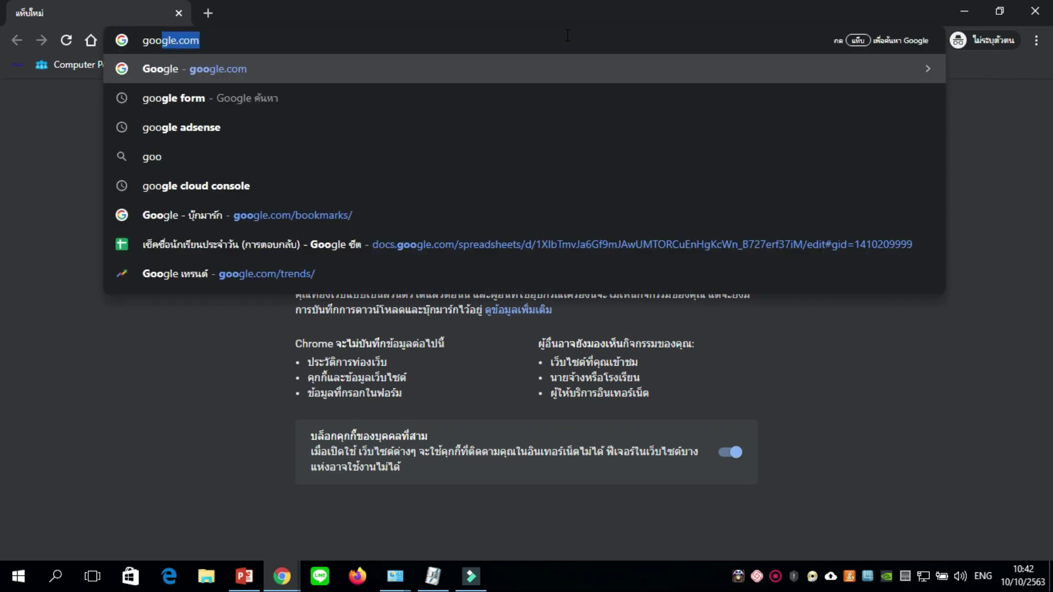
pyautogui.press('Return')
# - Sign in to the respondent's saved Google account using its stored password
pyautogui.click(1007, 77)
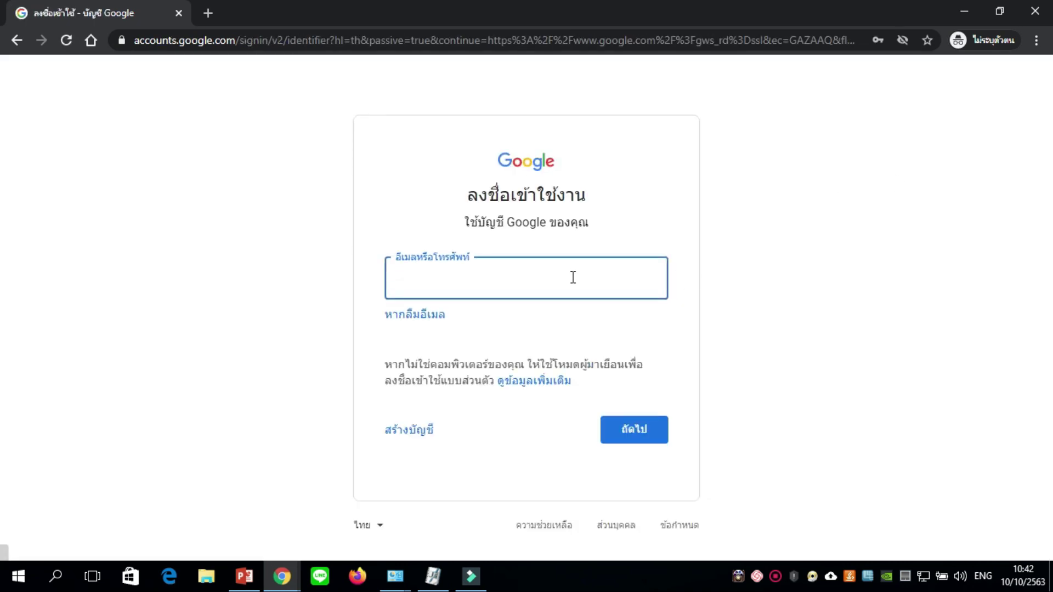
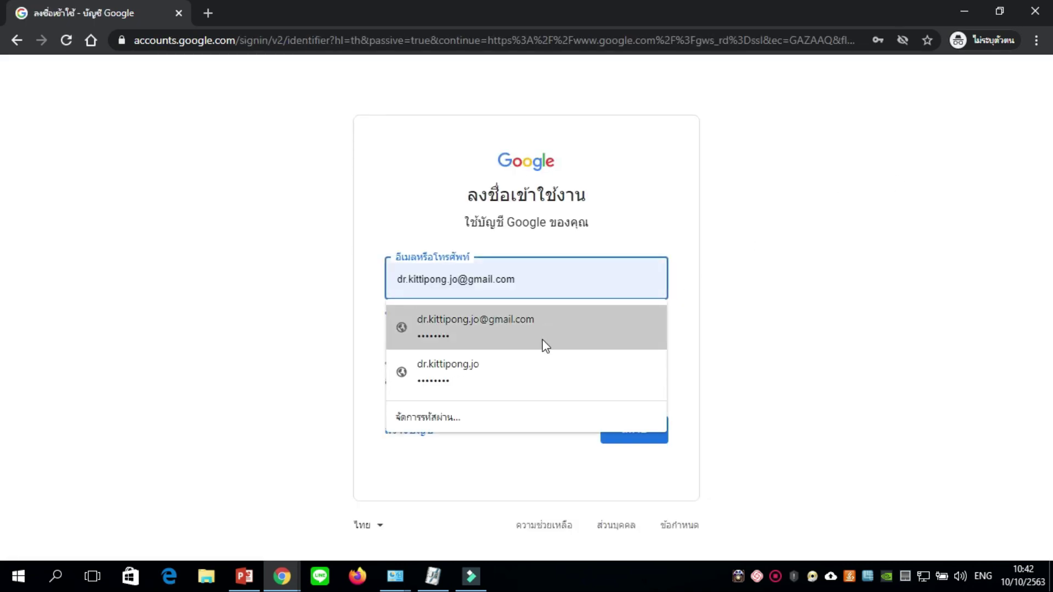
pyautogui.click(545, 331)
pyautogui.click(646, 428)
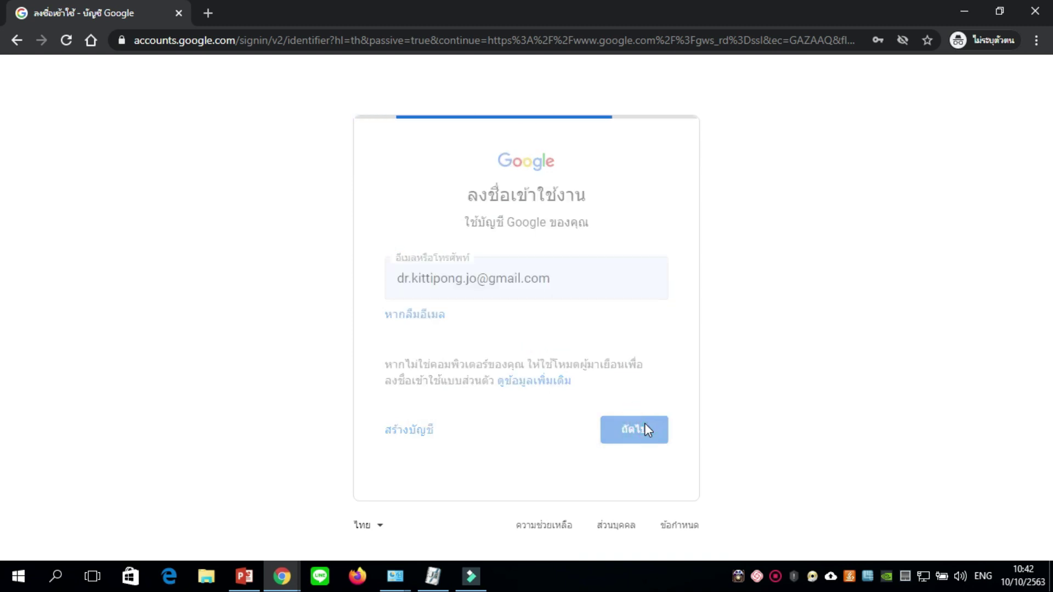
pyautogui.click(642, 365)
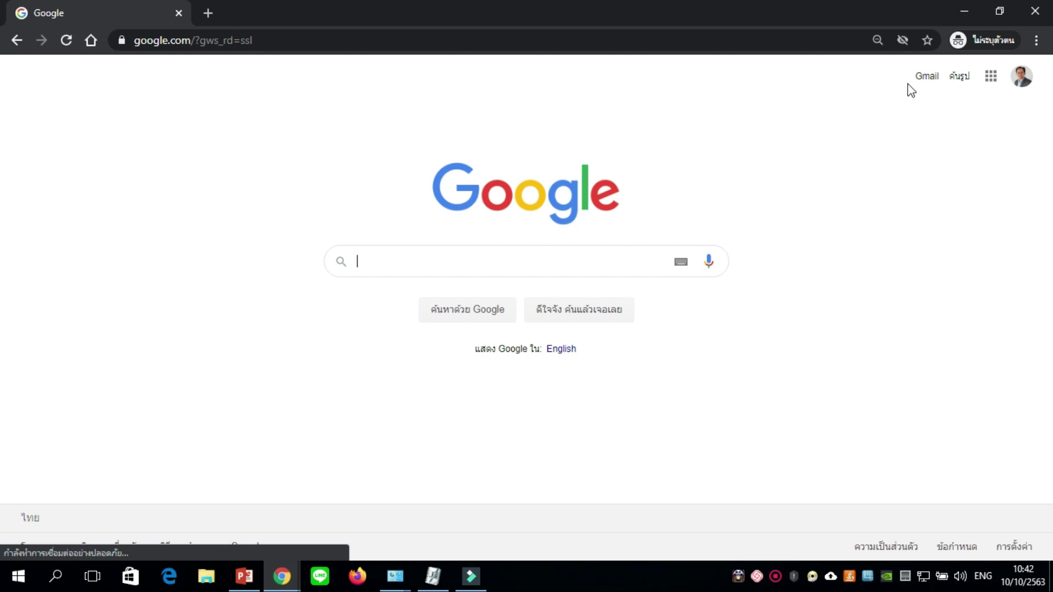
# - Open the Quilgo 'แบบทดสอบ 3 ข้อ' email in Gmail and follow its Open the form link
pyautogui.click(928, 77)
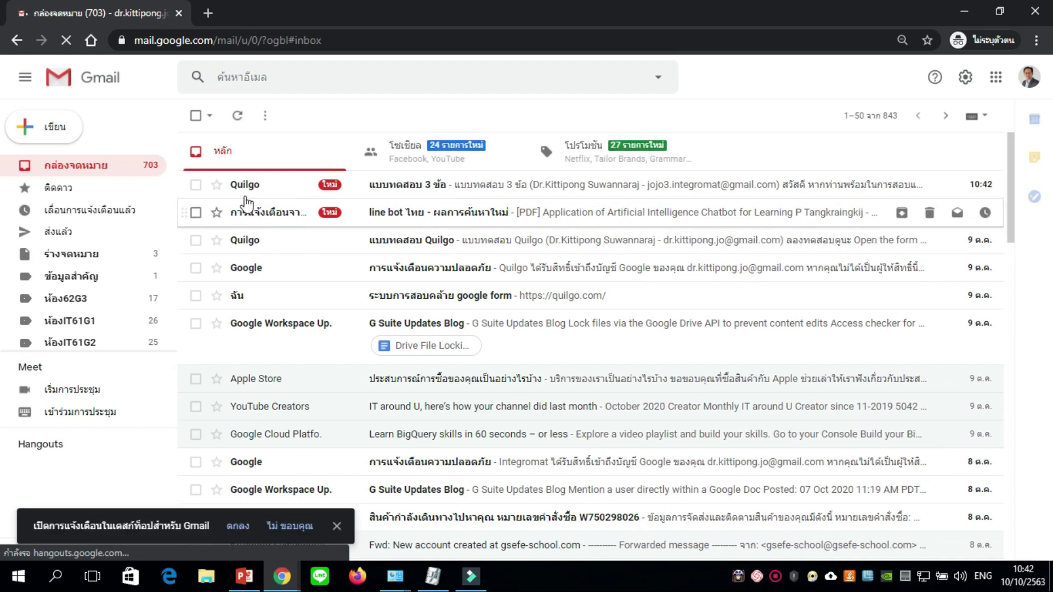
pyautogui.click(423, 189)
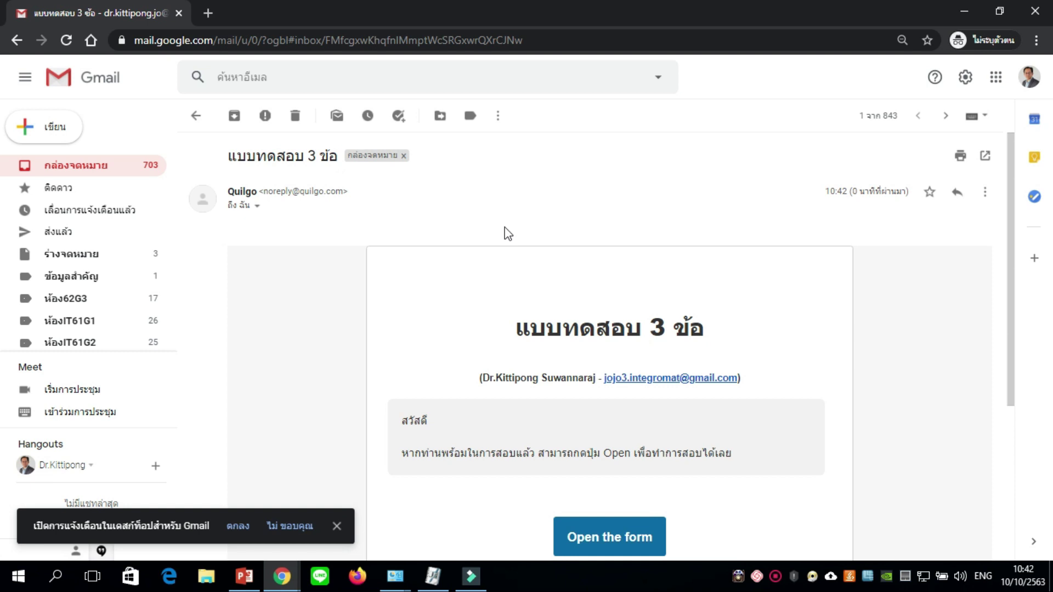
pyautogui.scroll(-1, 503, 240)
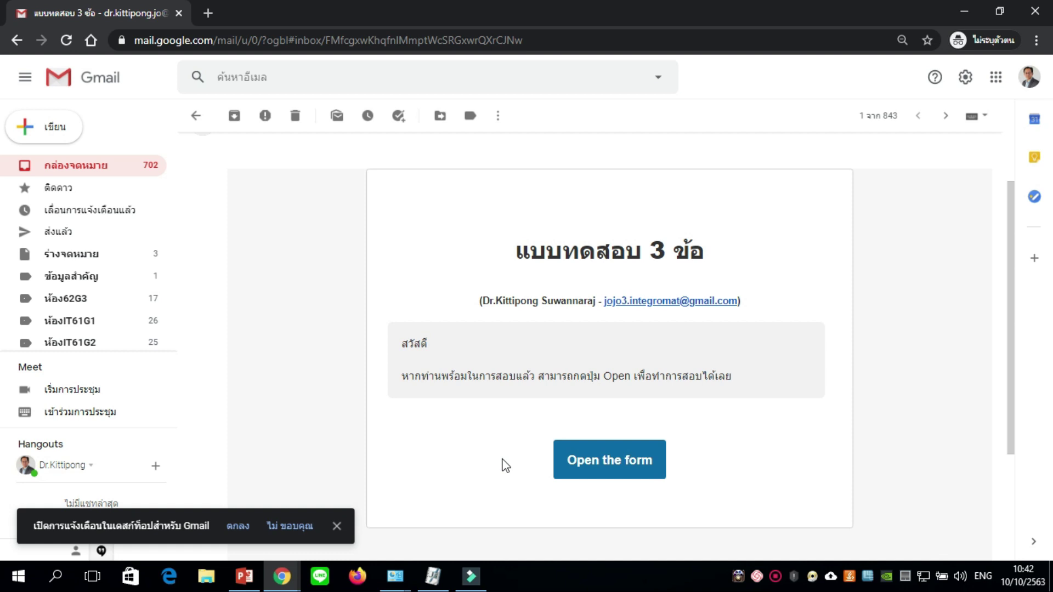
pyautogui.click(610, 465)
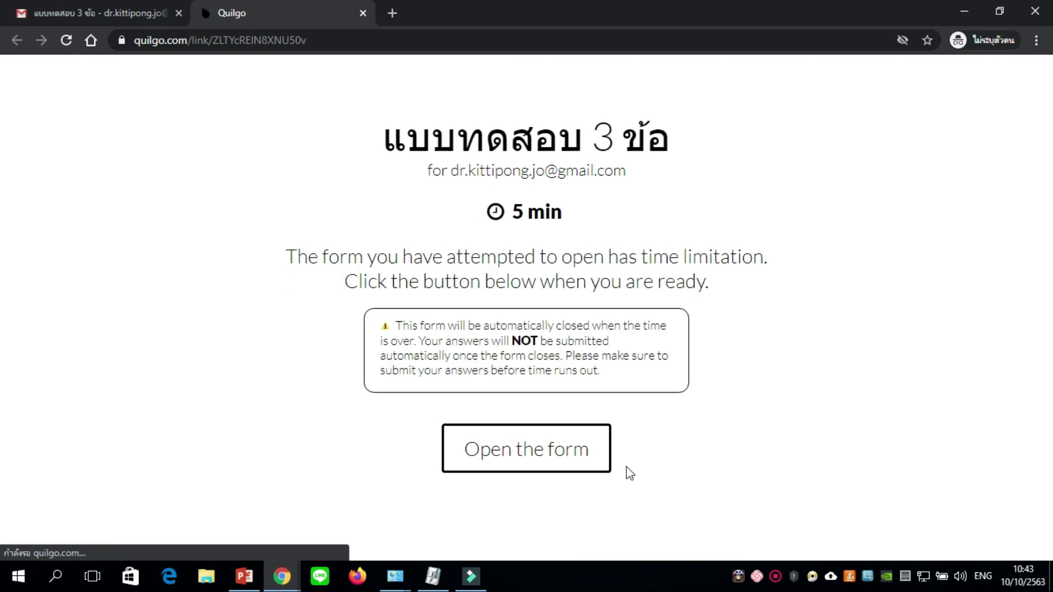
# - Start the timed test and choose 2 for 1+1, 2 for 1+2 and 1 for 2+2
pyautogui.click(564, 459)
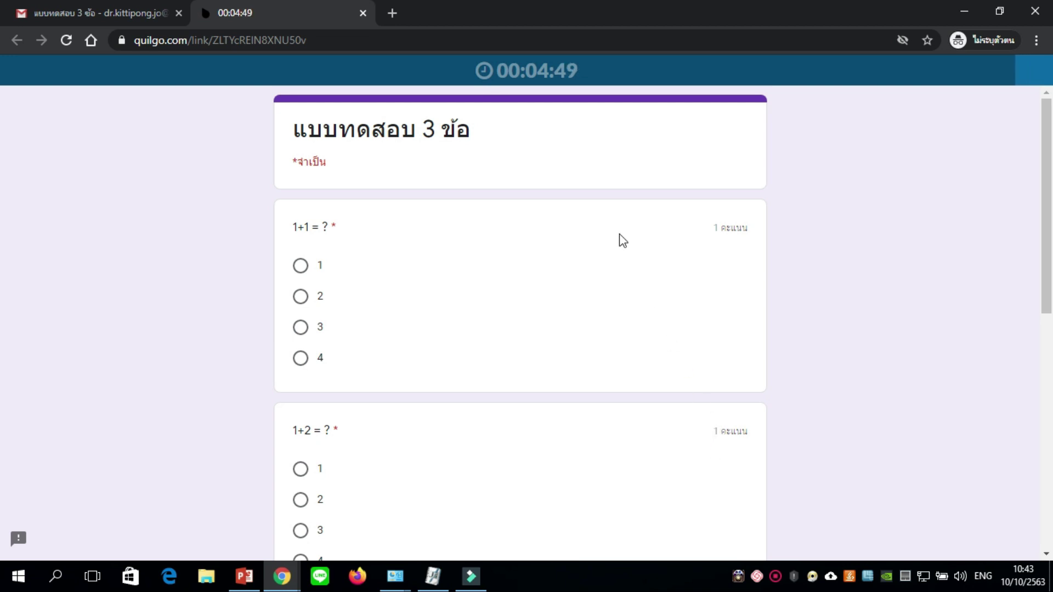
pyautogui.click(301, 299)
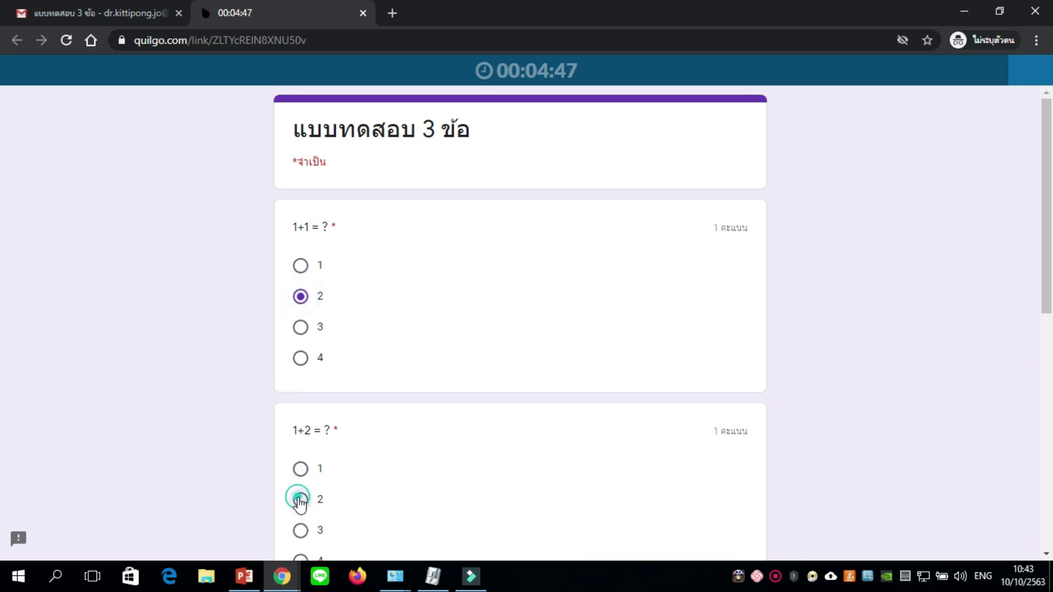
pyautogui.click(300, 499)
pyautogui.scroll(-3, 340, 468)
pyautogui.scroll(3, 324, 476)
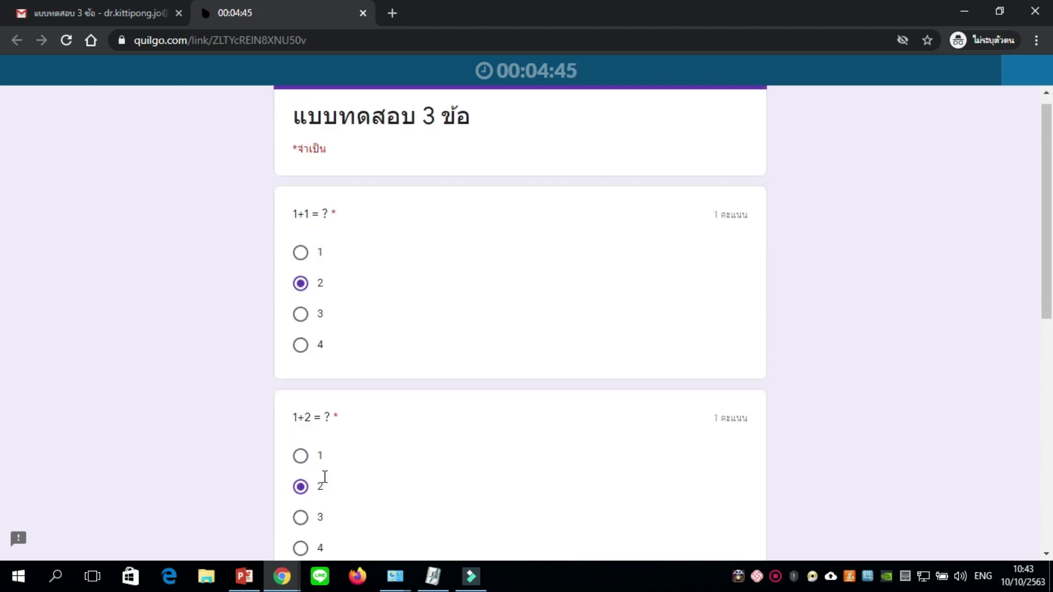
pyautogui.scroll(-4, 322, 473)
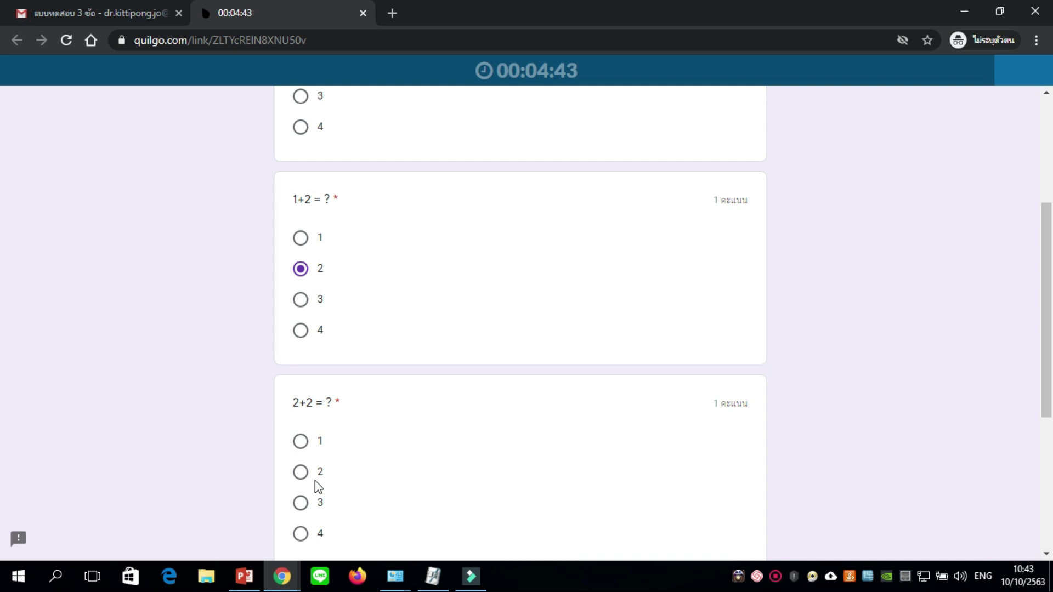
pyautogui.scroll(-5, 467, 444)
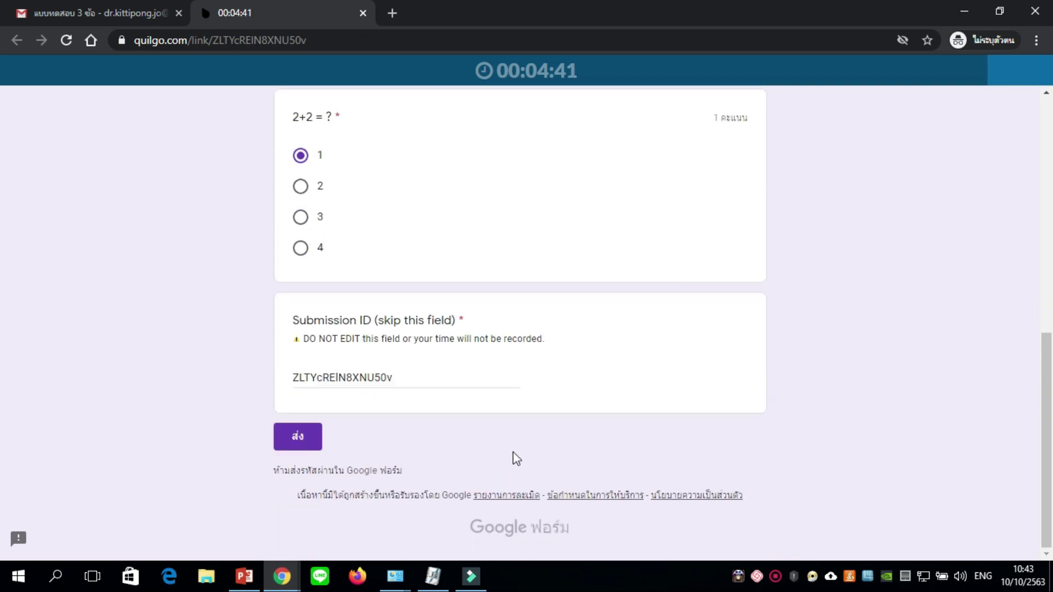